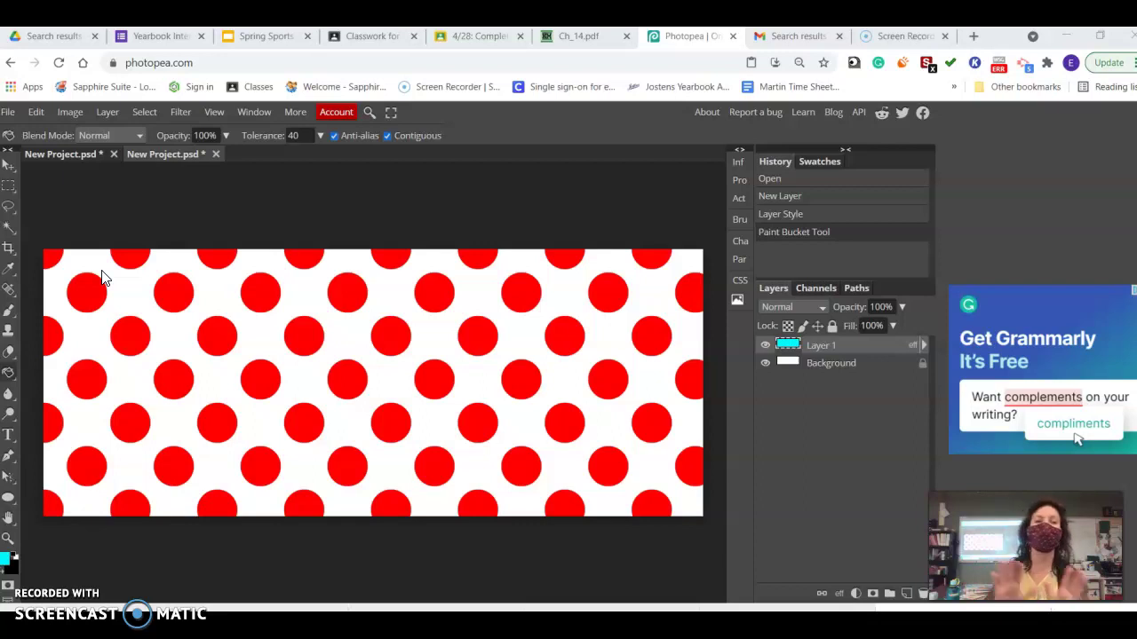
Switch to Google Classroom and open the classwork of the Introduction to Careers in Arts class, Covid 20-21 Spring
{"action": "left_click", "coordinate": [384, 40]}
{"action": "left_click", "coordinate": [19, 123]}
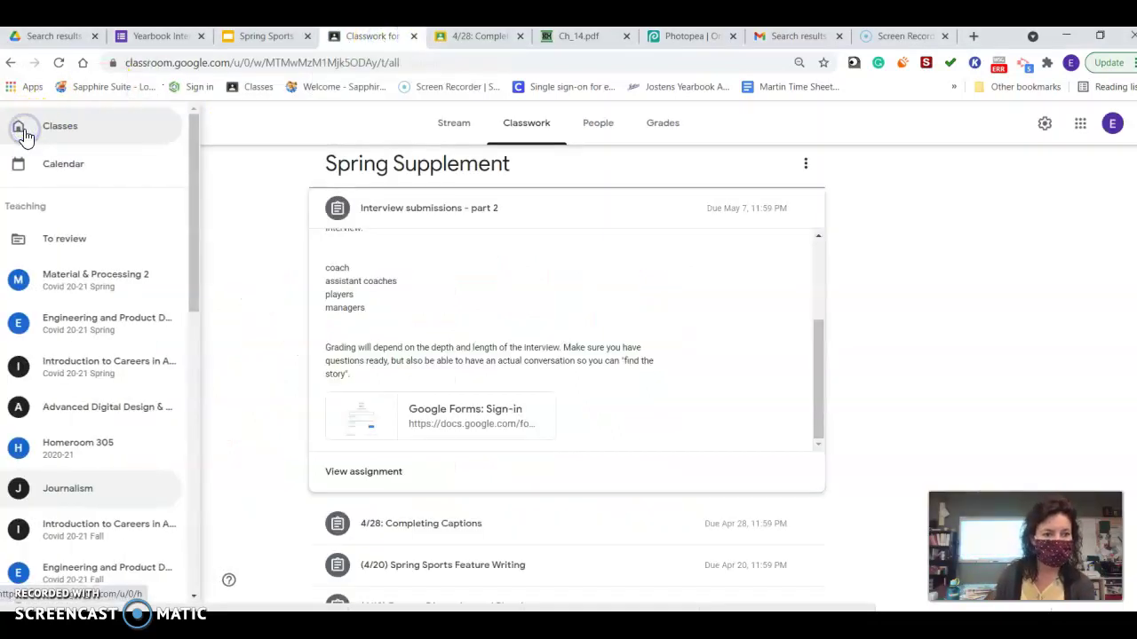
{"action": "left_click", "coordinate": [81, 382]}
{"action": "left_click", "coordinate": [533, 129]}
Open the packages with patterns image attached to the (4/29) Creating a pattern in Photopea assignment and examine the examples
{"action": "scroll", "coordinate": [447, 302], "scroll_direction": "down", "scroll_amount": 1}
{"action": "scroll", "coordinate": [447, 302], "scroll_direction": "down", "scroll_amount": 2}
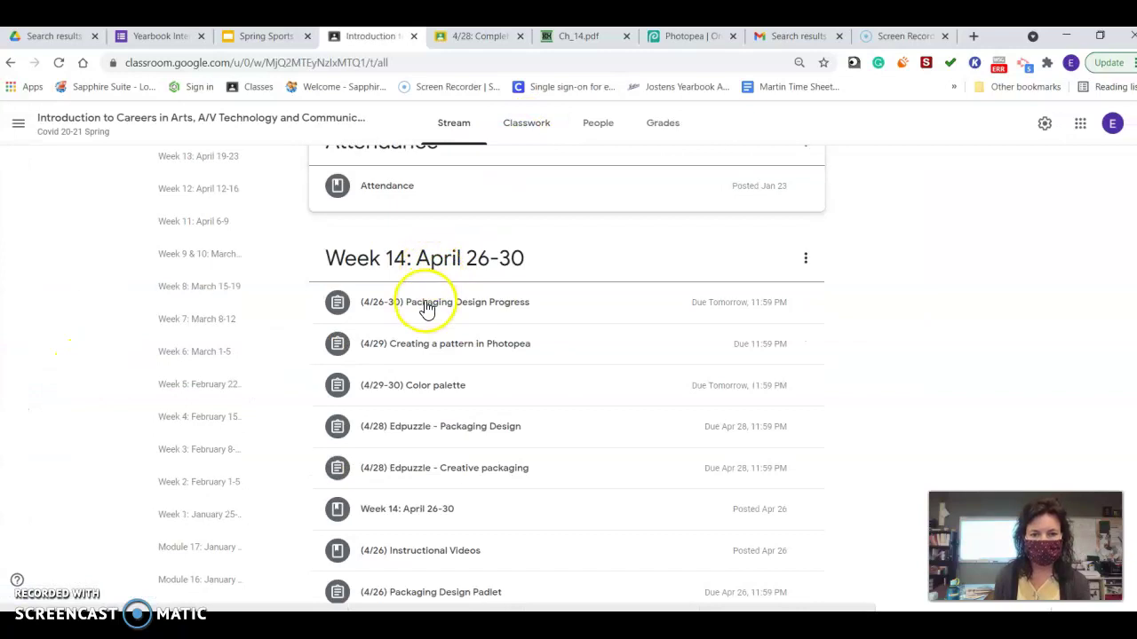
{"action": "left_click", "coordinate": [426, 347]}
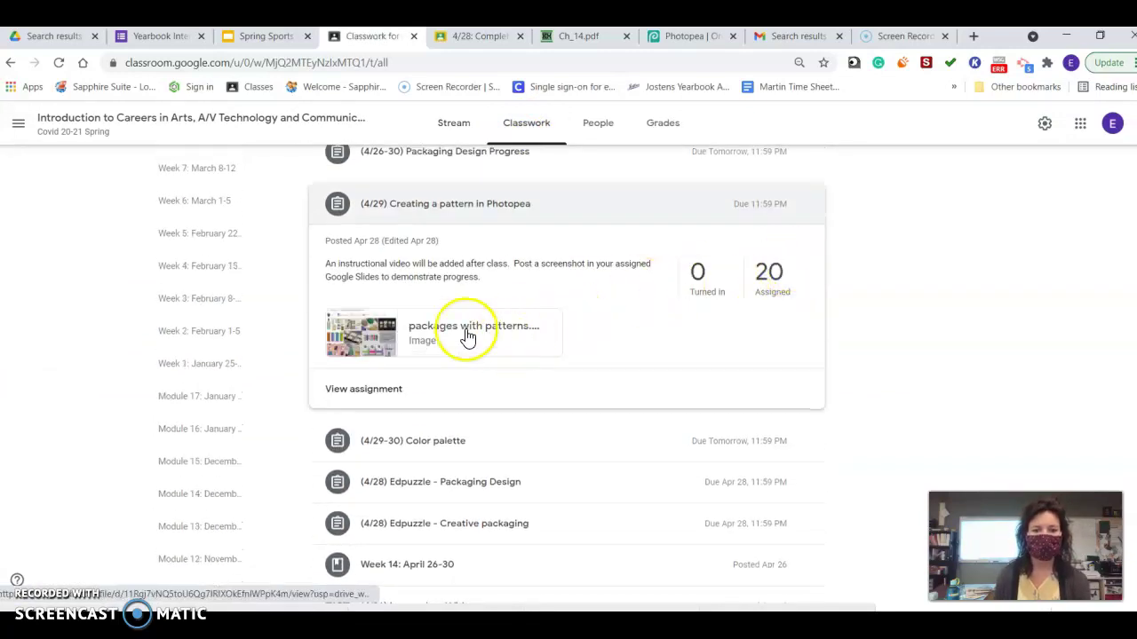
{"action": "left_click", "coordinate": [468, 335]}
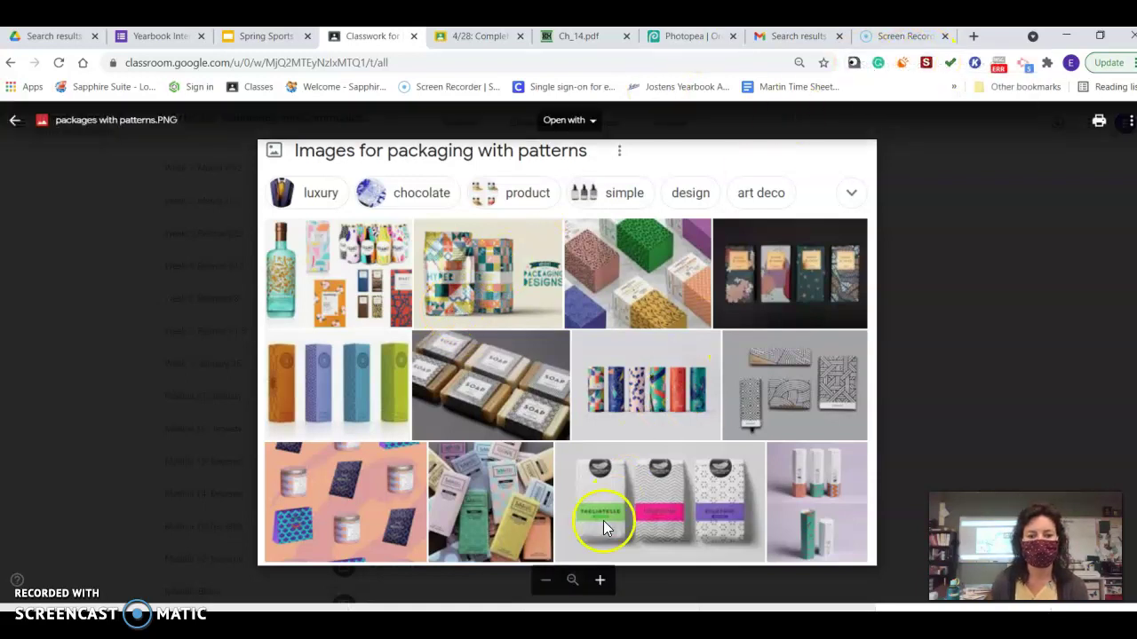
Switch back to Photopea and begin a new project
{"action": "left_click", "coordinate": [684, 37]}
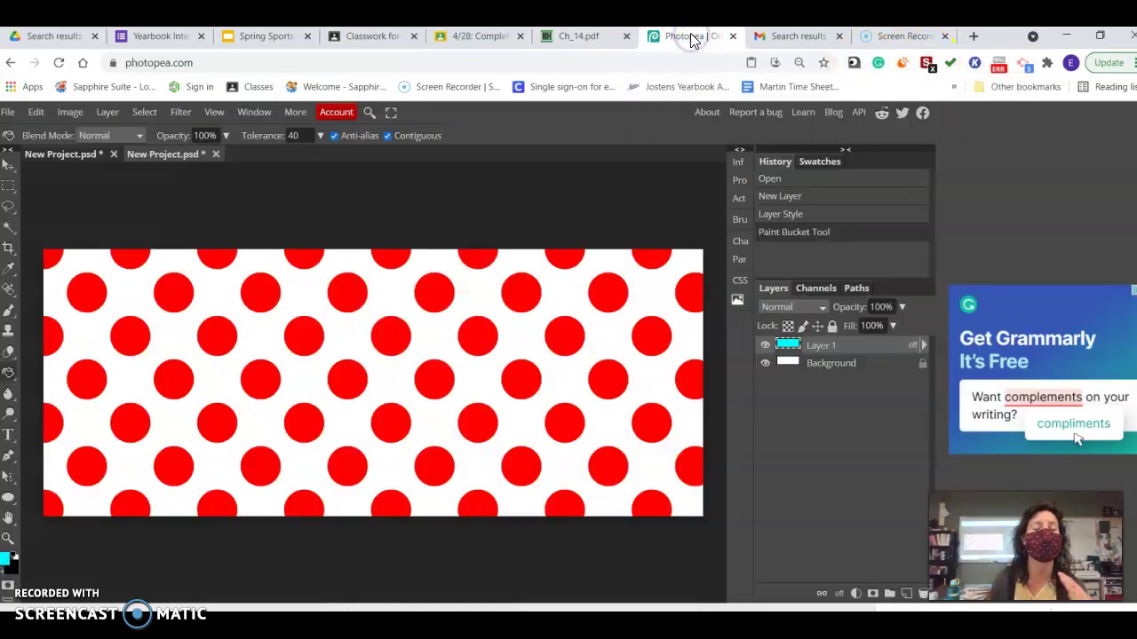
{"action": "left_click", "coordinate": [9, 112]}
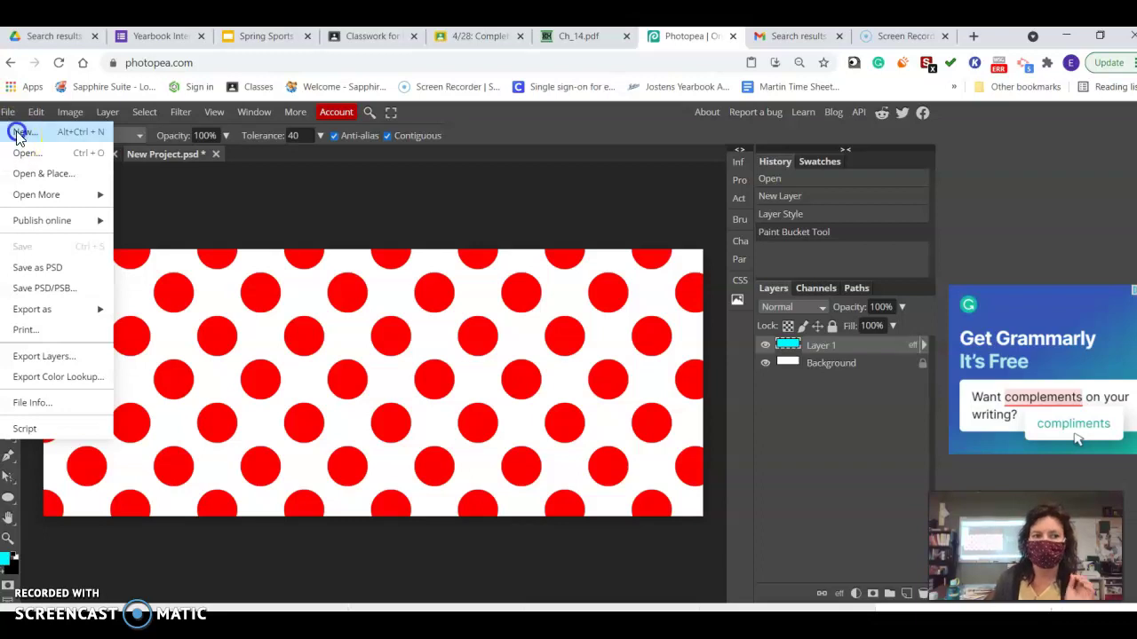
{"action": "left_click", "coordinate": [23, 132]}
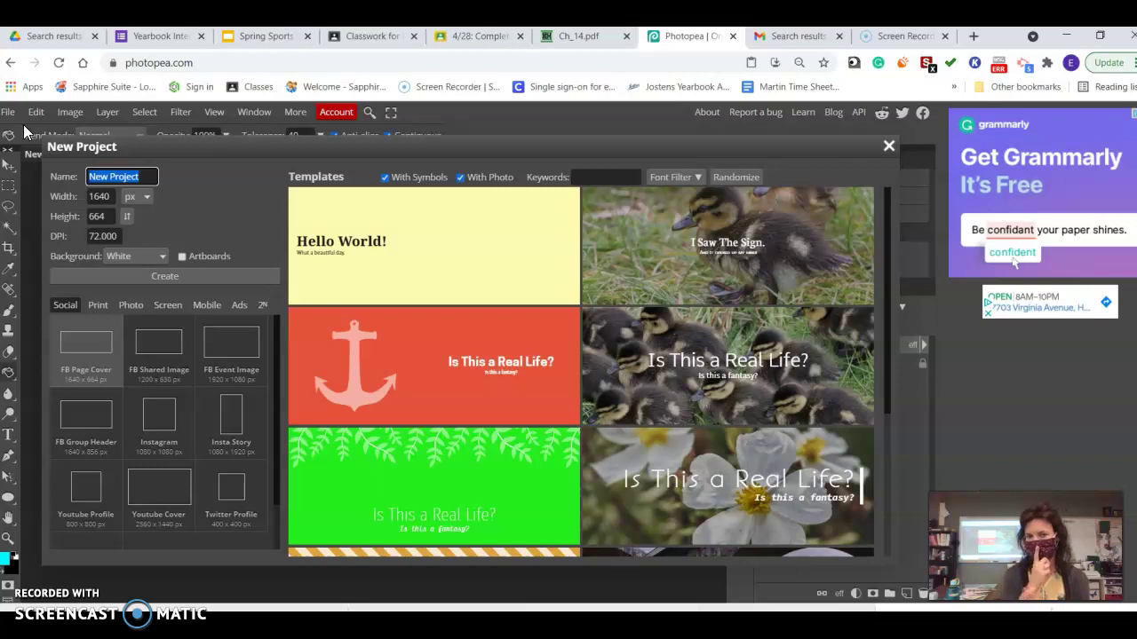
Search Google in a new browser tab for "how big is a pixel in inches"
{"action": "left_click", "coordinate": [973, 40]}
{"action": "left_click", "coordinate": [498, 336]}
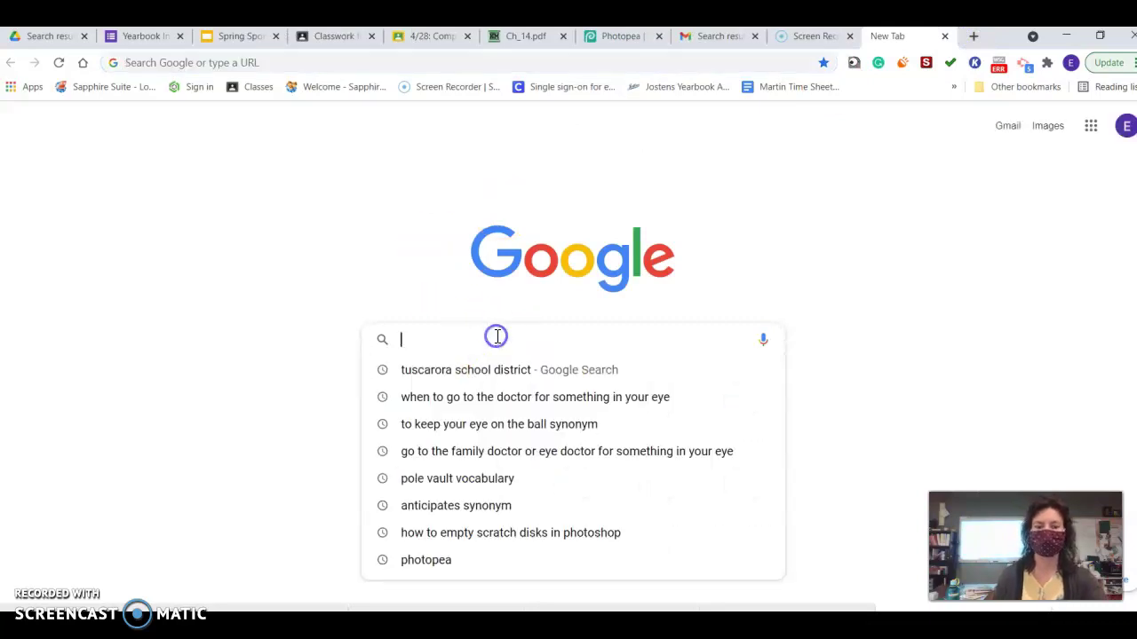
{"action": "type", "text": "how "}
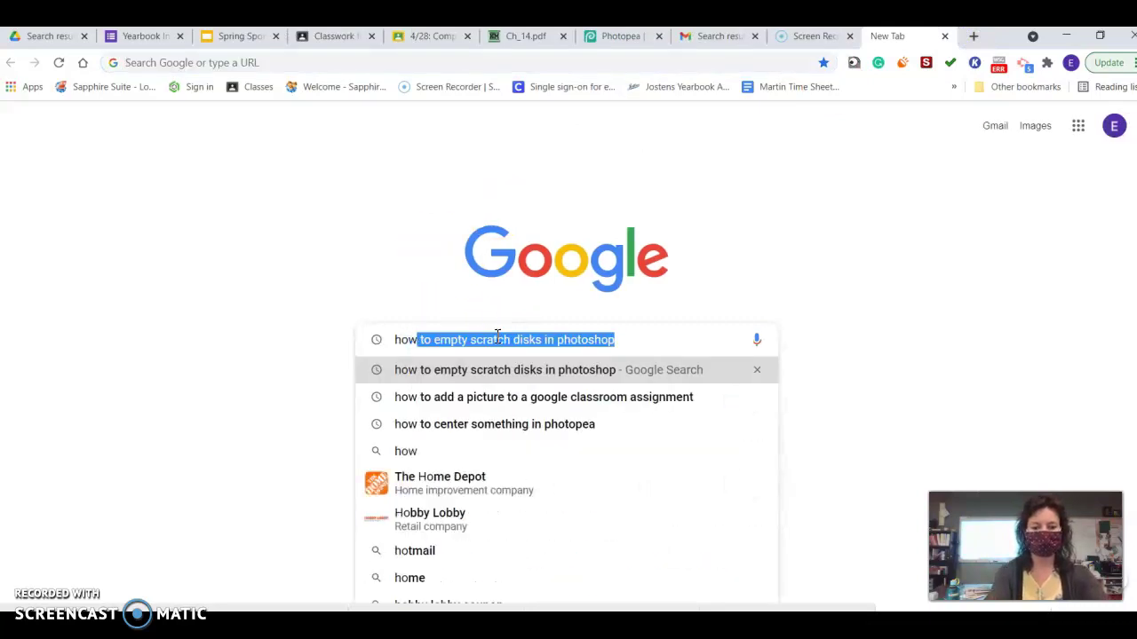
{"action": "type", "text": "big is "}
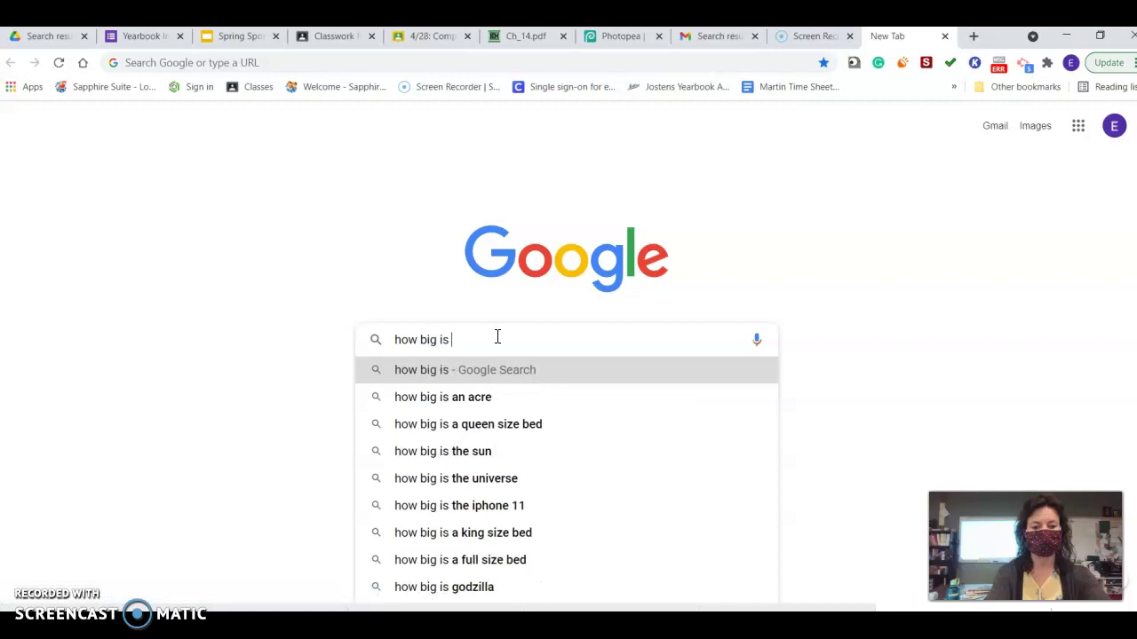
{"action": "type", "text": "a pixel"}
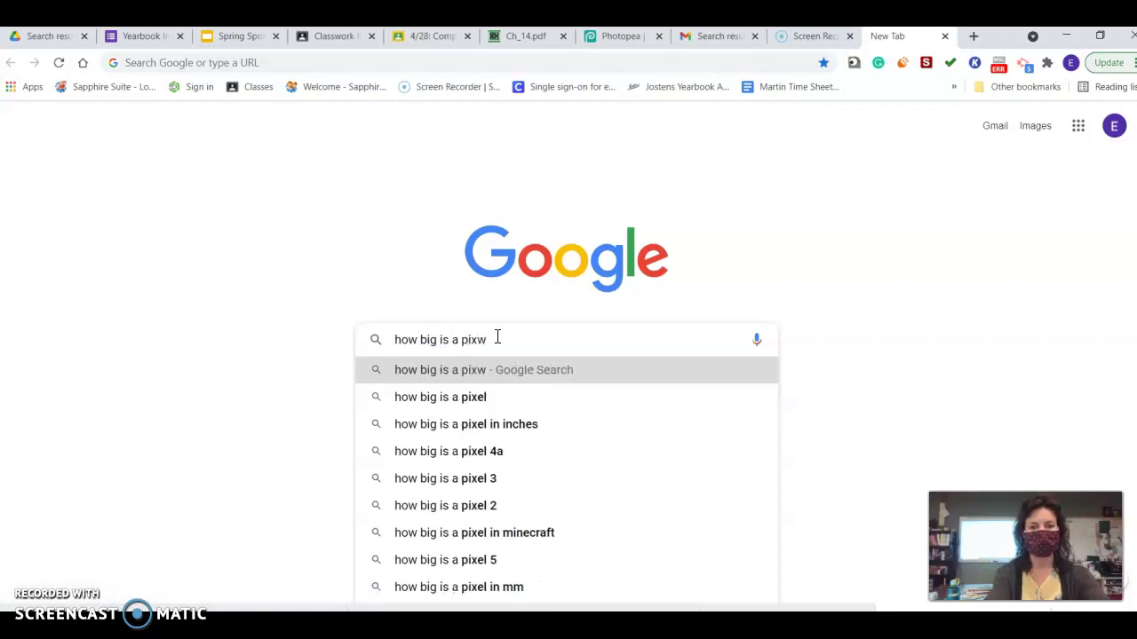
{"action": "key", "text": "BackSpace"}
{"action": "key", "text": "BackSpace"}
{"action": "key", "text": "BackSpace"}
{"action": "type", "text": "xel"}
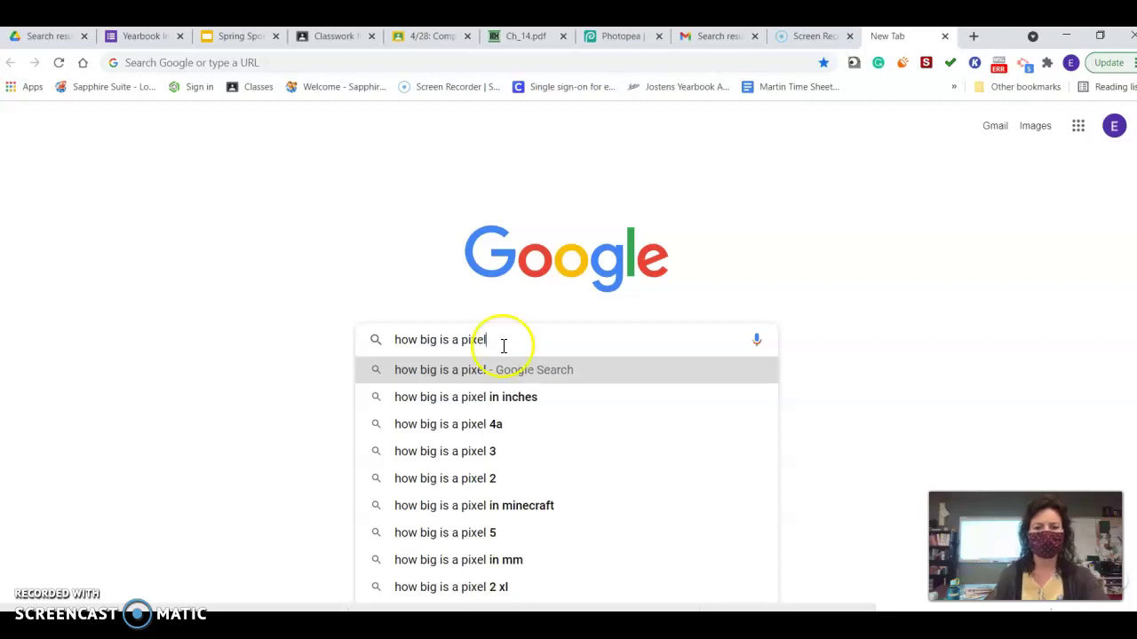
{"action": "left_click", "coordinate": [502, 397]}
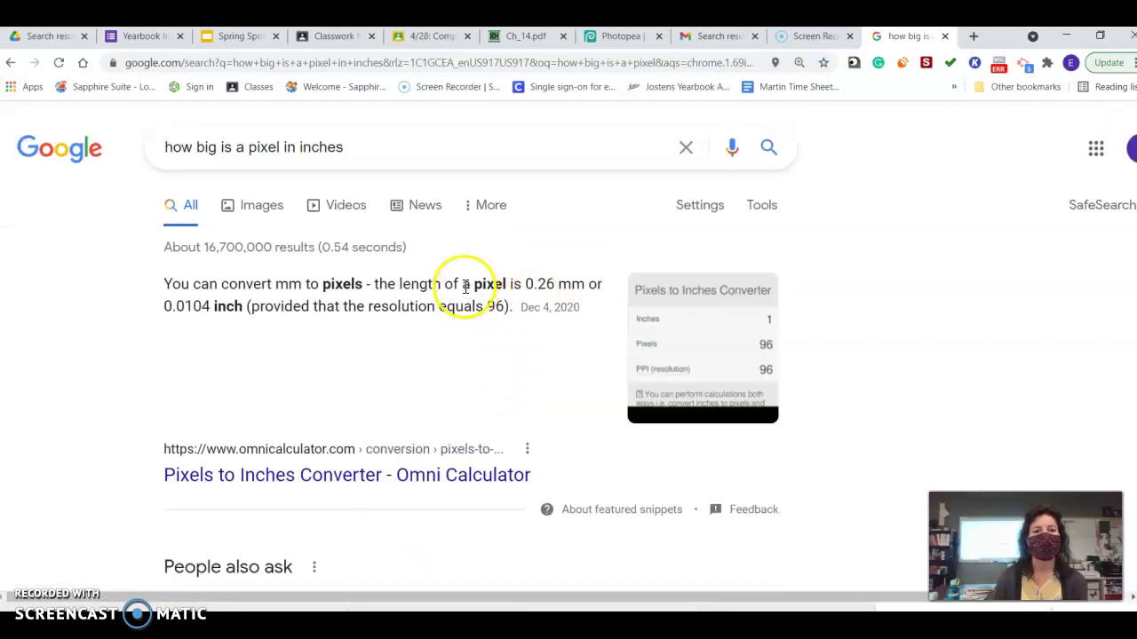
Examine the pixel length in inches given by the search result and compare it with the new project's size settings
{"action": "left_click_drag", "start_coordinate": [173, 307], "coordinate": [261, 322]}
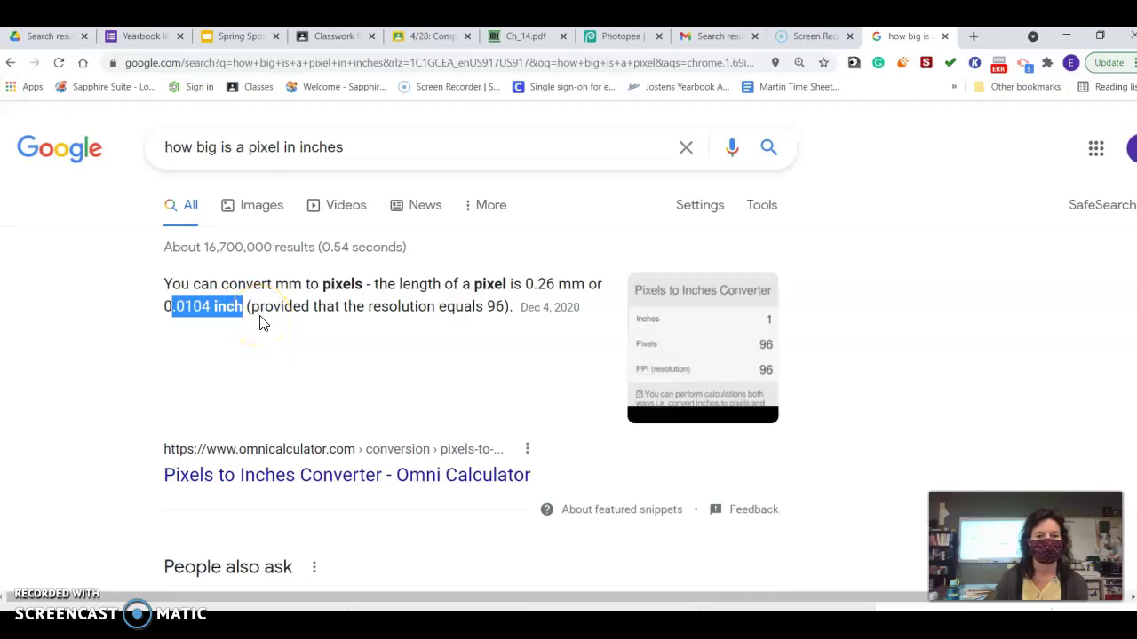
{"action": "left_click", "coordinate": [262, 322]}
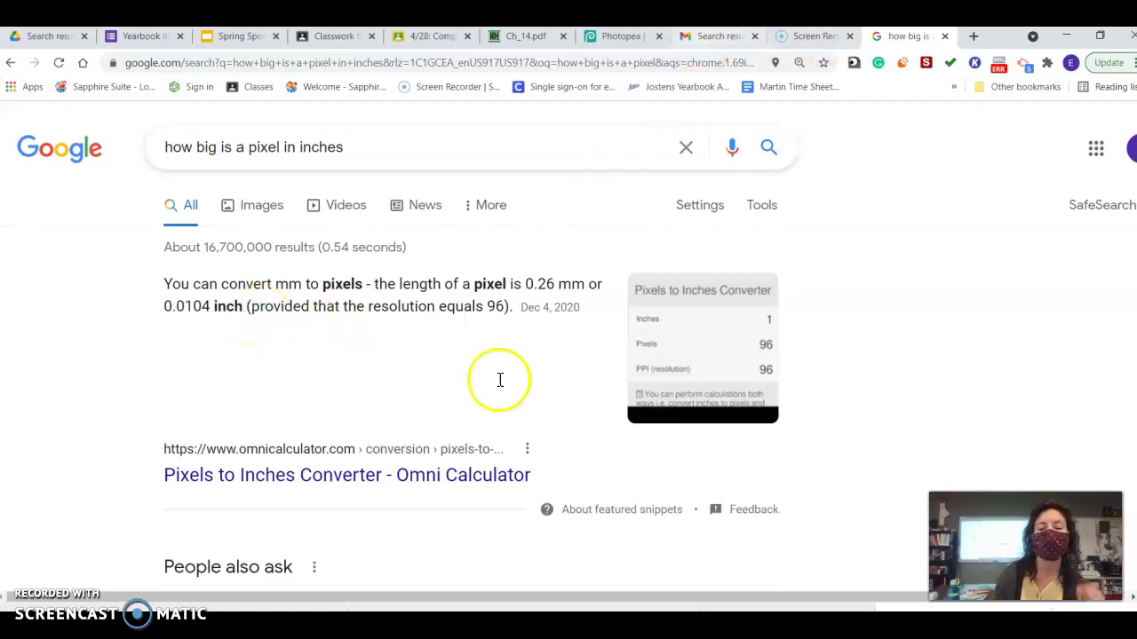
{"action": "left_click", "coordinate": [613, 37]}
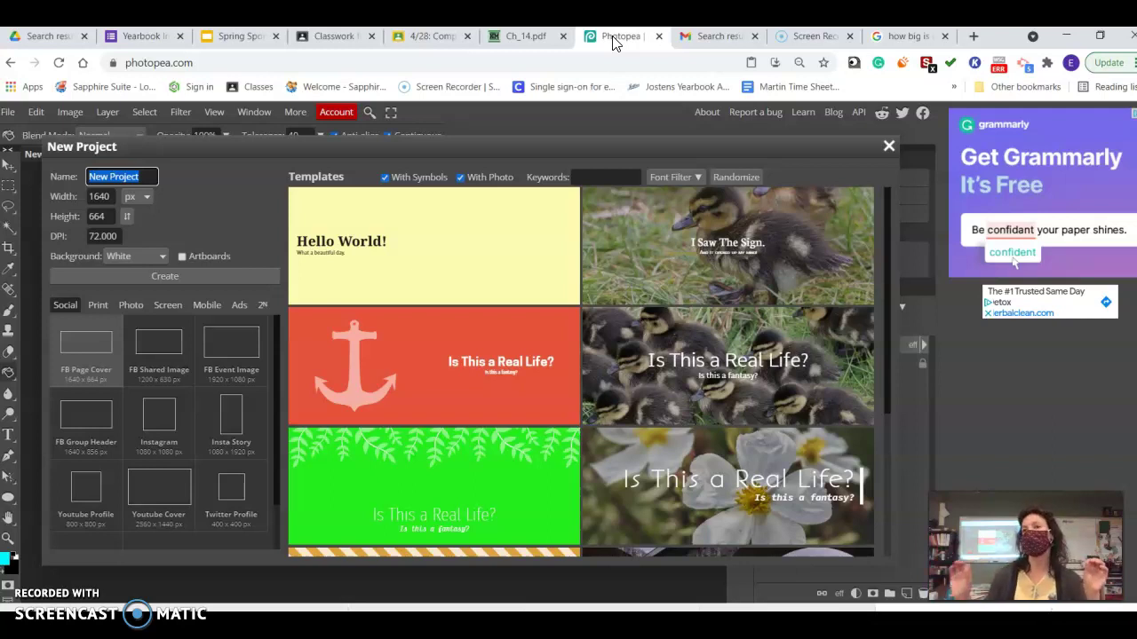
{"action": "left_click", "coordinate": [903, 37]}
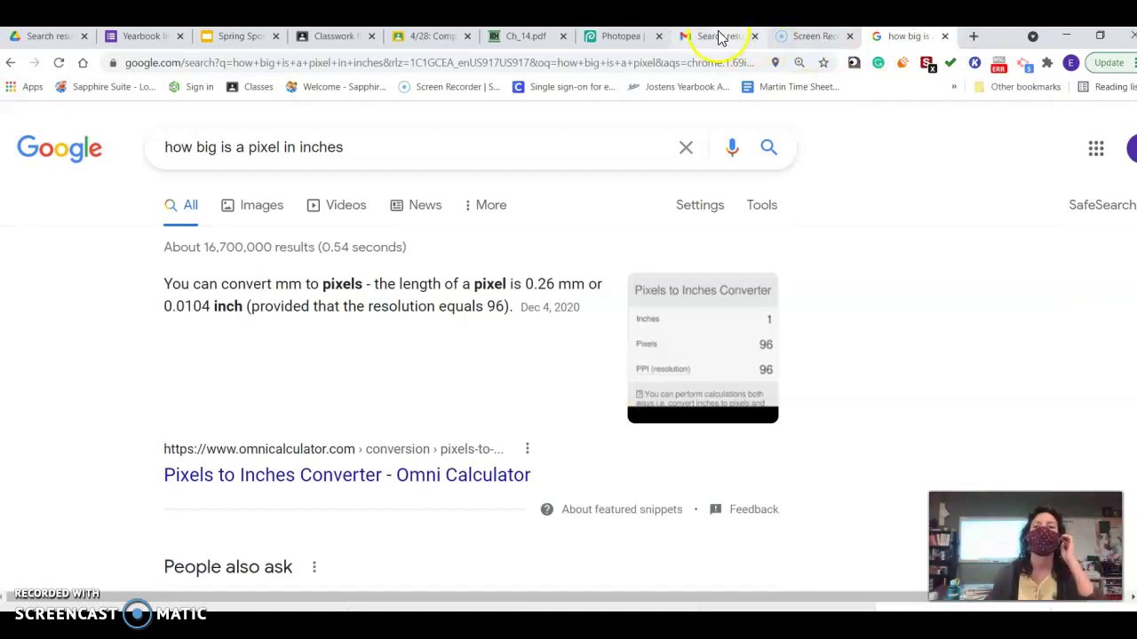
Back in Photopea, name the new project "pattern", set its width and height to 300 px, and create it
{"action": "left_click", "coordinate": [613, 40]}
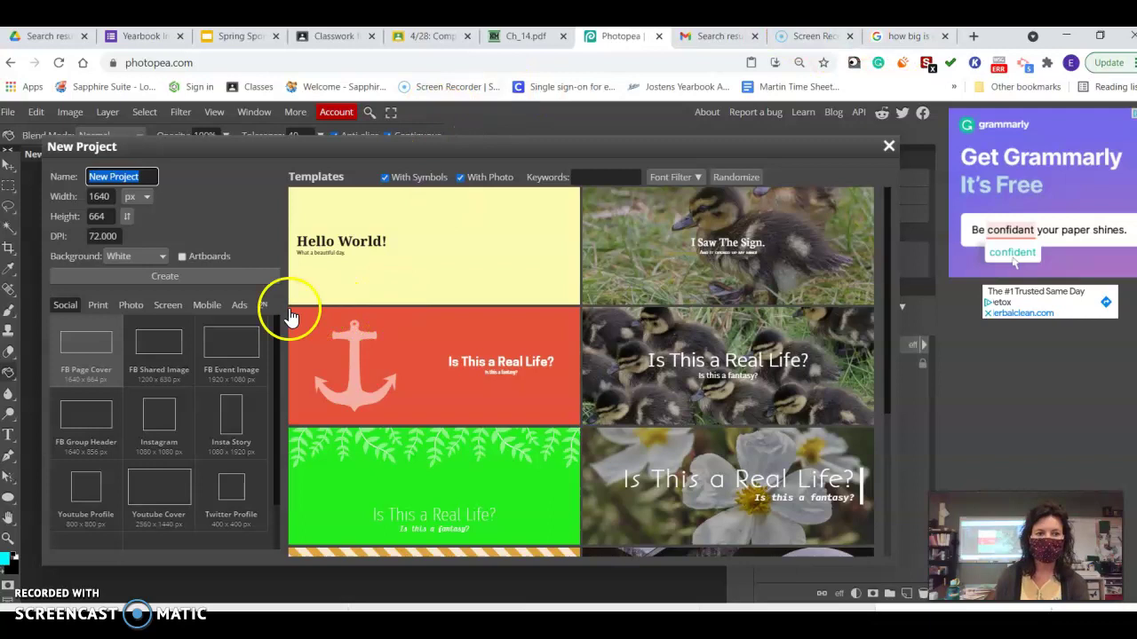
{"action": "type", "text": "patte"}
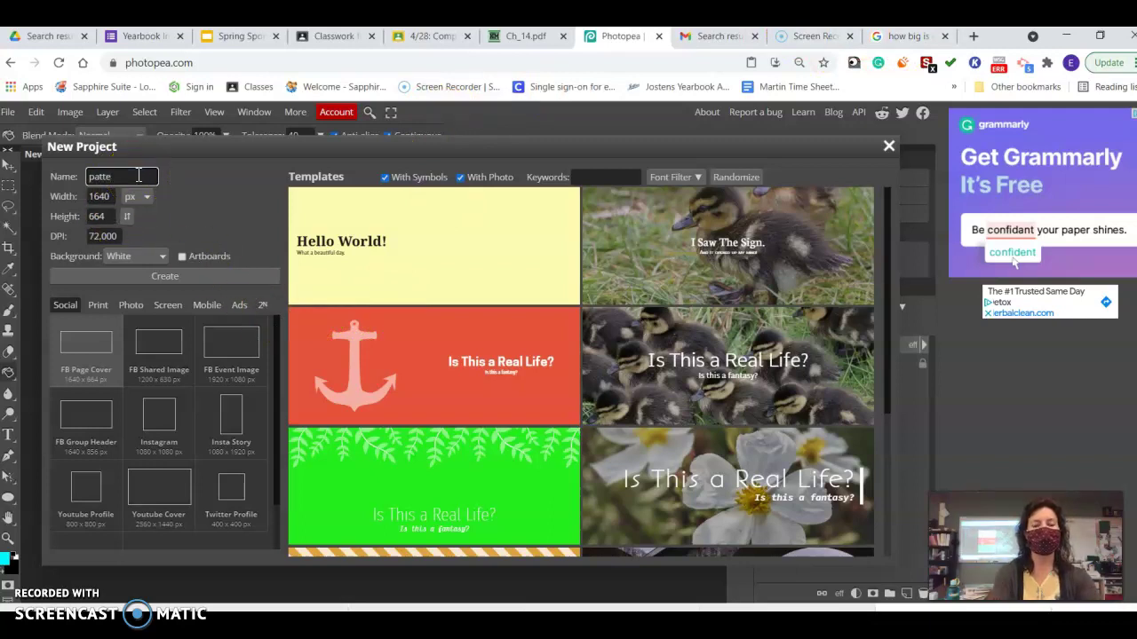
{"action": "type", "text": "rn"}
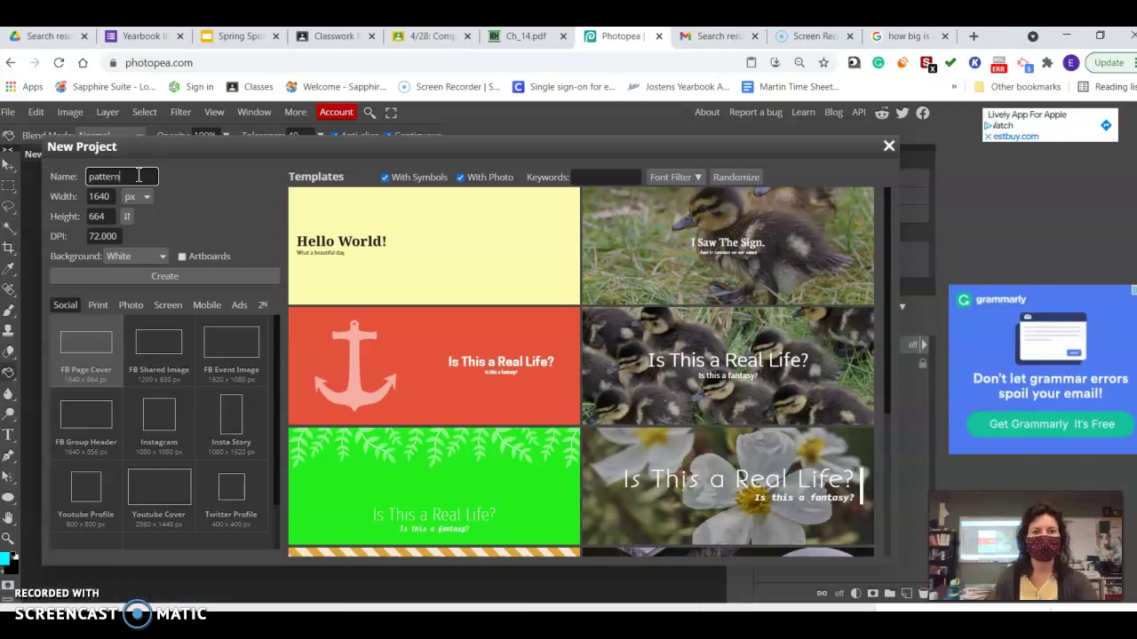
{"action": "double_click", "coordinate": [114, 198]}
{"action": "type", "text": "300"}
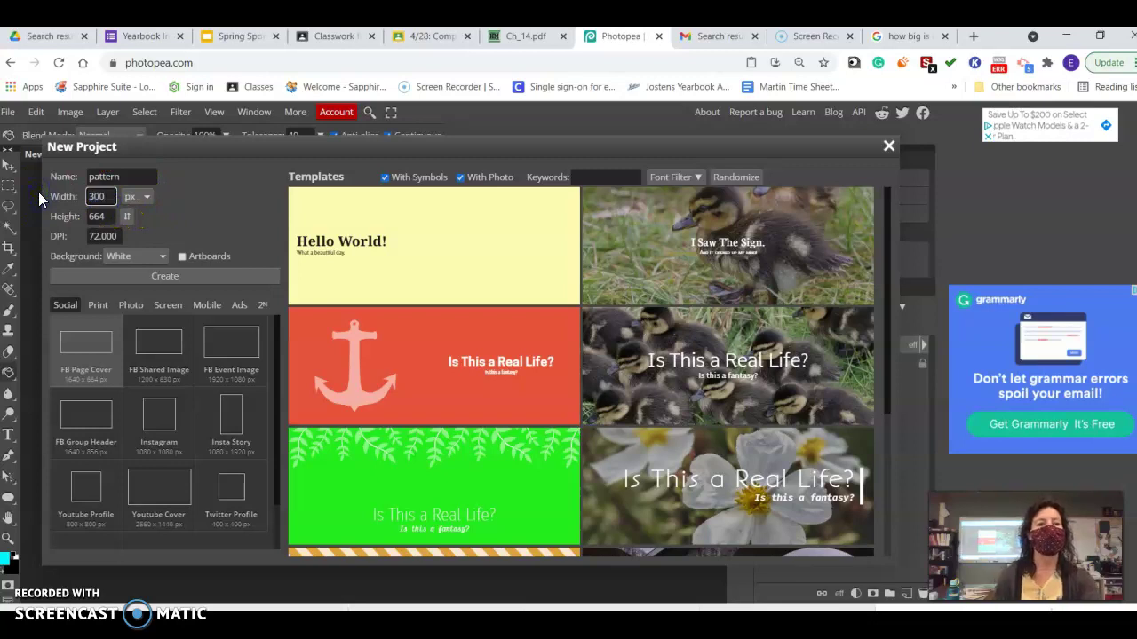
{"action": "double_click", "coordinate": [107, 216]}
{"action": "type", "text": "300"}
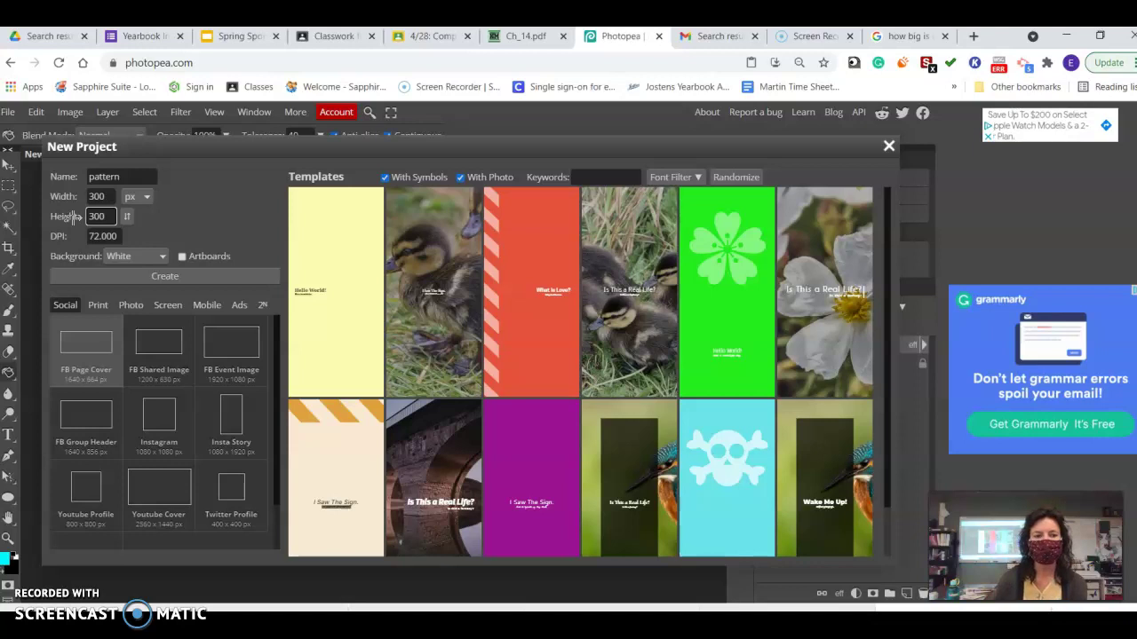
{"action": "left_click", "coordinate": [163, 277]}
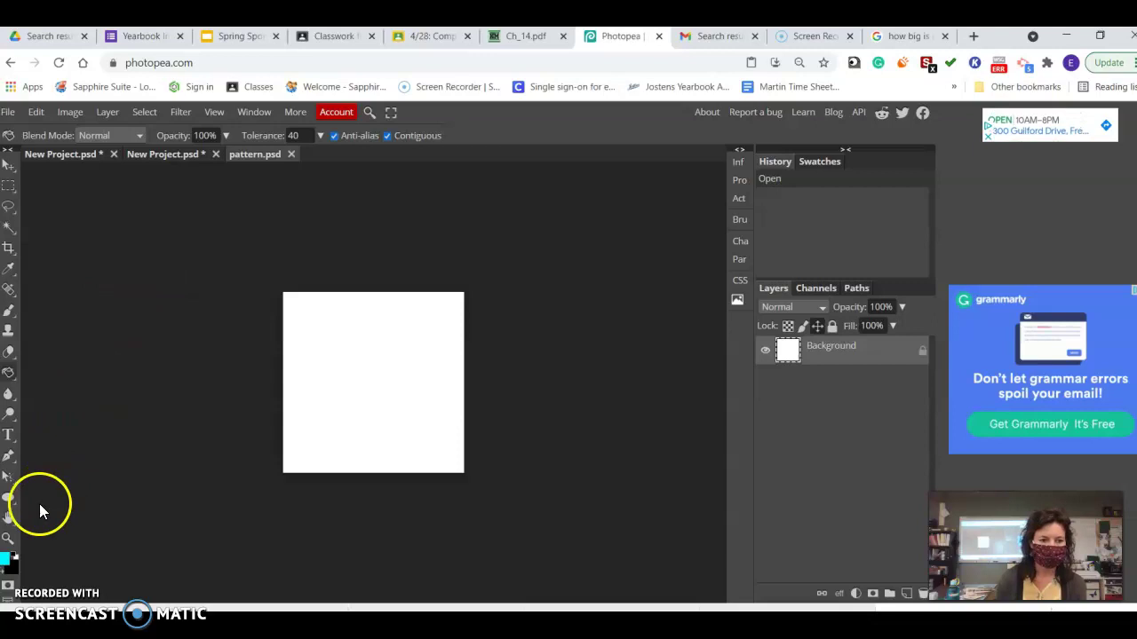
Add a red 100 by 100 circle with the Ellipse tool, drawn from its center, slightly left of the canvas middle
{"action": "right_click", "coordinate": [10, 503]}
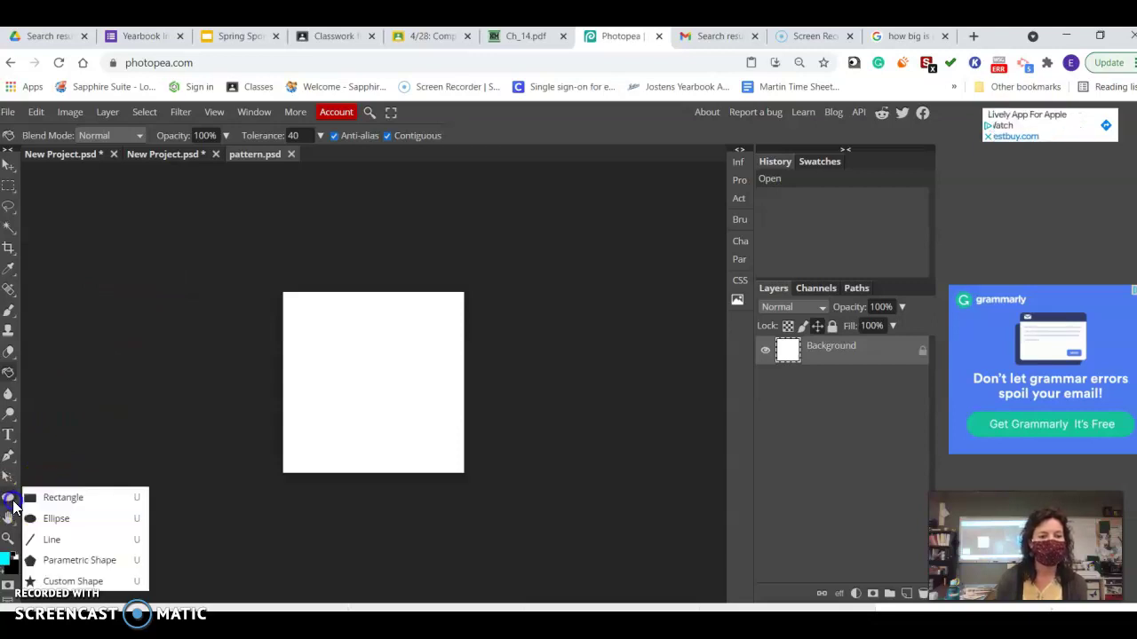
{"action": "left_click", "coordinate": [38, 522]}
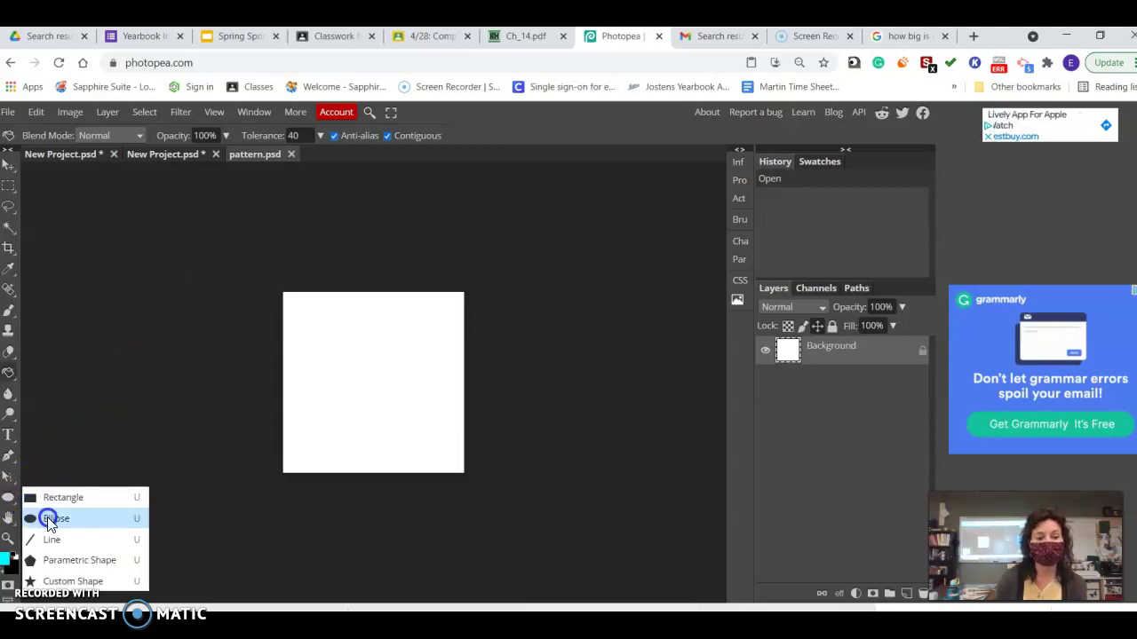
{"action": "left_click", "coordinate": [51, 524]}
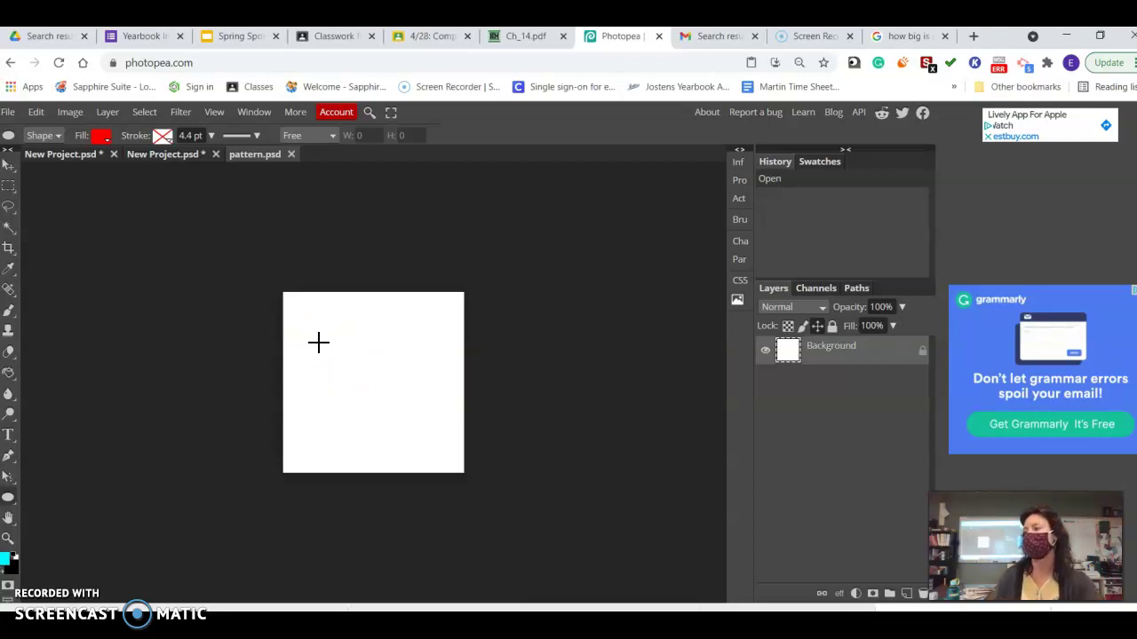
{"action": "left_click", "coordinate": [351, 379]}
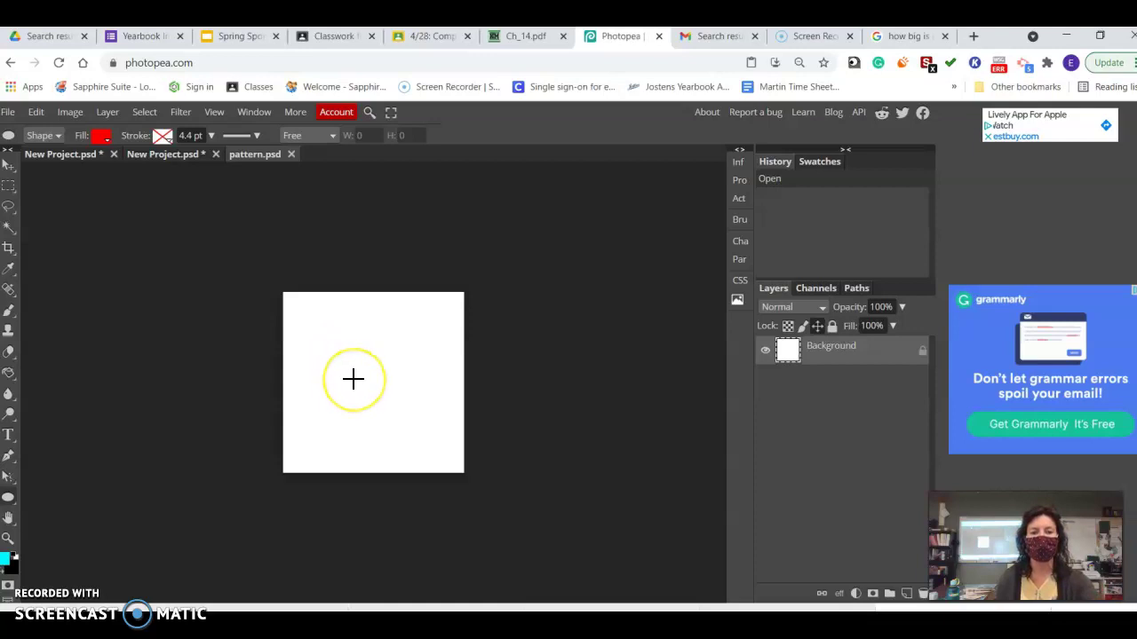
{"action": "left_click", "coordinate": [352, 379]}
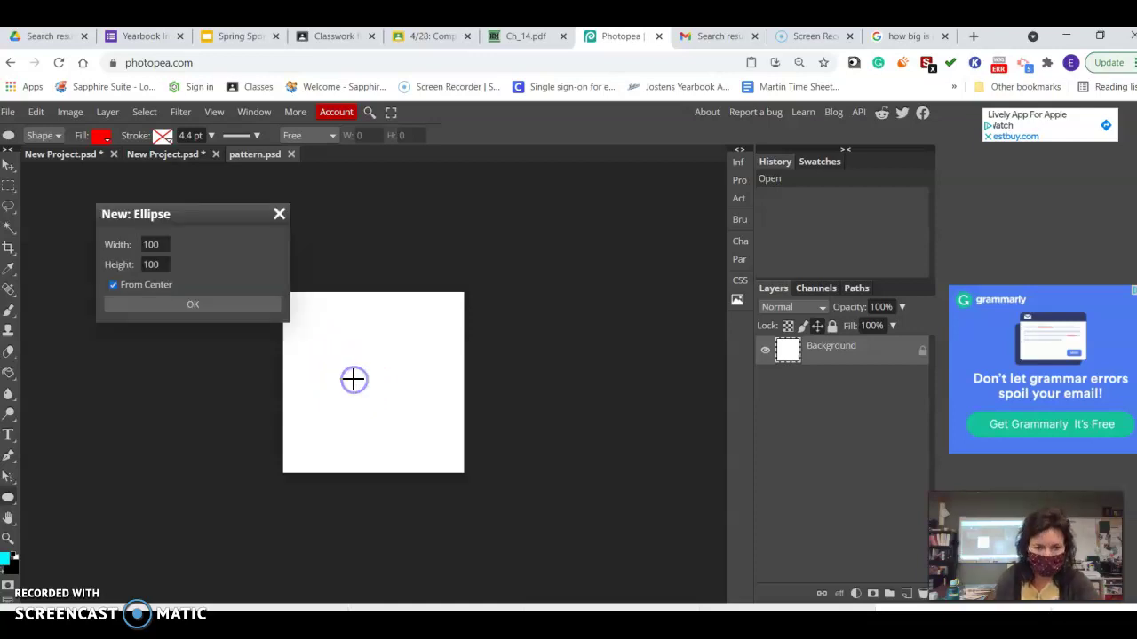
{"action": "left_click", "coordinate": [206, 222]}
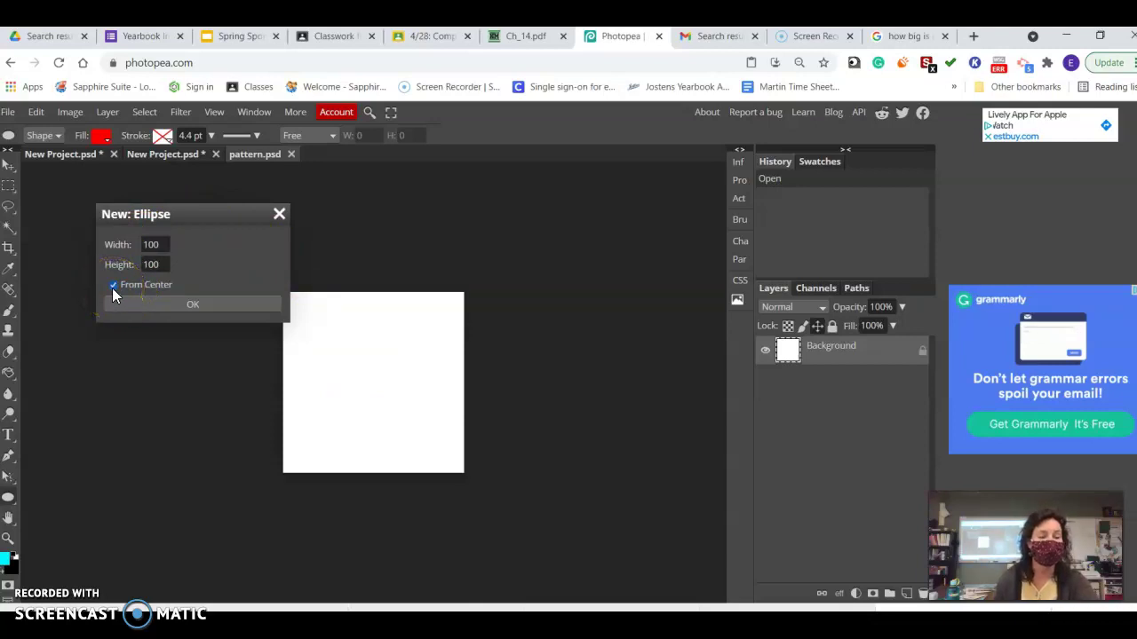
{"action": "left_click", "coordinate": [153, 243]}
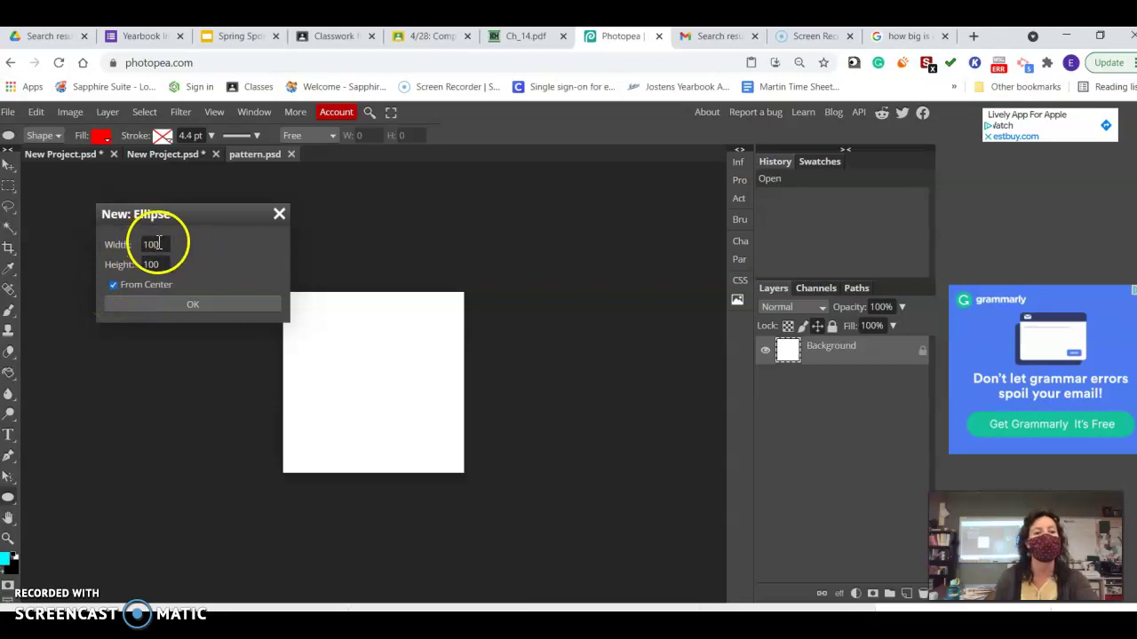
{"action": "left_click", "coordinate": [173, 302]}
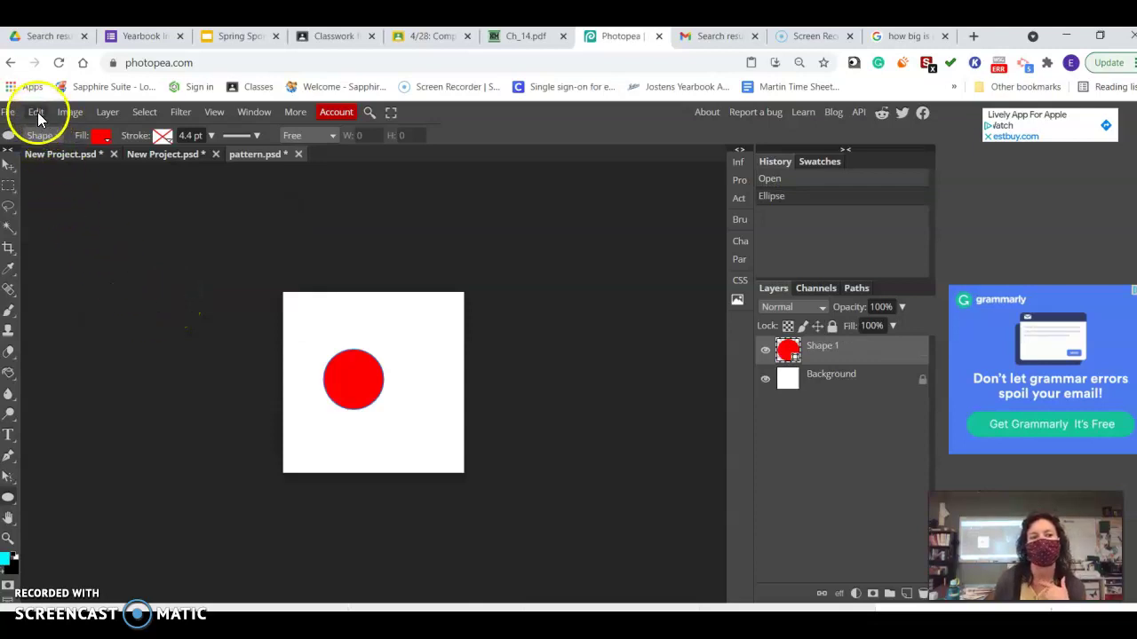
Move the red circle to the center of the canvas, at X 150 px and Y 150 px
{"action": "left_click", "coordinate": [7, 167]}
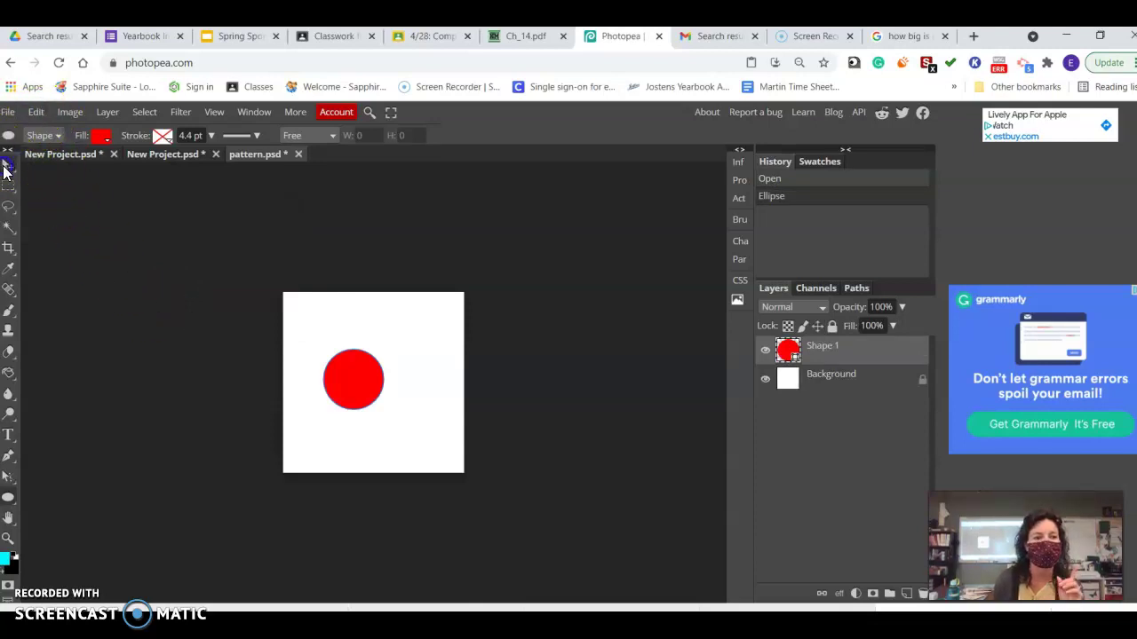
{"action": "left_click", "coordinate": [352, 381]}
{"action": "left_click_drag", "start_coordinate": [357, 381], "coordinate": [383, 381]}
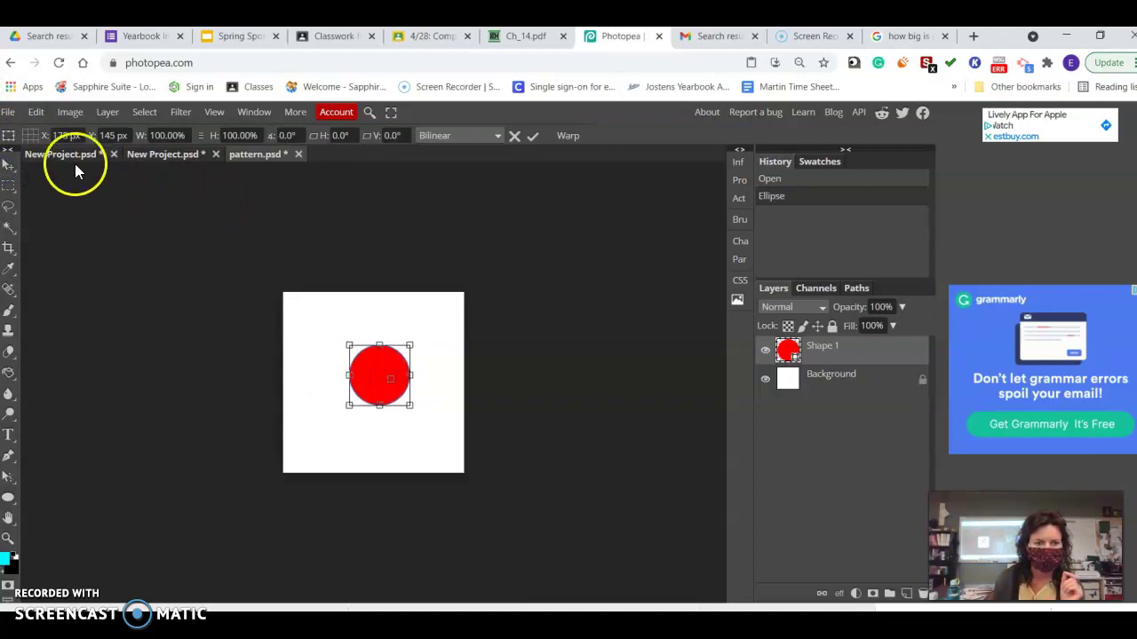
{"action": "left_click", "coordinate": [8, 165]}
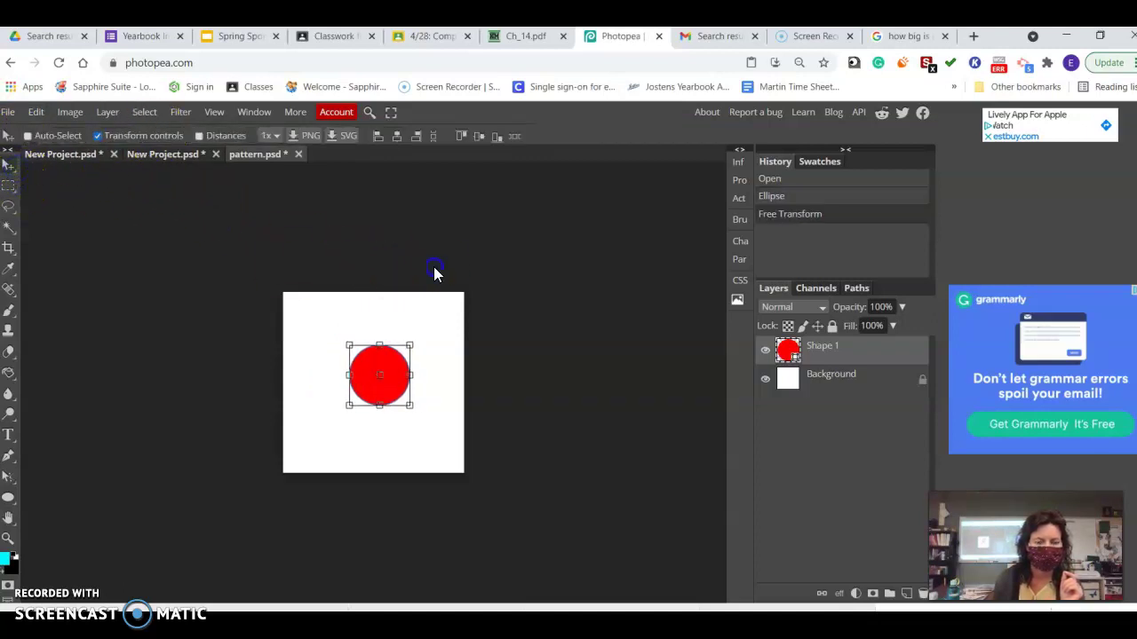
{"action": "left_click", "coordinate": [381, 375]}
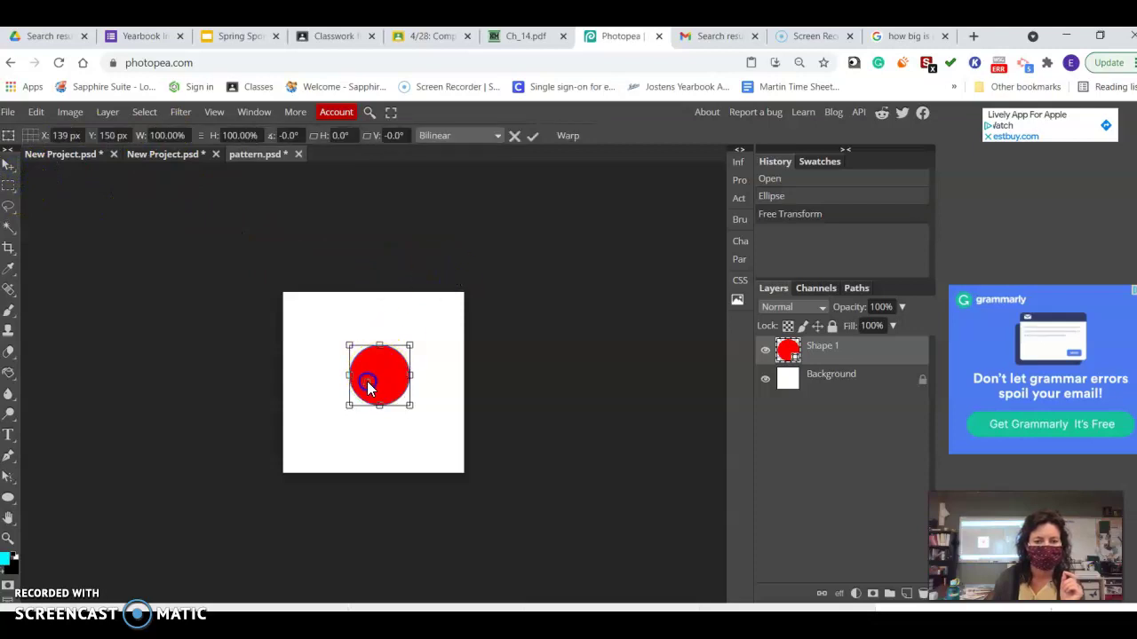
{"action": "mouse_move", "coordinate": [388, 373]}
{"action": "left_mouse_down"}
{"action": "mouse_move", "coordinate": [381, 388]}
{"action": "mouse_move", "coordinate": [381, 375]}
{"action": "left_mouse_up"}
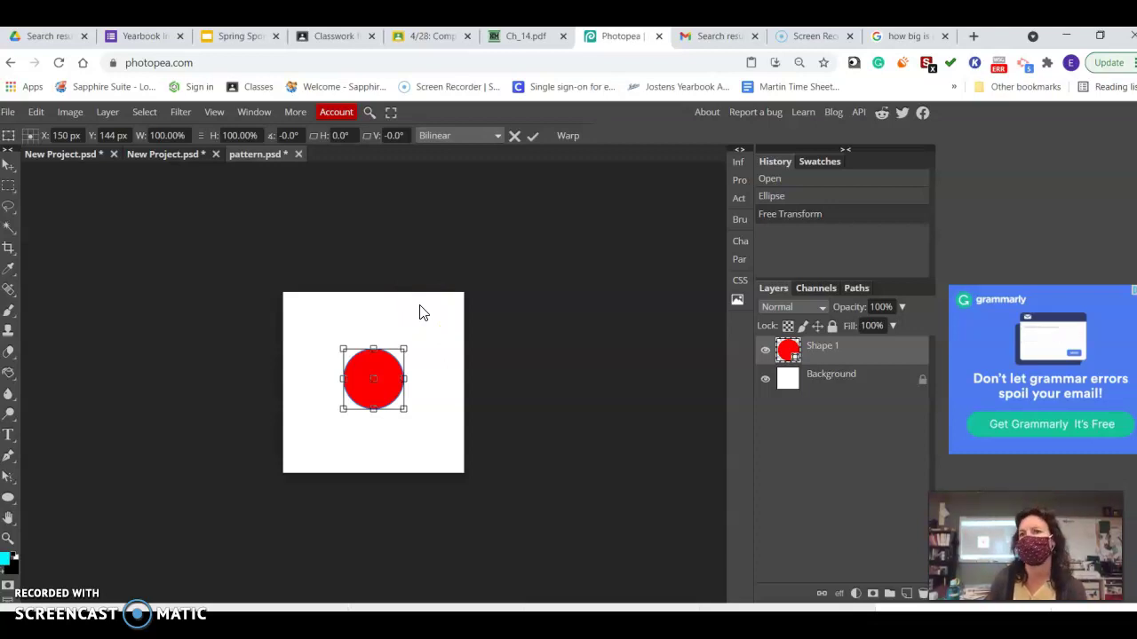
{"action": "left_click", "coordinate": [394, 364]}
{"action": "left_click", "coordinate": [382, 374]}
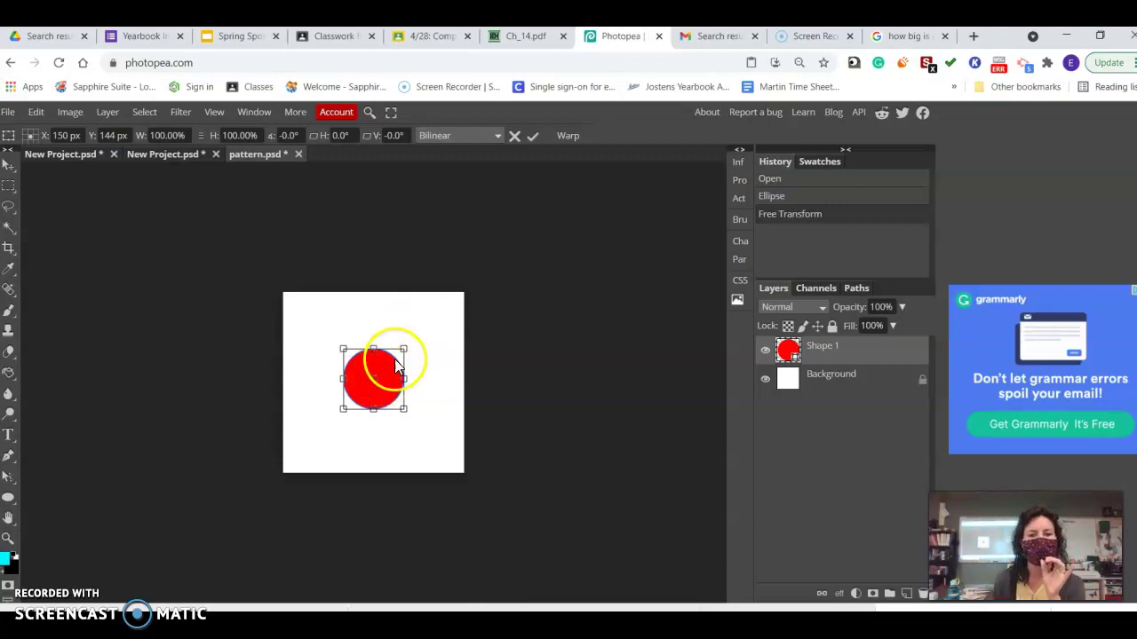
{"action": "left_click", "coordinate": [376, 384]}
{"action": "mouse_move", "coordinate": [377, 389]}
{"action": "left_mouse_down"}
{"action": "mouse_move", "coordinate": [365, 381]}
{"action": "mouse_move", "coordinate": [376, 388]}
{"action": "left_mouse_up"}
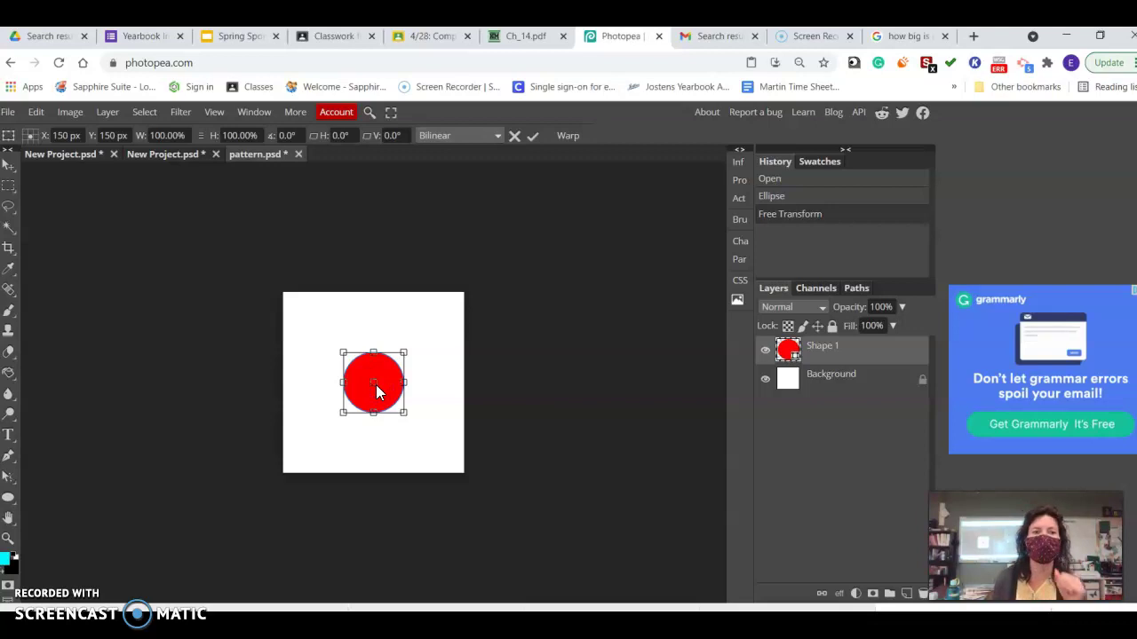
Show the grid and the rulers for the pattern document
{"action": "left_click", "coordinate": [217, 113]}
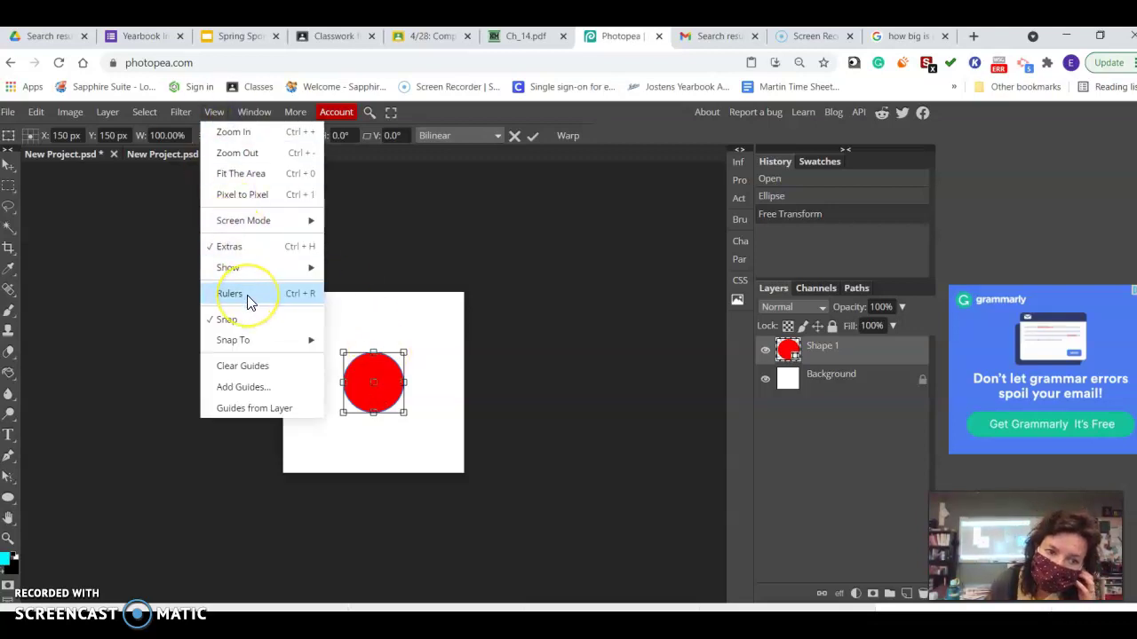
{"action": "mouse_move", "coordinate": [247, 275]}
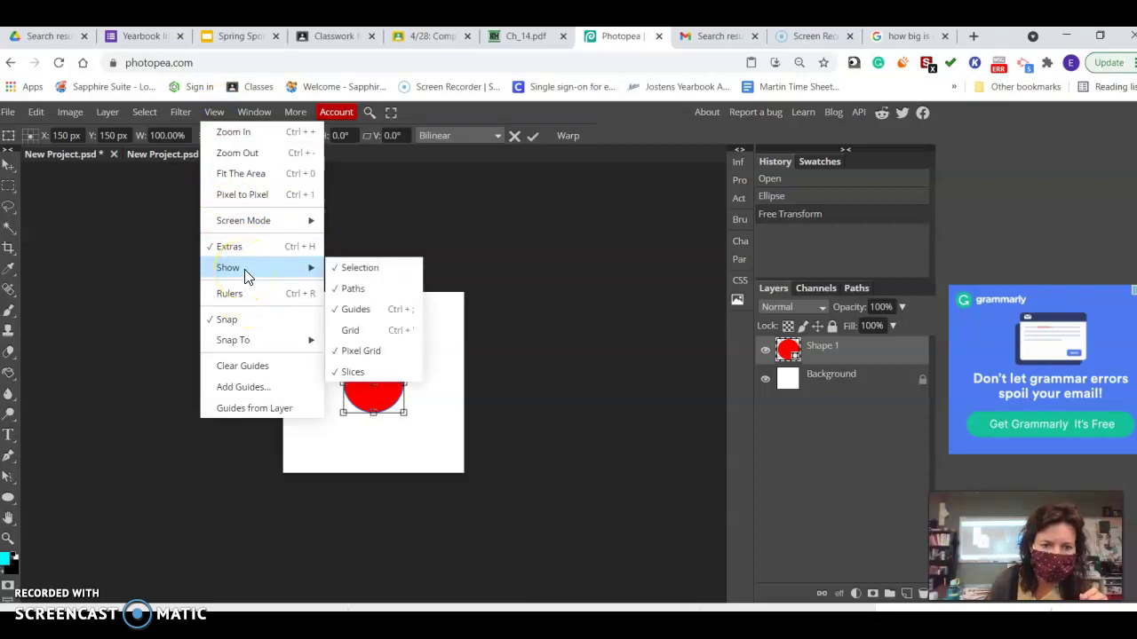
{"action": "left_click", "coordinate": [350, 330]}
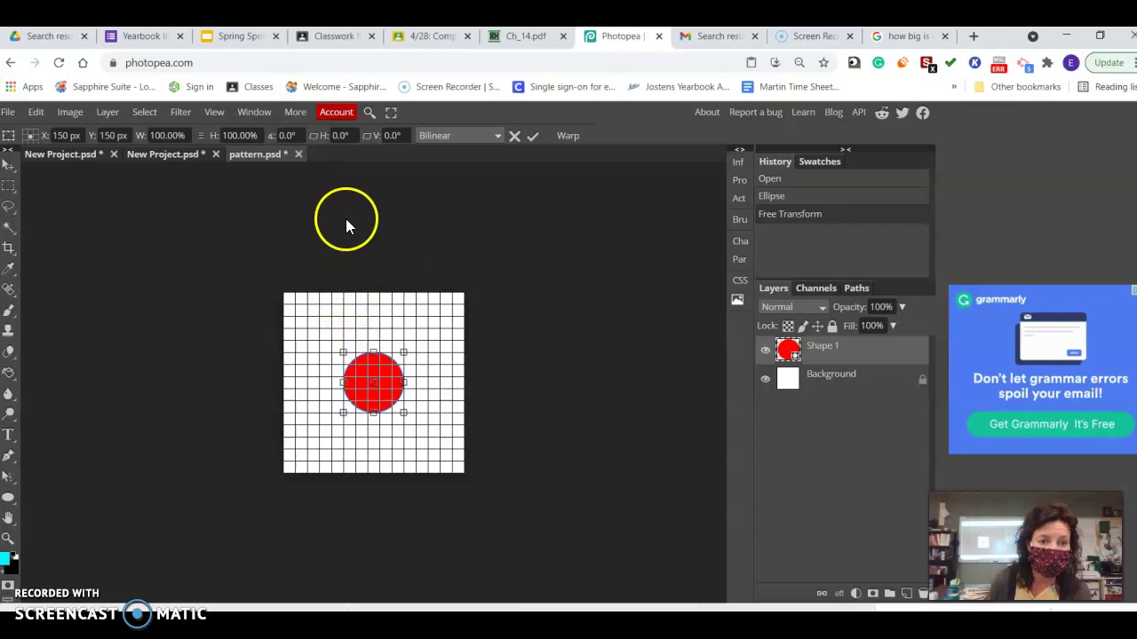
{"action": "left_click", "coordinate": [215, 113]}
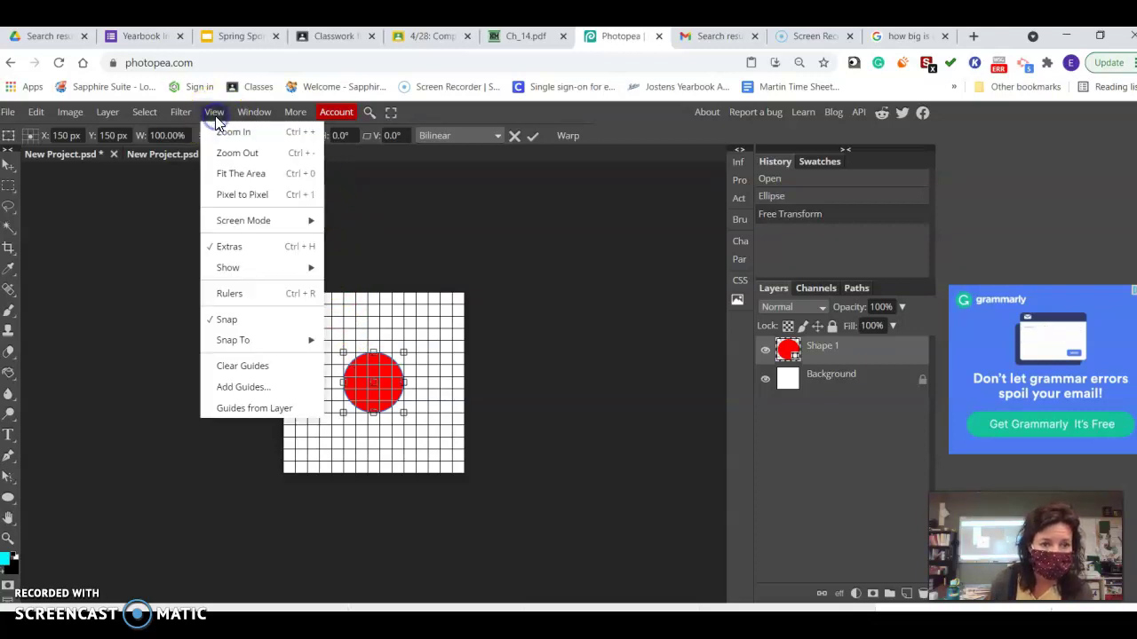
{"action": "mouse_move", "coordinate": [249, 338]}
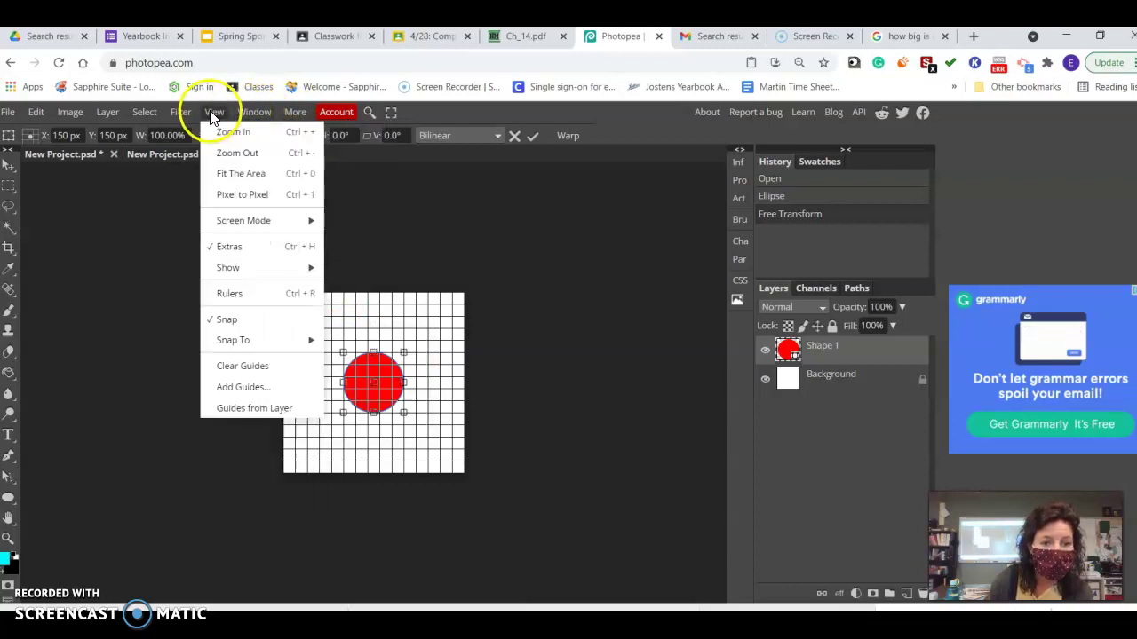
{"action": "left_click", "coordinate": [255, 302]}
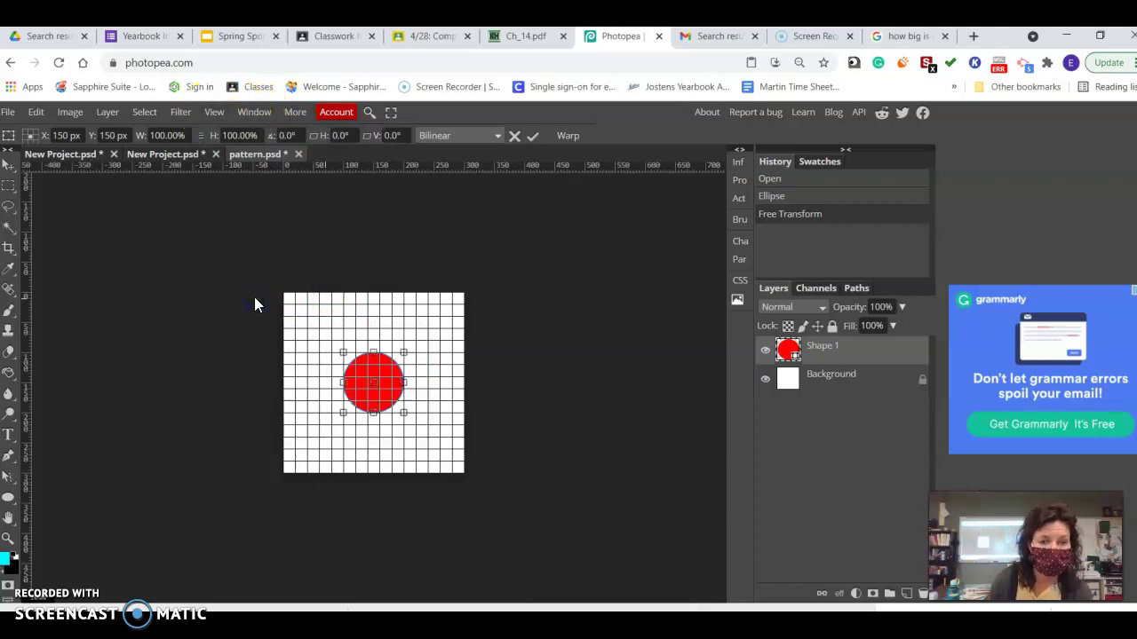
Add one vertical and one horizontal guide crossing at the center of the canvas, through the middle of the circle
{"action": "scroll", "coordinate": [432, 393], "scroll_direction": "up", "scroll_amount": 5}
{"action": "scroll", "coordinate": [431, 394], "scroll_direction": "down", "scroll_amount": 6}
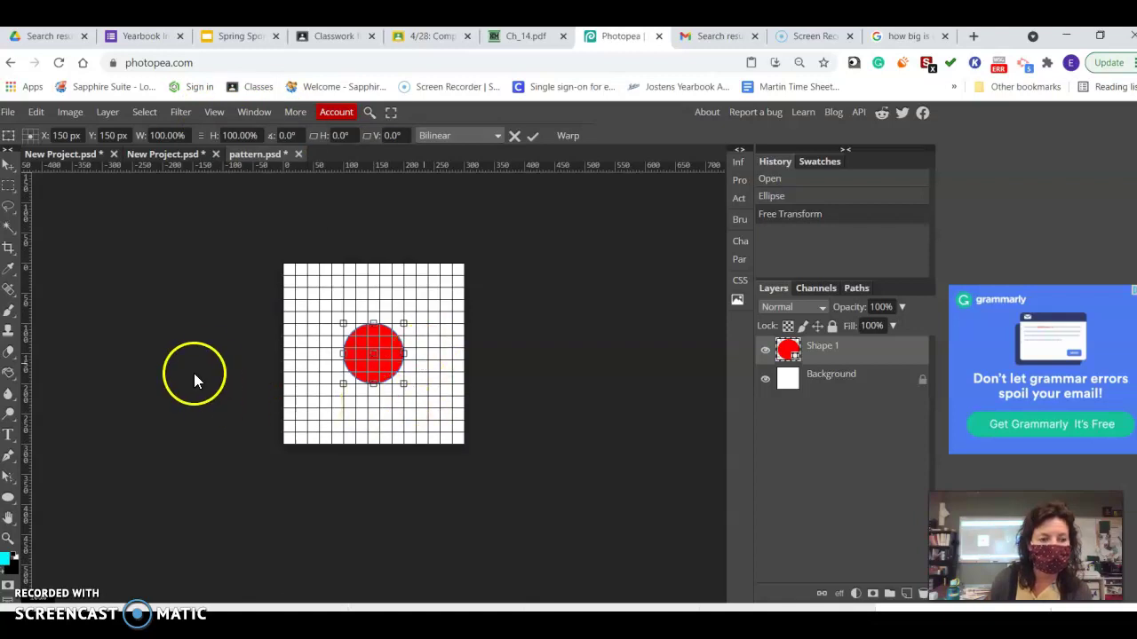
{"action": "left_click", "coordinate": [9, 540]}
{"action": "left_click", "coordinate": [382, 364]}
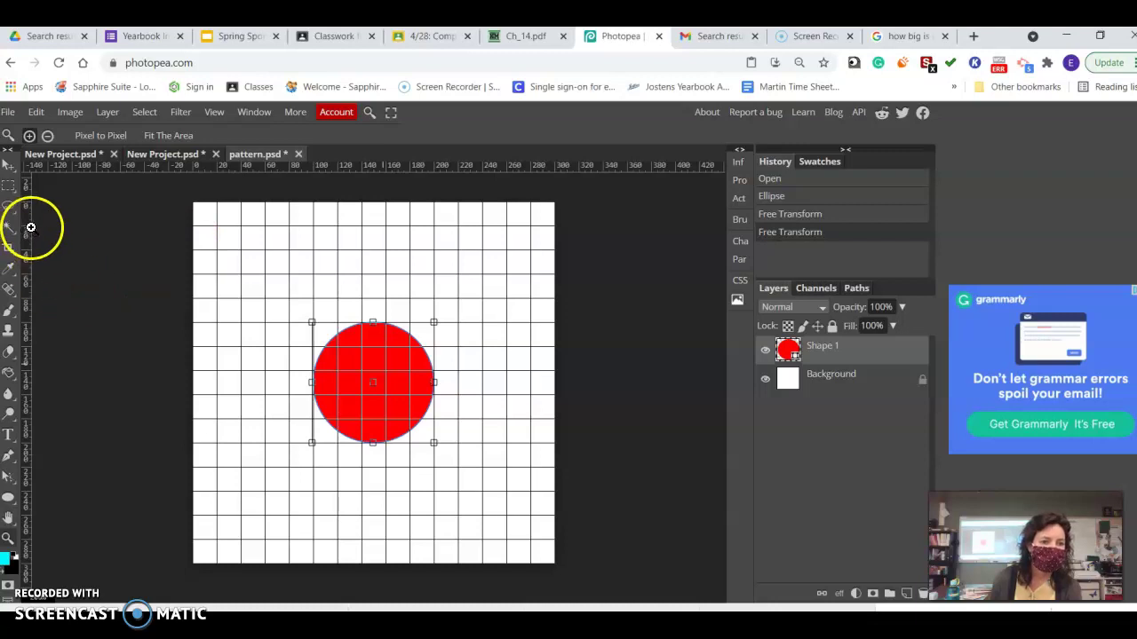
{"action": "left_click", "coordinate": [7, 165]}
{"action": "left_click_drag", "start_coordinate": [26, 296], "coordinate": [377, 284]}
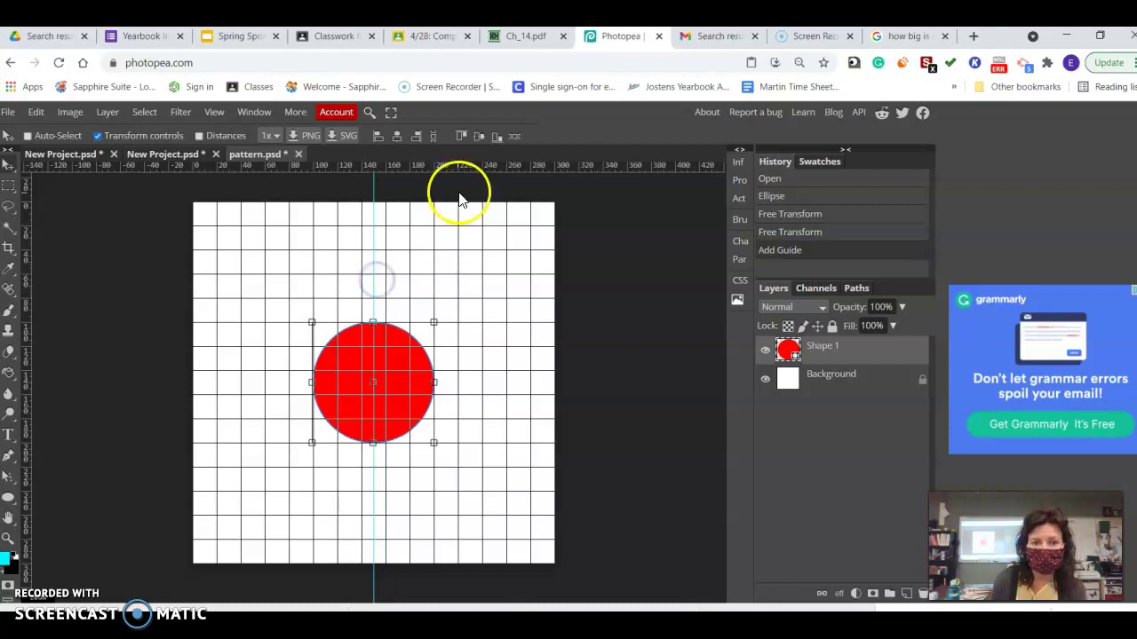
{"action": "left_click_drag", "start_coordinate": [462, 166], "coordinate": [521, 384]}
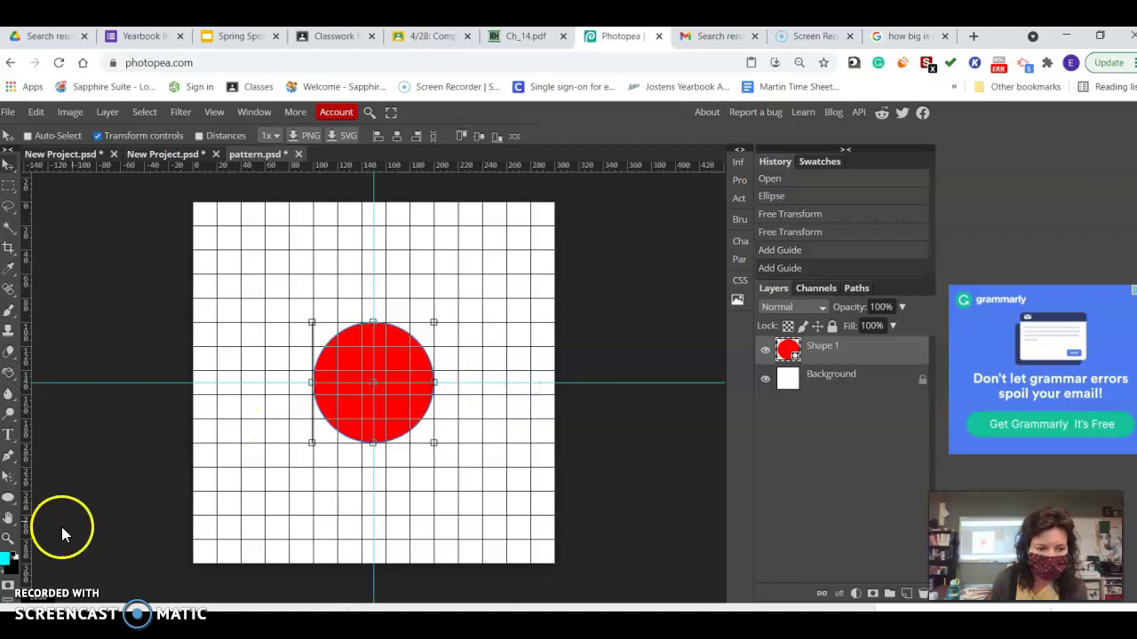
Examine up close how the red circle lines up with the two center guides and the grid
{"action": "left_click", "coordinate": [8, 538]}
{"action": "left_click", "coordinate": [402, 347]}
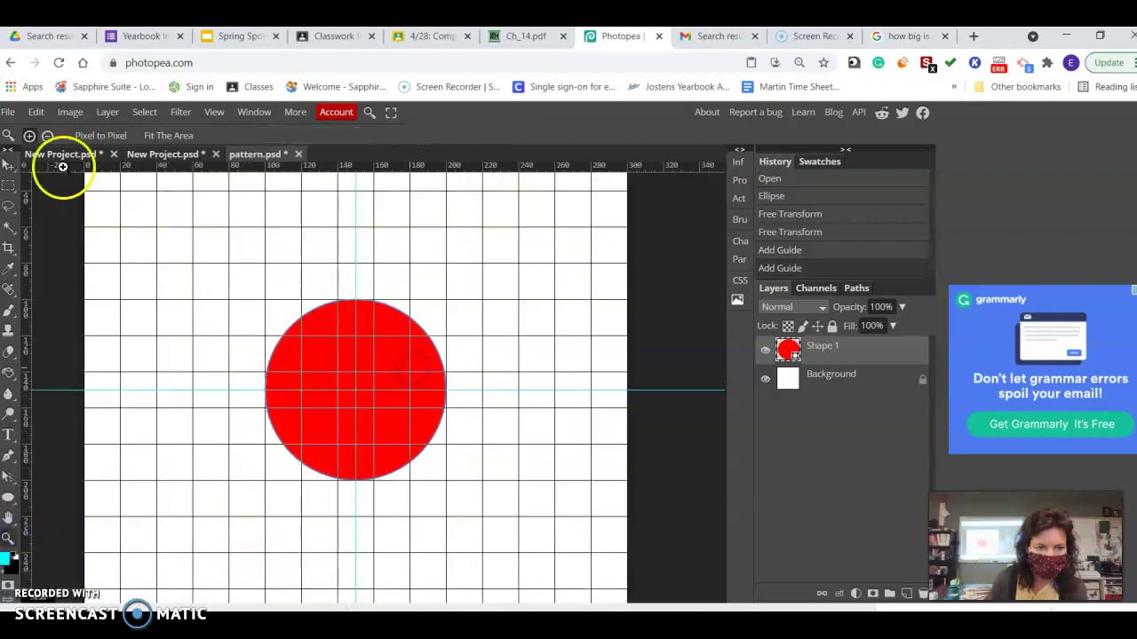
{"action": "left_click", "coordinate": [8, 165]}
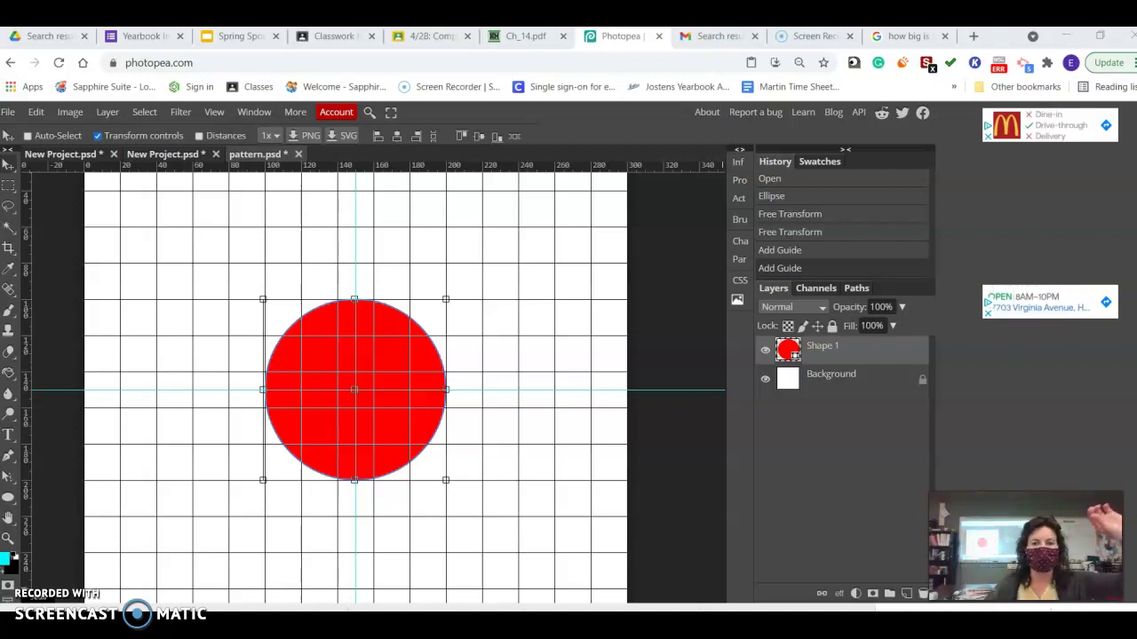
{"action": "scroll", "coordinate": [618, 246], "scroll_direction": "up", "scroll_amount": 2}
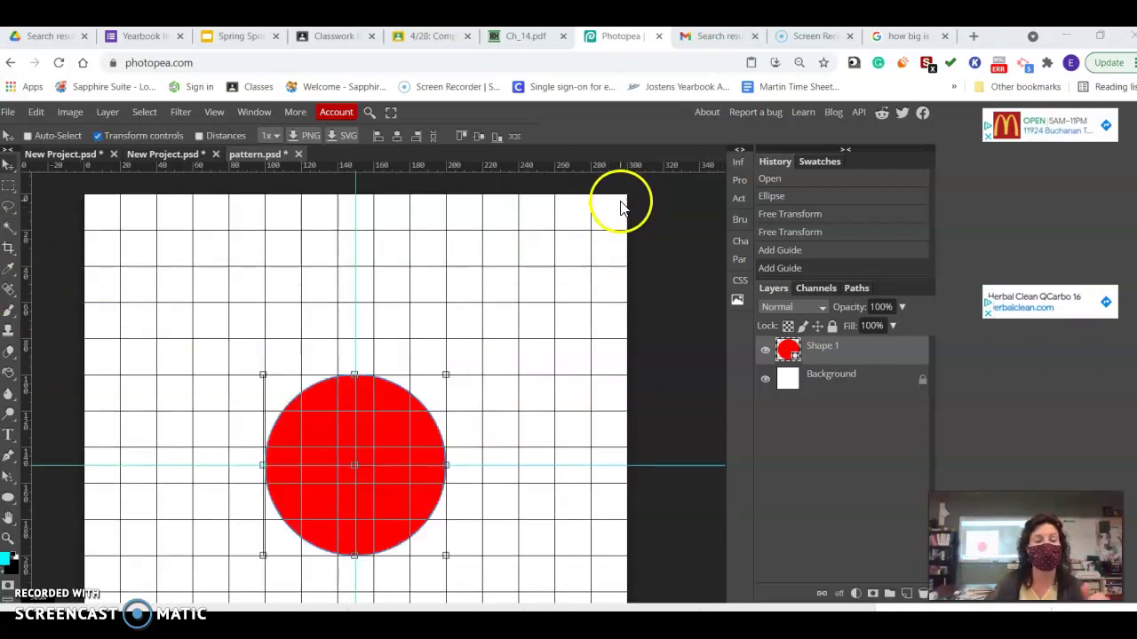
{"action": "left_click", "coordinate": [8, 537]}
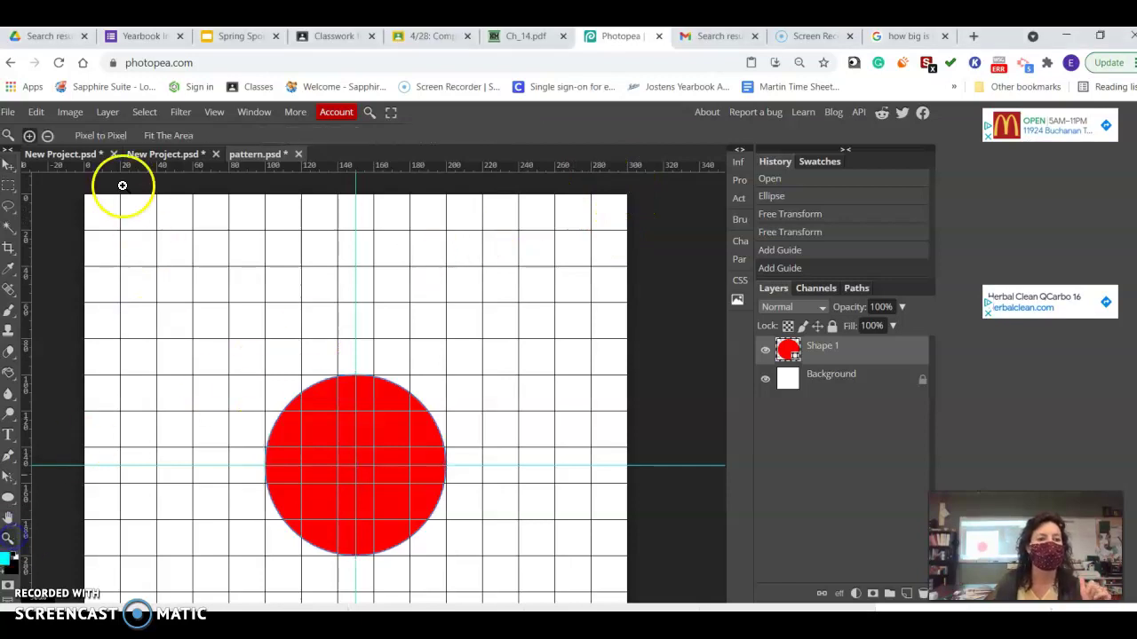
{"action": "left_click", "coordinate": [47, 135]}
{"action": "left_click", "coordinate": [429, 349]}
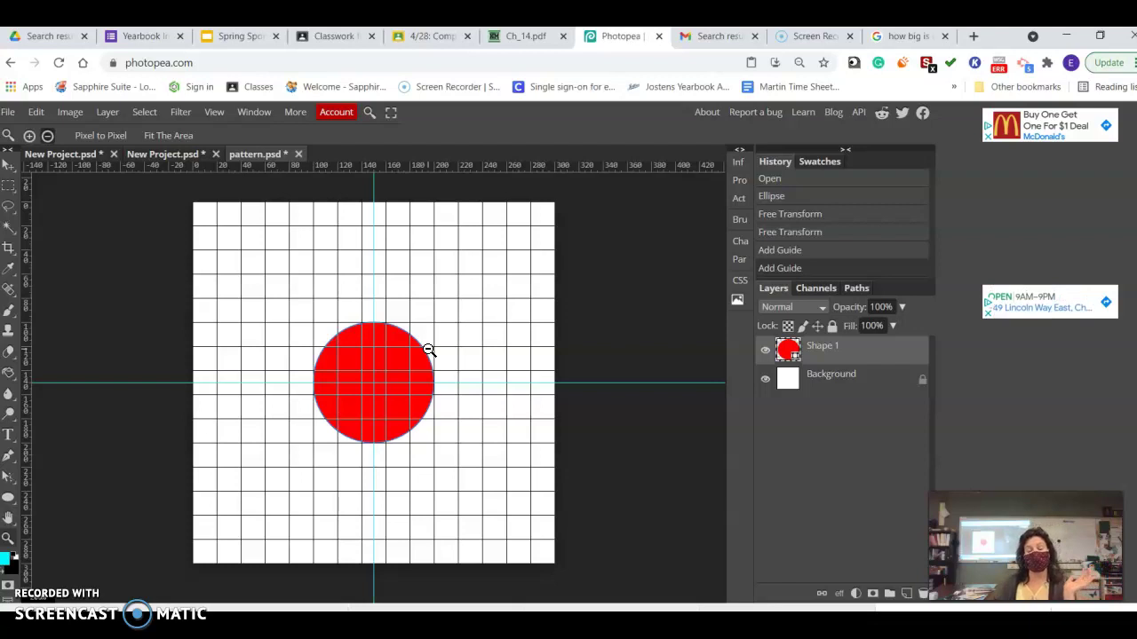
Duplicate the Shape 1 layer and rasterize the copy
{"action": "left_click", "coordinate": [855, 347]}
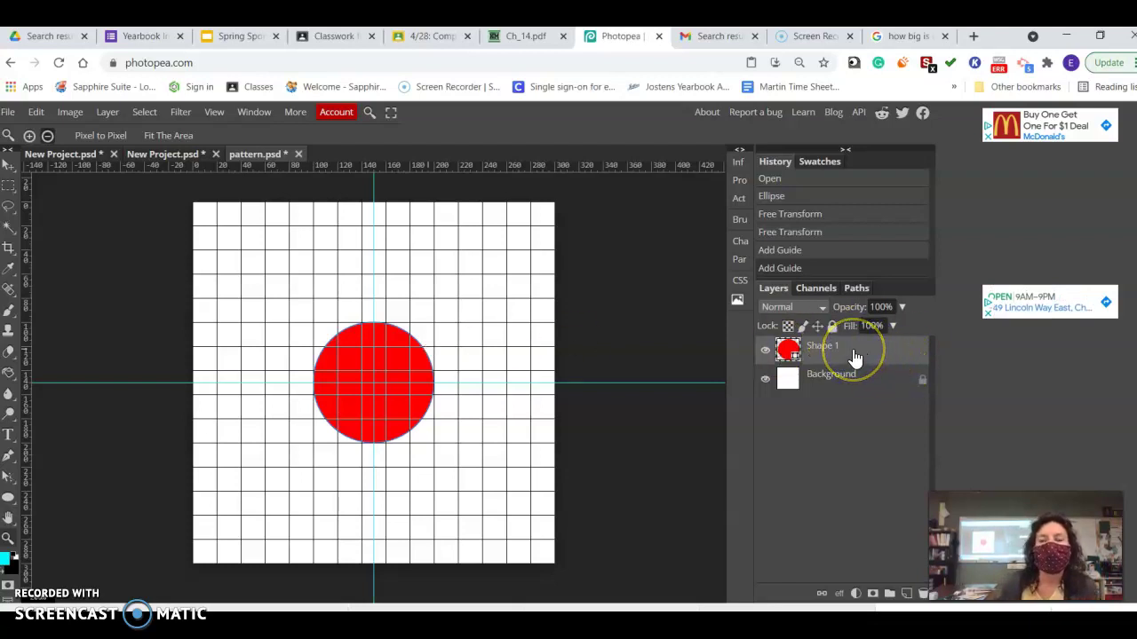
{"action": "left_click_drag", "start_coordinate": [855, 353], "coordinate": [909, 597]}
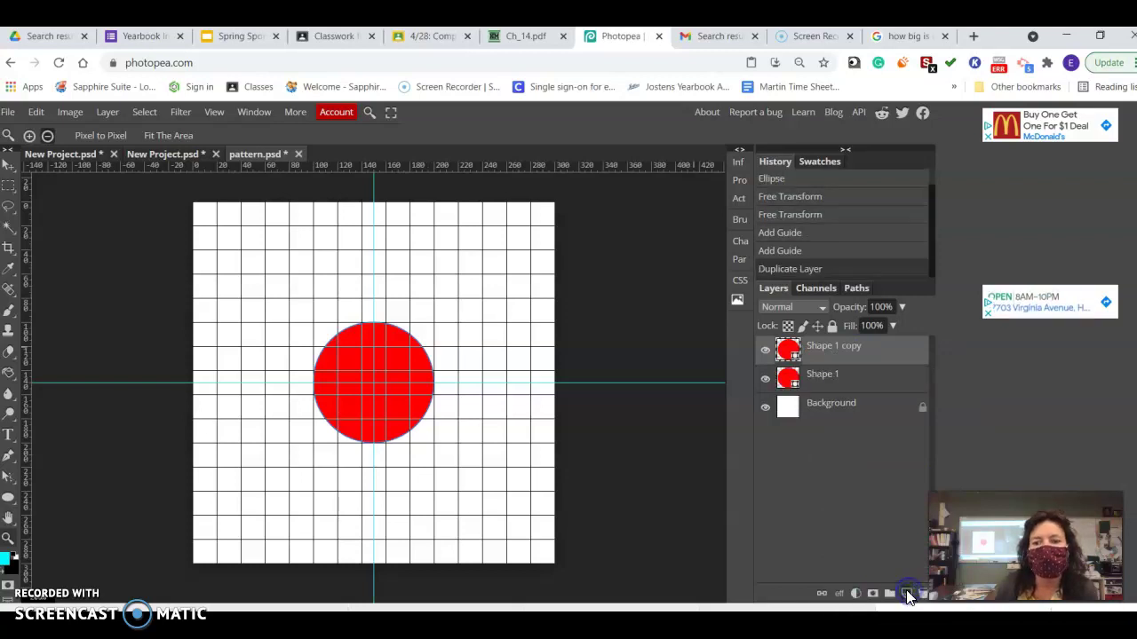
{"action": "right_click", "coordinate": [823, 360]}
{"action": "left_click", "coordinate": [725, 380]}
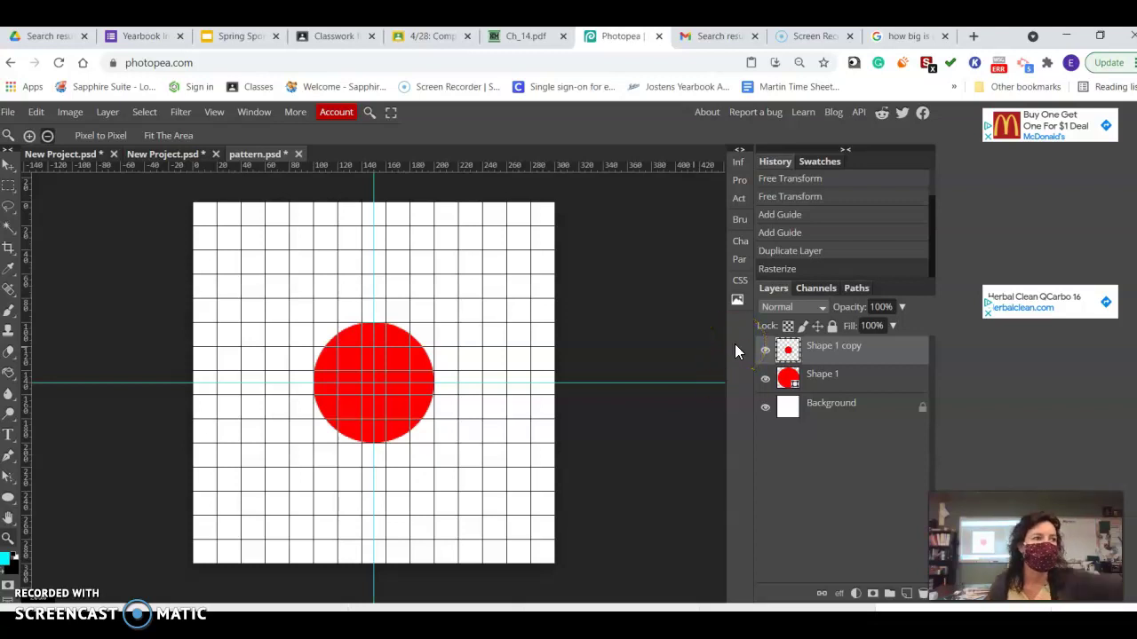
Start an Offset filter on the rasterized circle copy with horizontal and vertical offsets of 150 px
{"action": "left_click", "coordinate": [187, 112]}
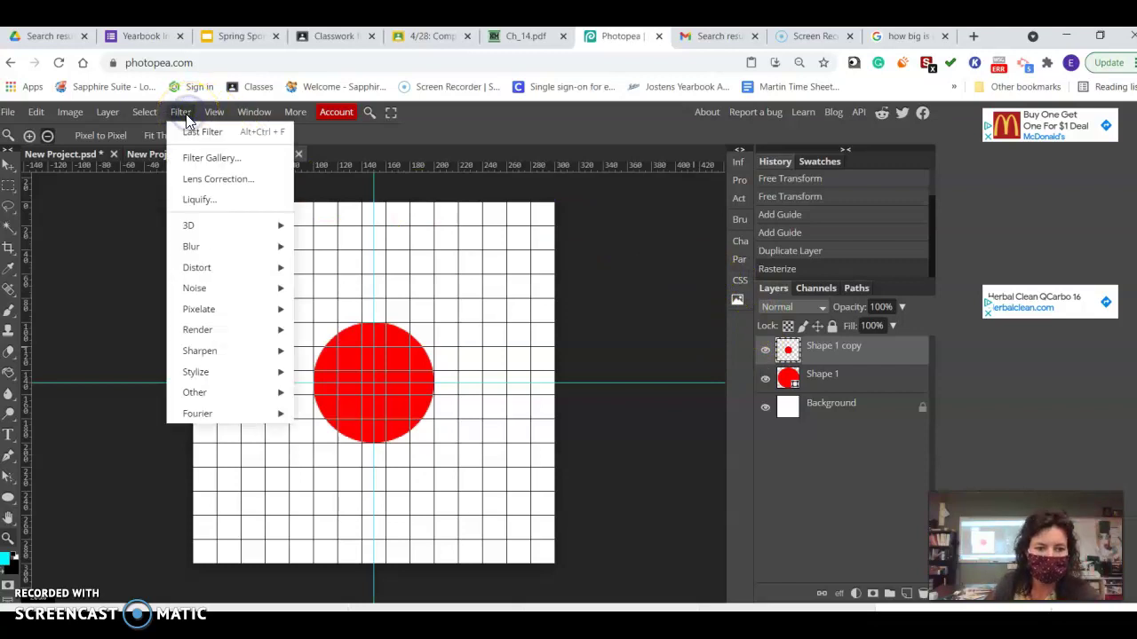
{"action": "mouse_move", "coordinate": [224, 392]}
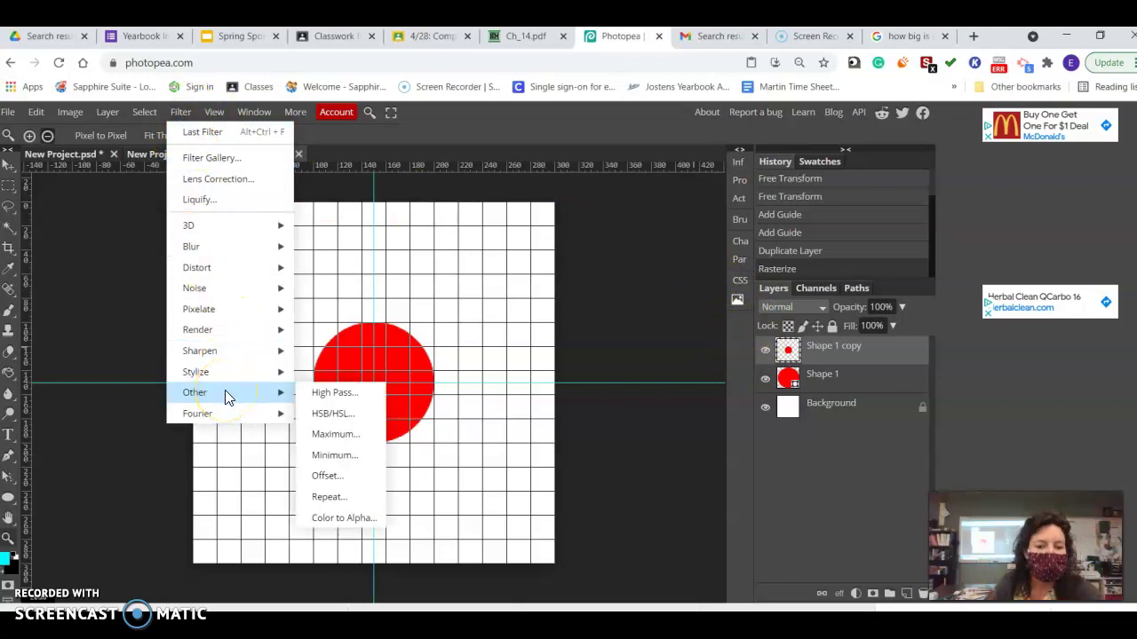
{"action": "left_click", "coordinate": [369, 487]}
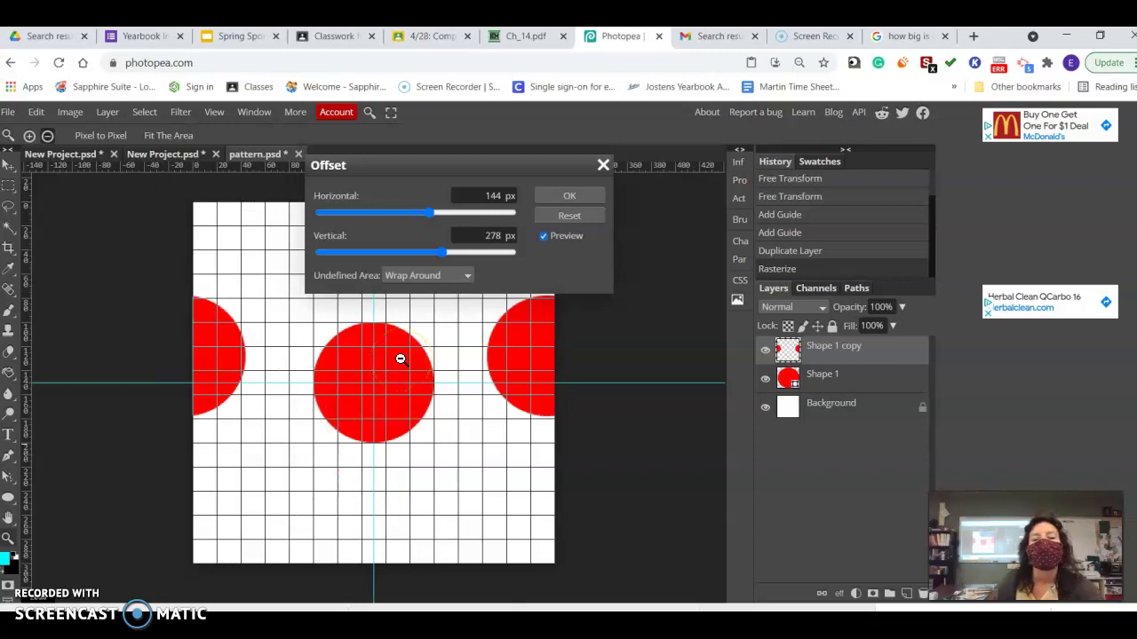
{"action": "double_click", "coordinate": [504, 196]}
{"action": "type", "text": "150"}
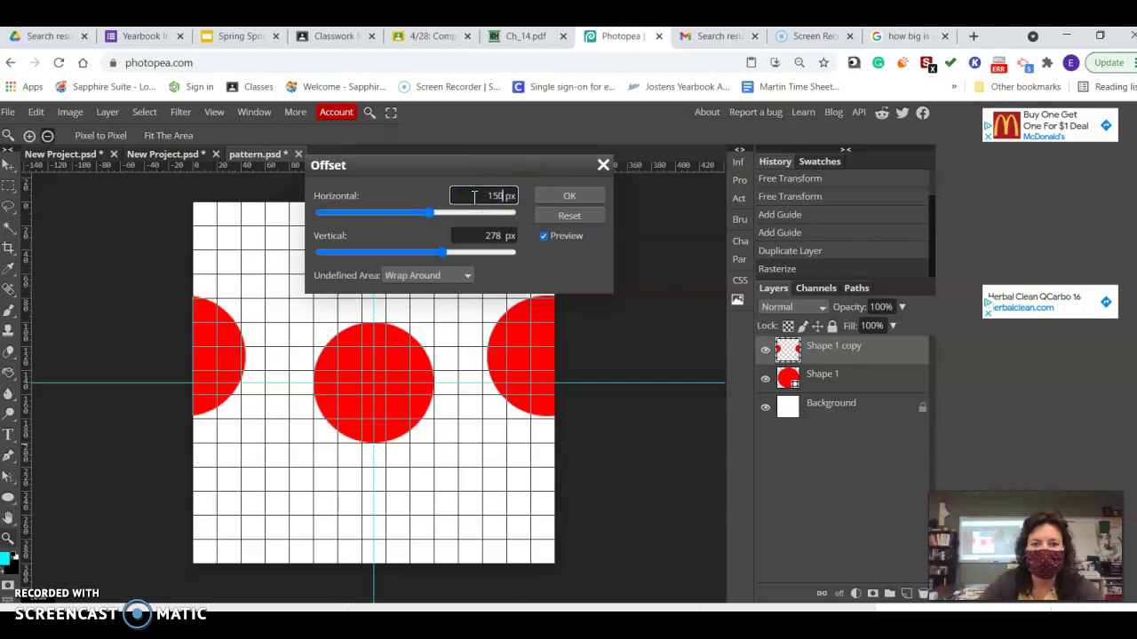
{"action": "left_click", "coordinate": [495, 197]}
{"action": "double_click", "coordinate": [490, 236]}
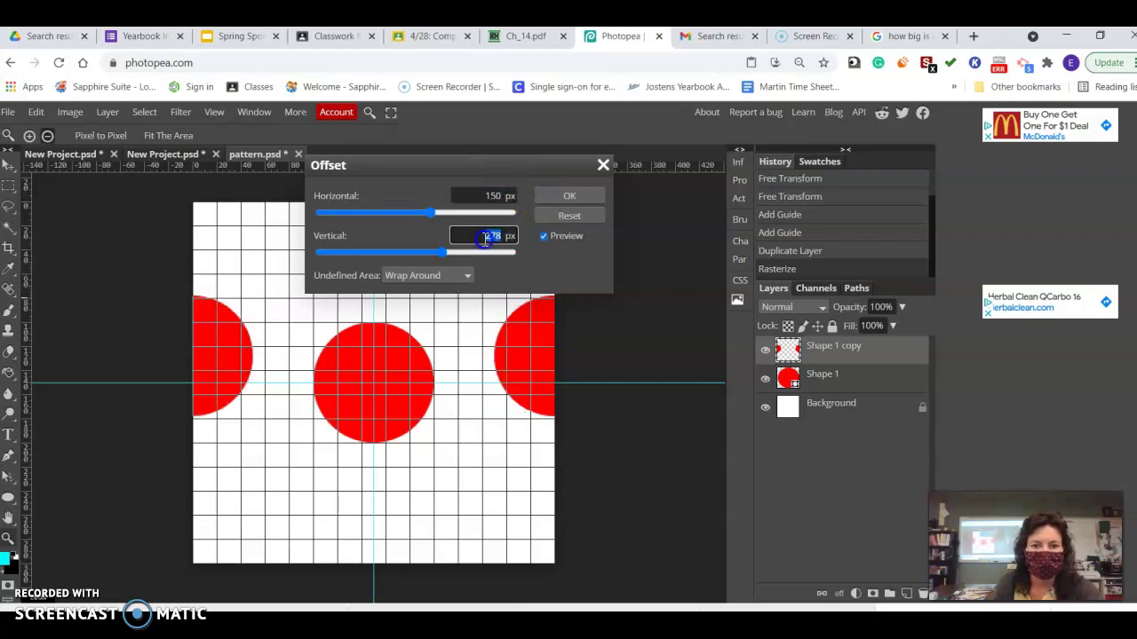
{"action": "key", "text": "BackSpace"}
{"action": "type", "text": "0"}
{"action": "key", "text": "BackSpace"}
{"action": "type", "text": "150"}
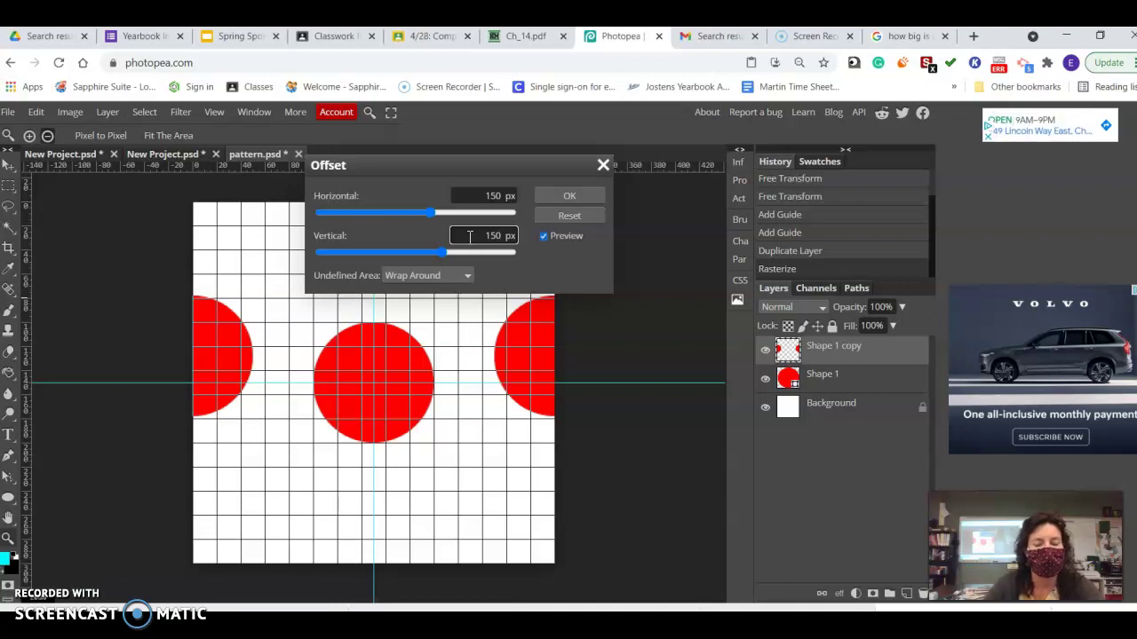
Try vertical and horizontal offsets of 300 px in the Offset filter, with the undefined area set to Wrap Around
{"action": "left_click_drag", "start_coordinate": [501, 225], "coordinate": [477, 234]}
{"action": "type", "text": "300"}
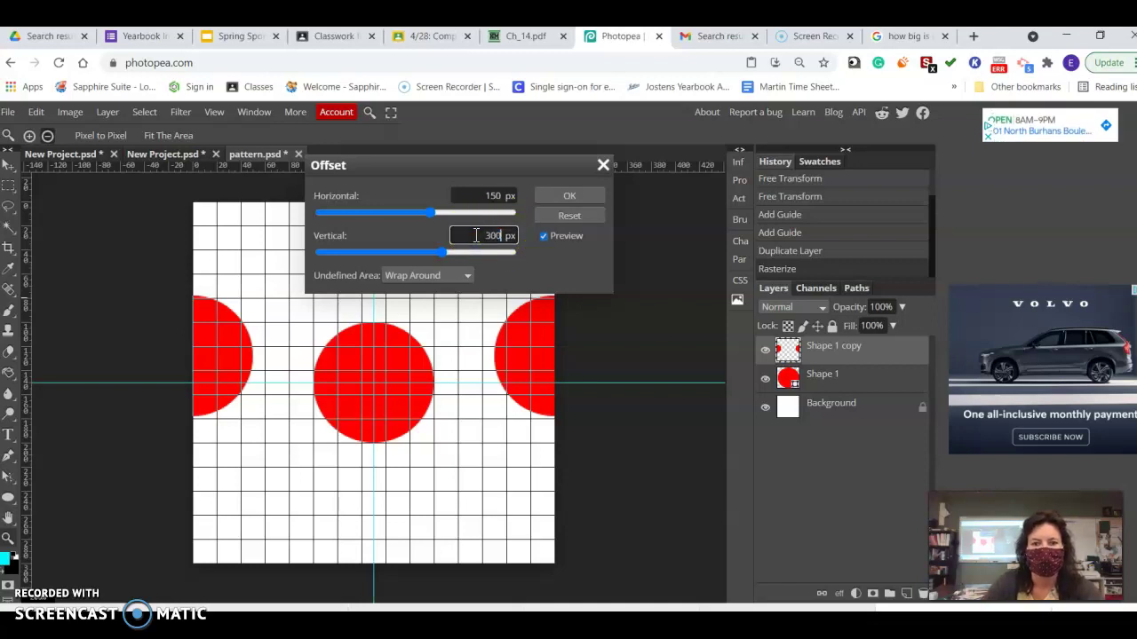
{"action": "left_click", "coordinate": [500, 197]}
{"action": "left_click_drag", "start_coordinate": [500, 197], "coordinate": [473, 196]}
{"action": "type", "text": "300"}
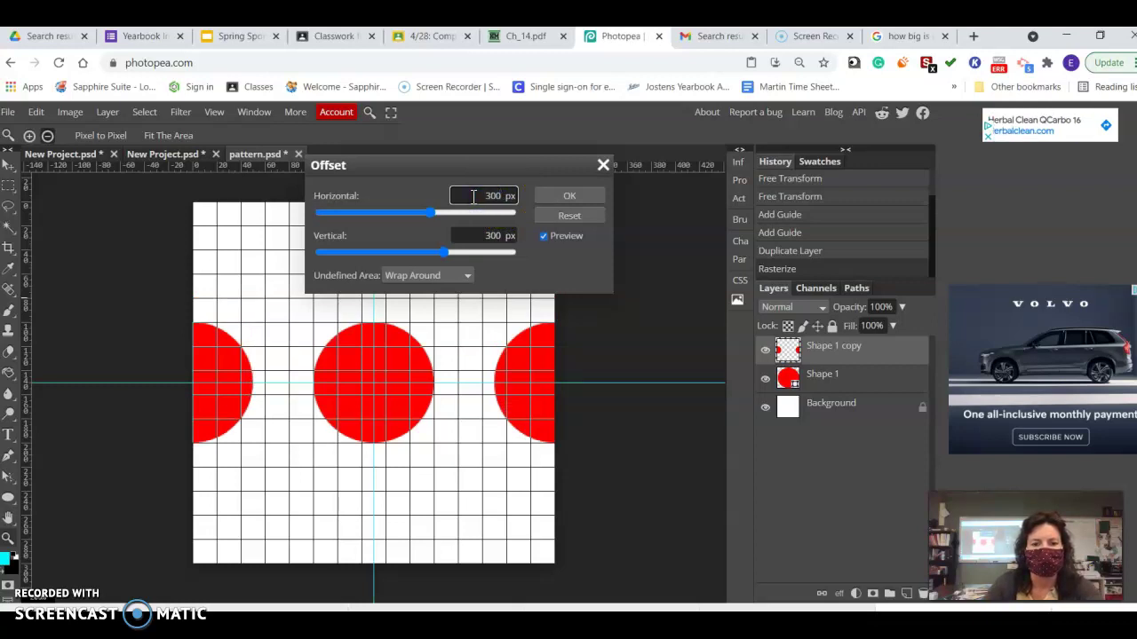
{"action": "left_click", "coordinate": [474, 221]}
{"action": "left_click", "coordinate": [469, 276]}
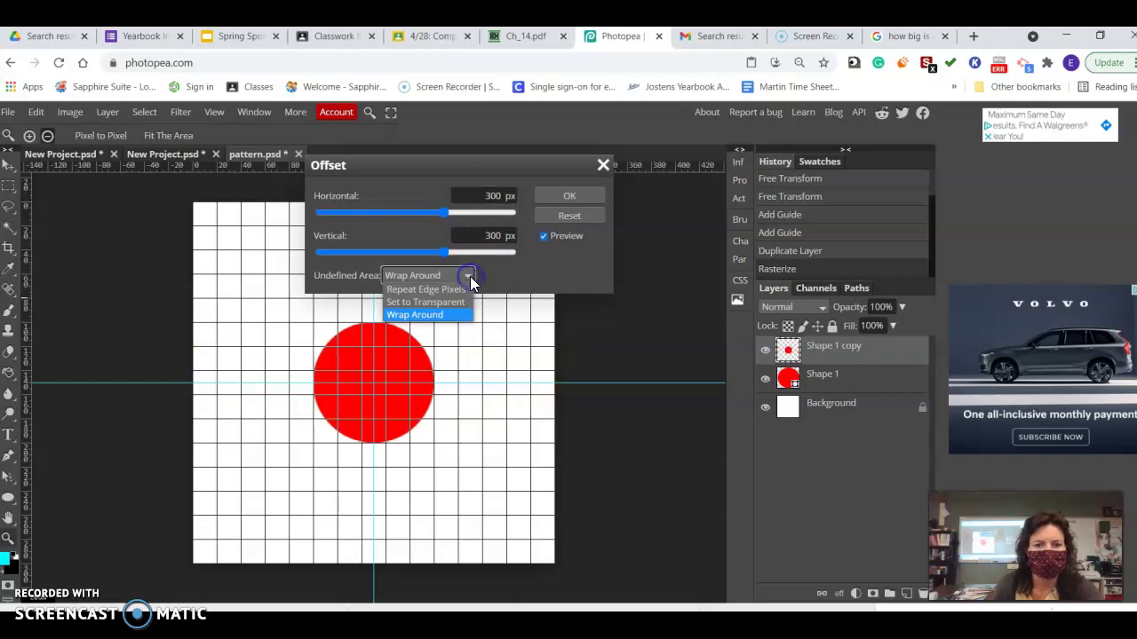
{"action": "left_click", "coordinate": [470, 279]}
{"action": "left_click", "coordinate": [470, 279]}
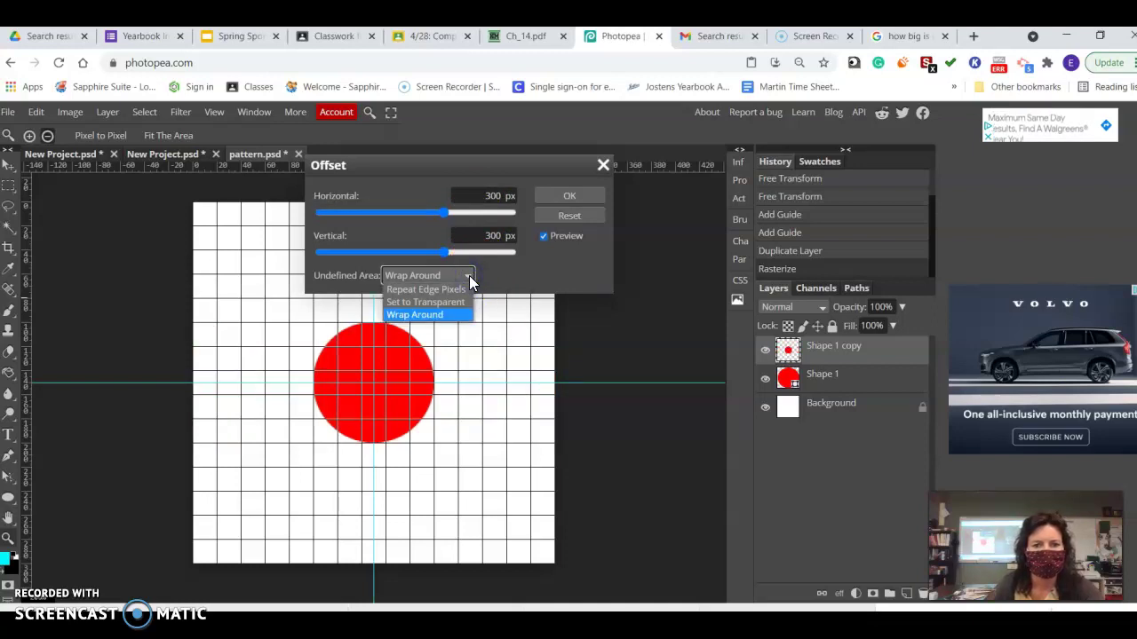
{"action": "left_click", "coordinate": [470, 277]}
Set the horizontal and vertical offsets to 150 px with Wrap Around and apply the Offset filter to the circle copy
{"action": "left_click", "coordinate": [493, 186]}
{"action": "left_click", "coordinate": [477, 195]}
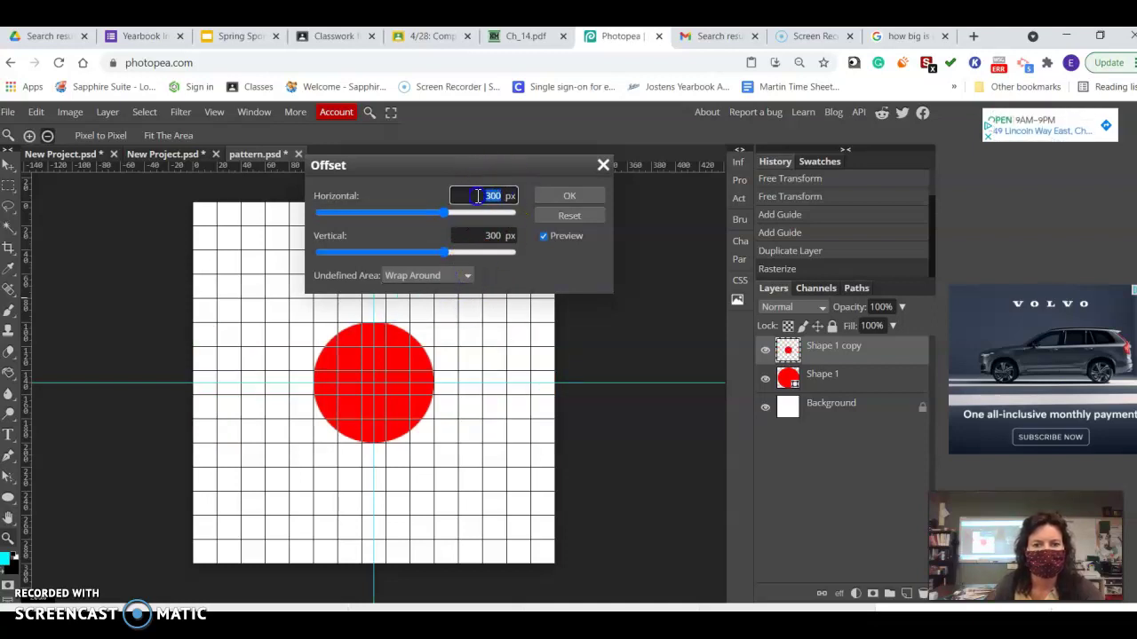
{"action": "type", "text": "150"}
{"action": "left_click", "coordinate": [485, 237]}
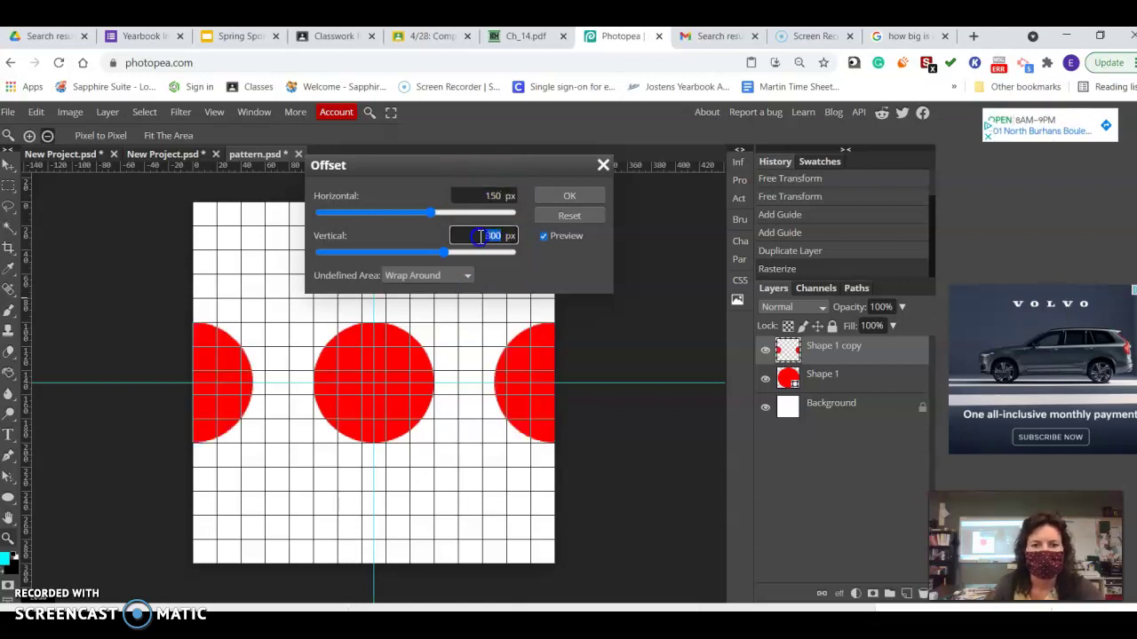
{"action": "type", "text": "150"}
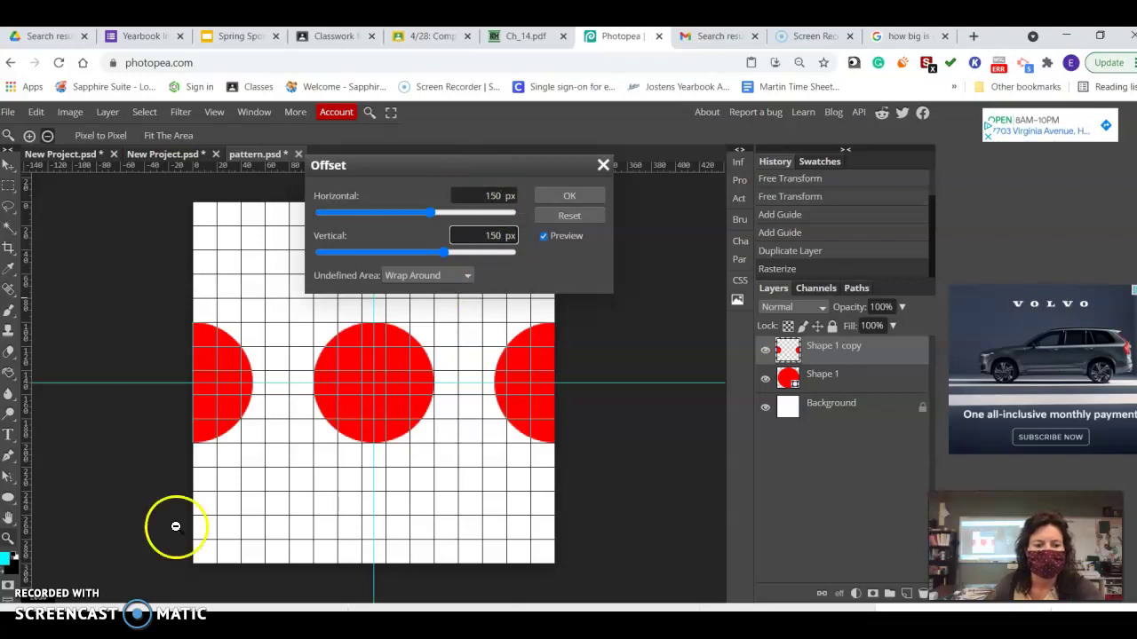
{"action": "left_click", "coordinate": [231, 512]}
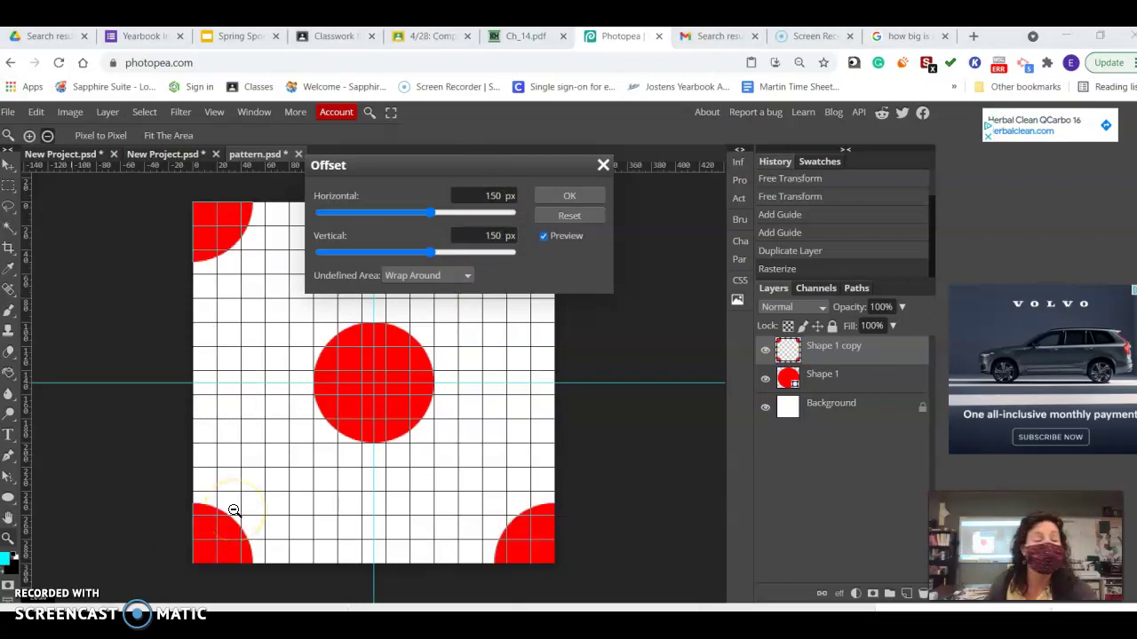
{"action": "left_click", "coordinate": [498, 353]}
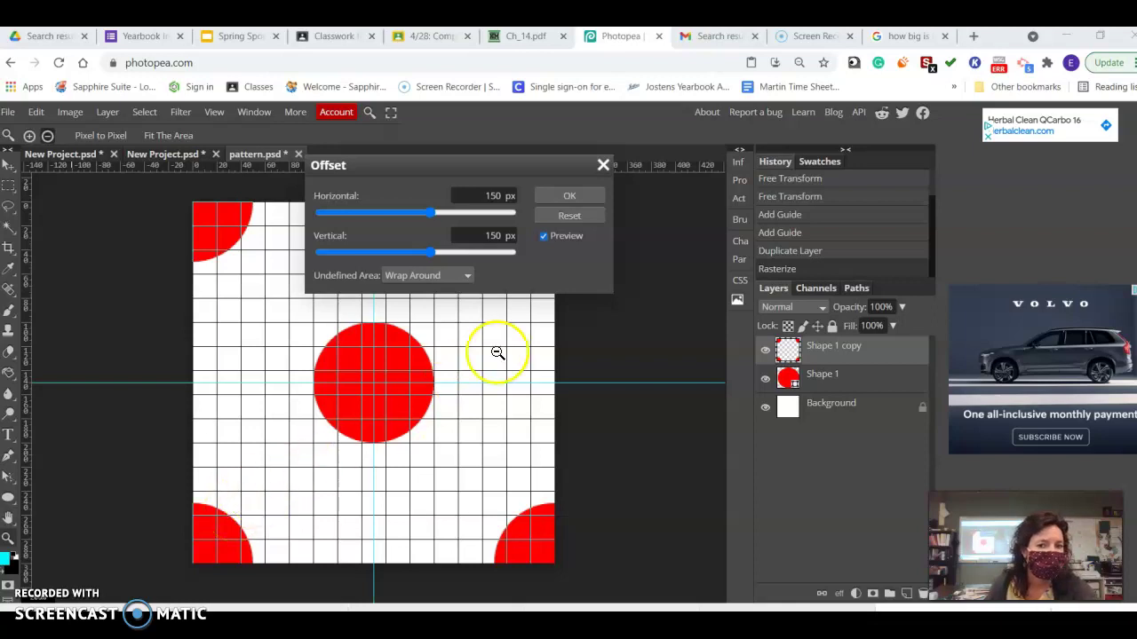
{"action": "left_click", "coordinate": [467, 275]}
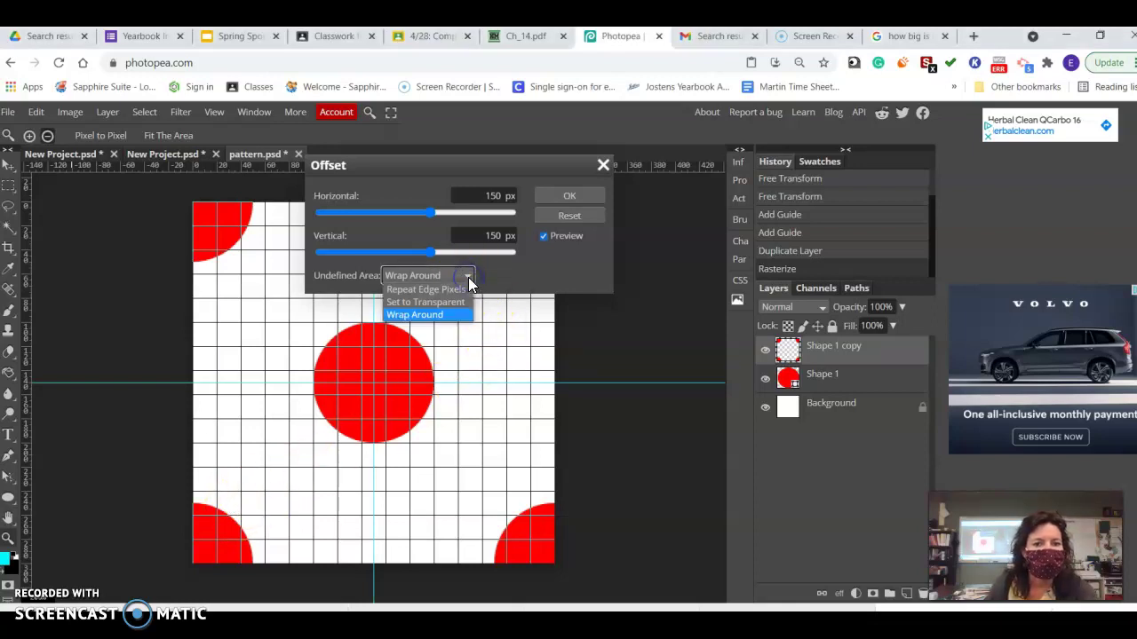
{"action": "left_click", "coordinate": [467, 281]}
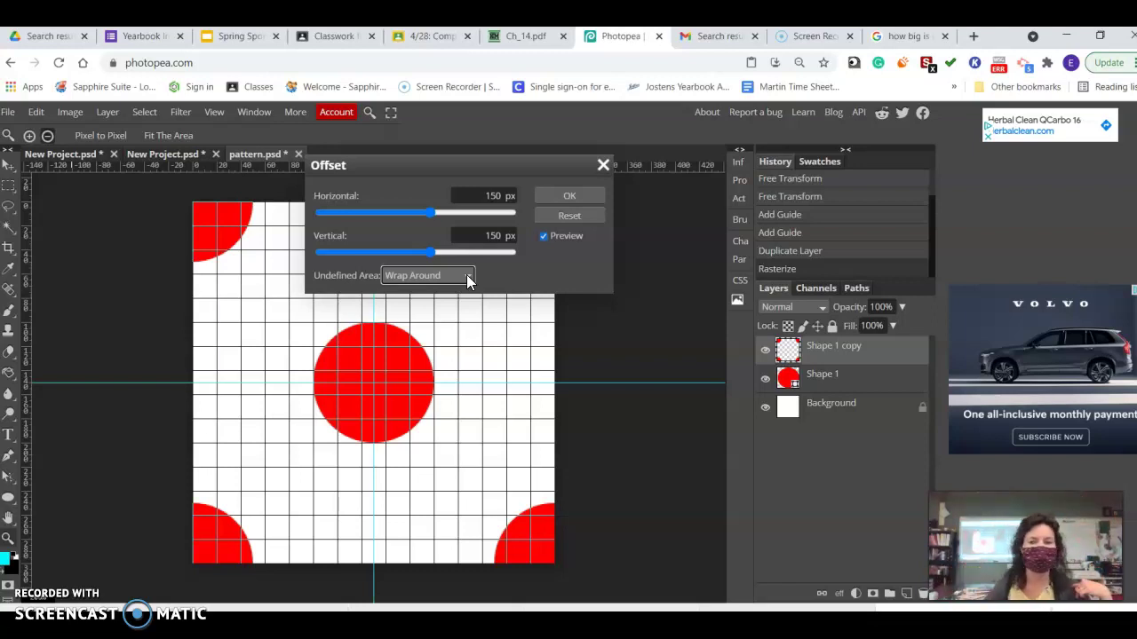
{"action": "left_click", "coordinate": [559, 195]}
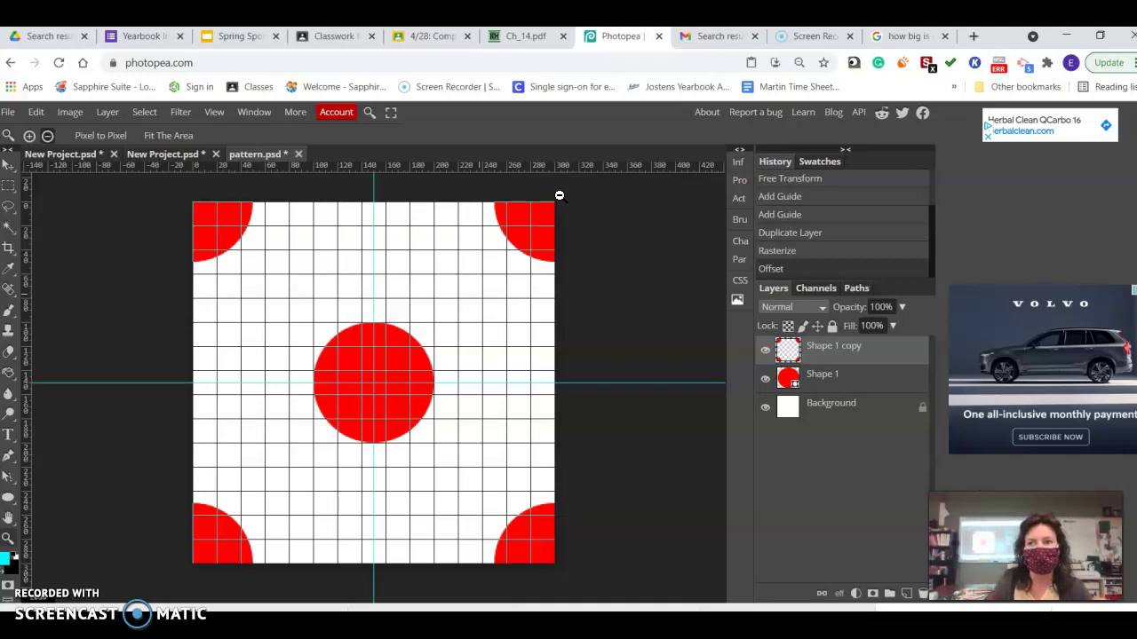
Define a new pattern from the tile with the centered red circle and the four corner quarter circles
{"action": "left_click", "coordinate": [38, 112]}
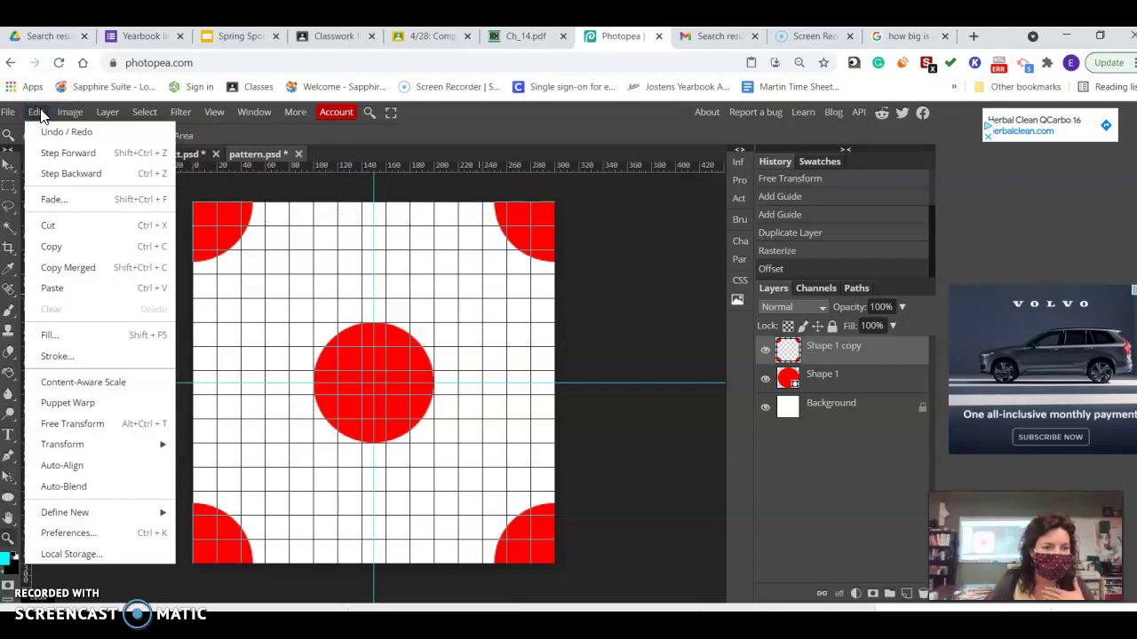
{"action": "mouse_move", "coordinate": [27, 524]}
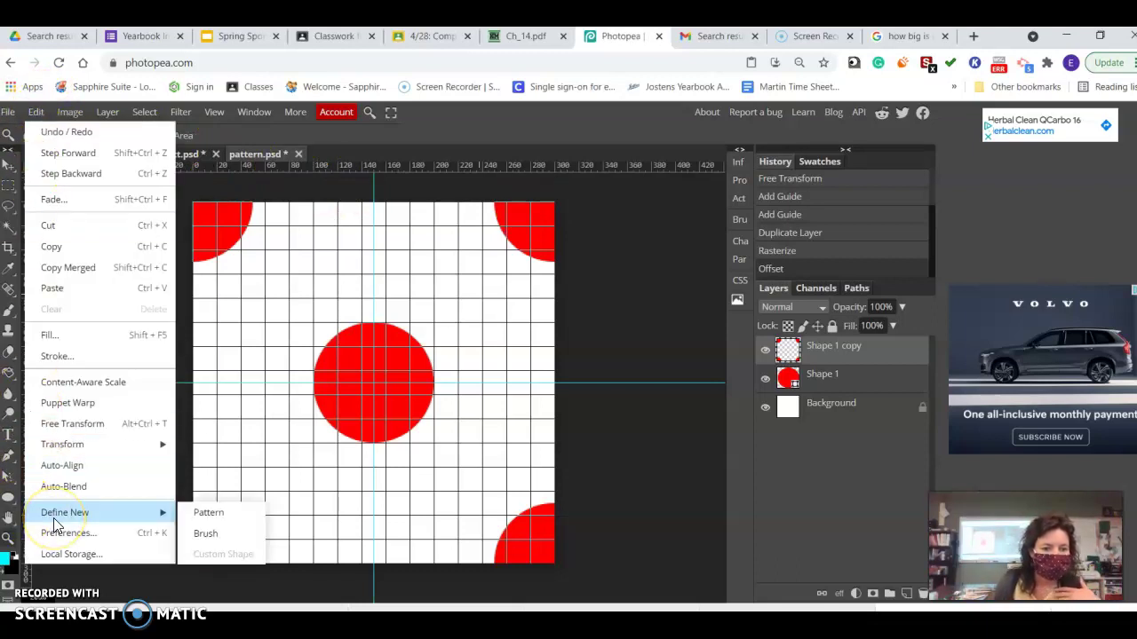
{"action": "left_click", "coordinate": [198, 519]}
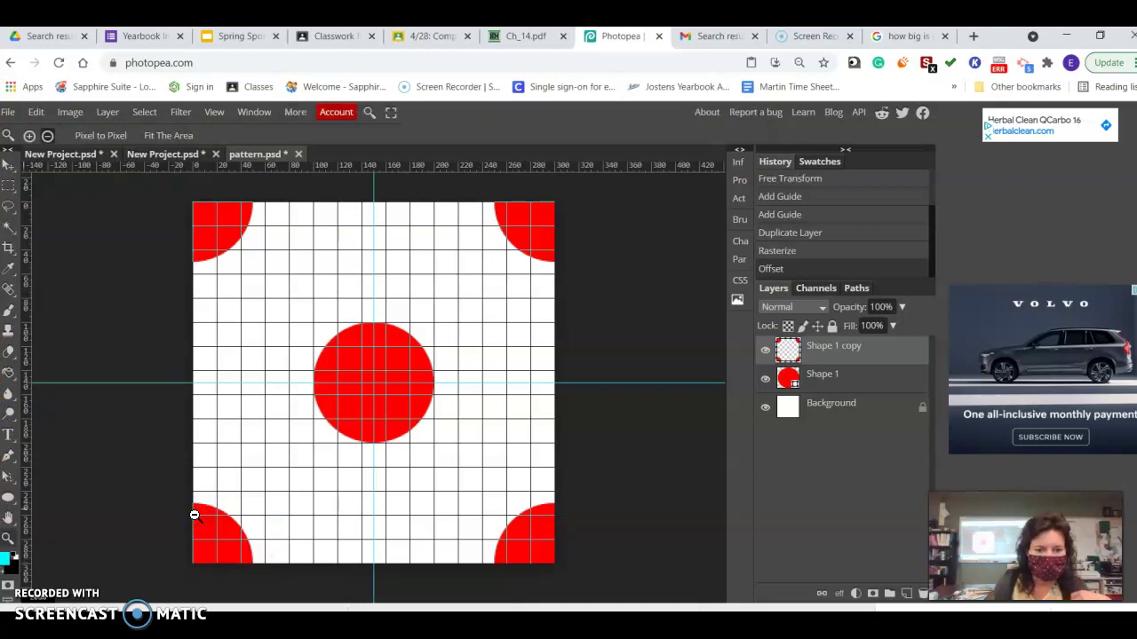
{"action": "left_click", "coordinate": [160, 477]}
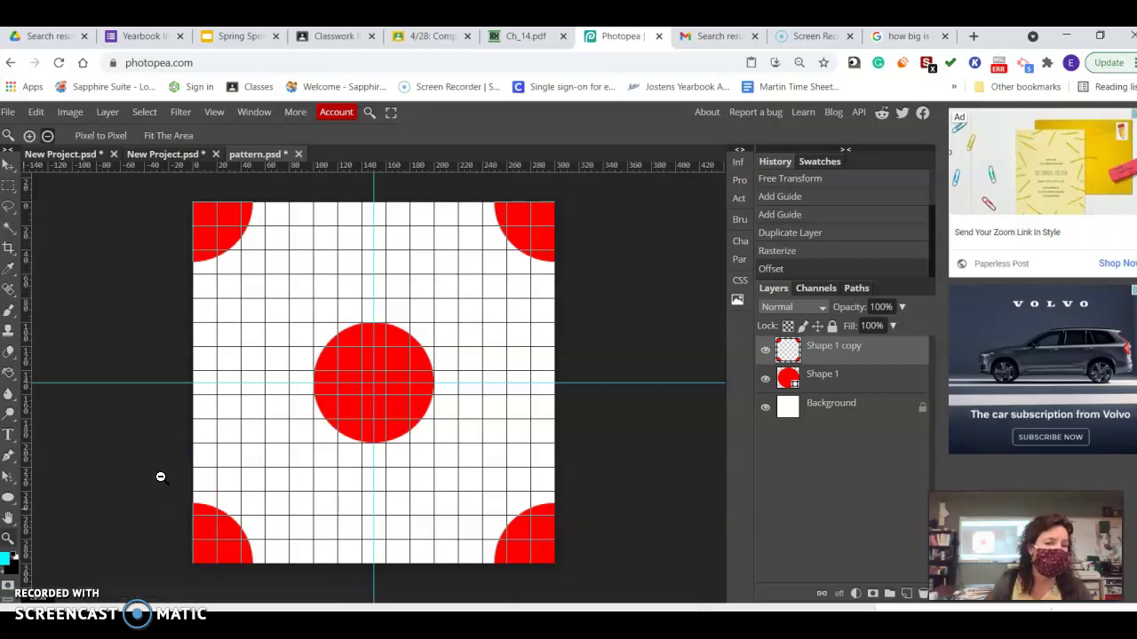
{"action": "left_click", "coordinate": [258, 161]}
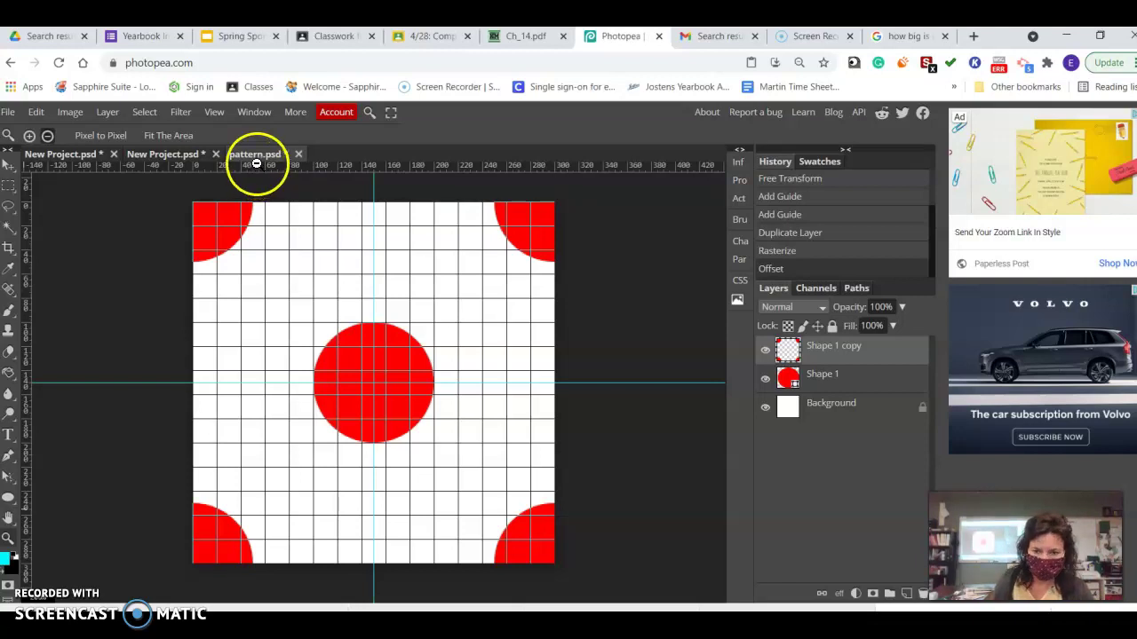
Create a new project from the FB Page Cover preset, 1640 by 664 px with a white background
{"action": "left_click", "coordinate": [8, 112]}
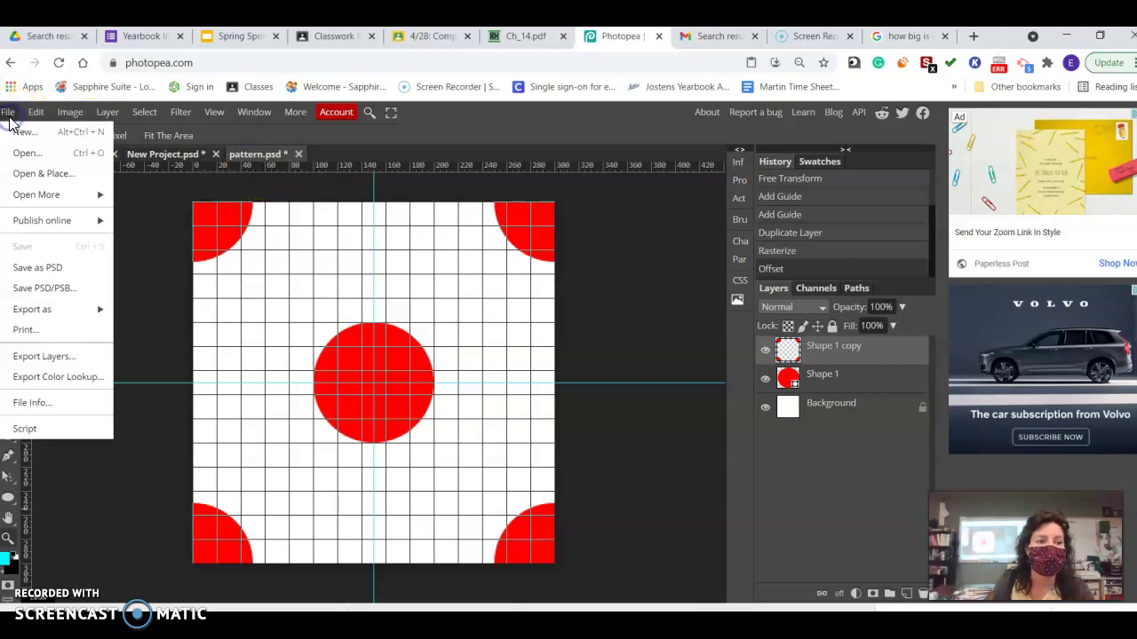
{"action": "left_click", "coordinate": [25, 133]}
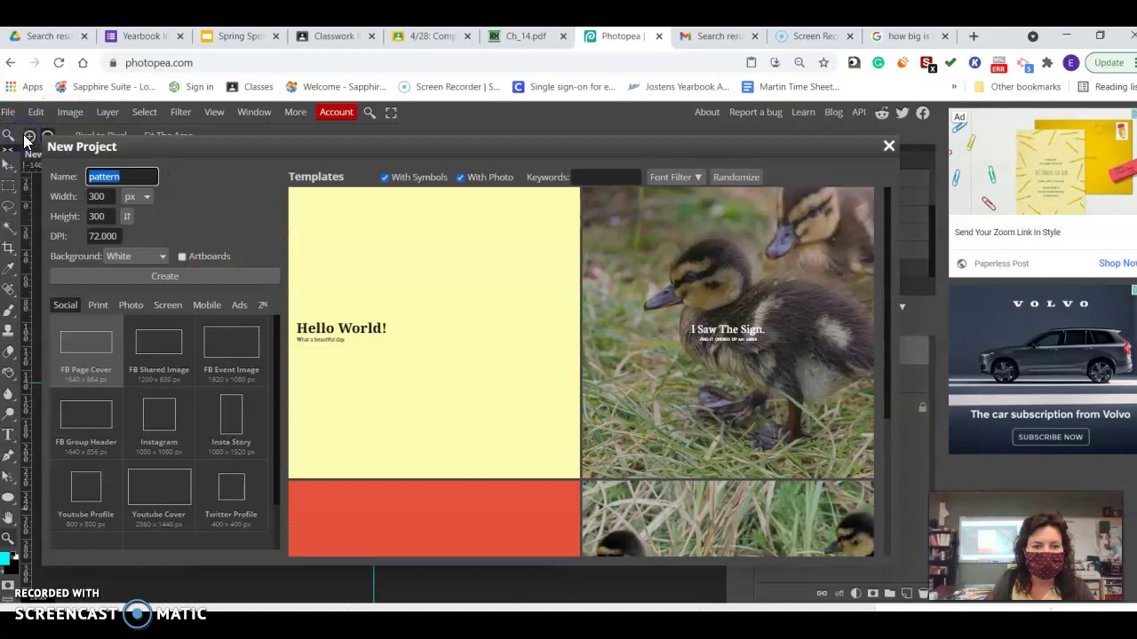
{"action": "left_click", "coordinate": [84, 351]}
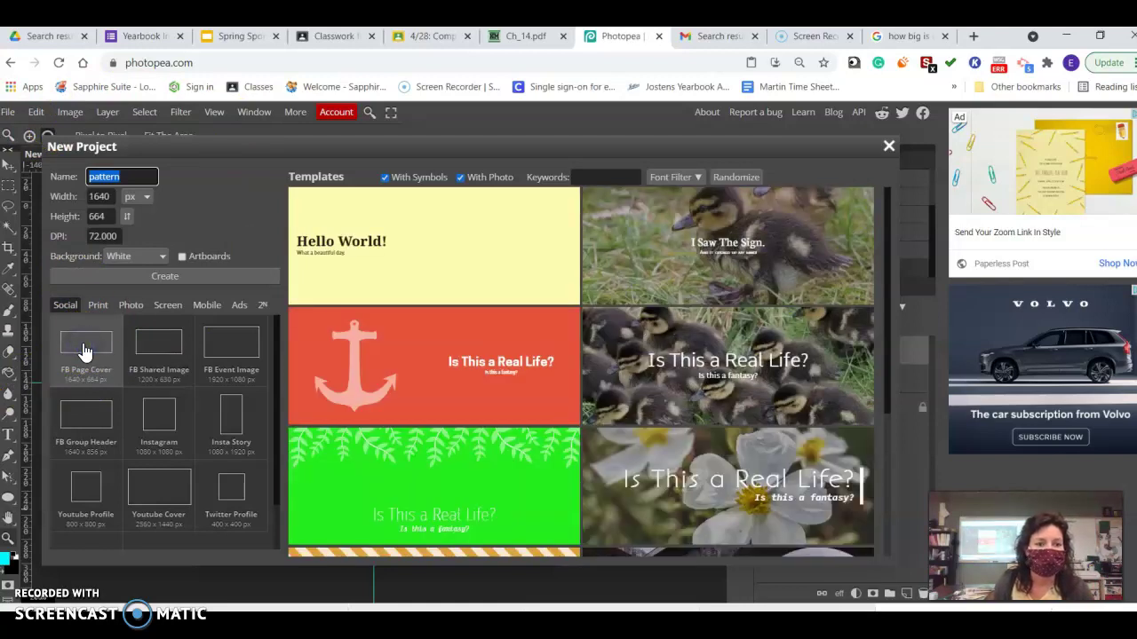
{"action": "left_click", "coordinate": [109, 276]}
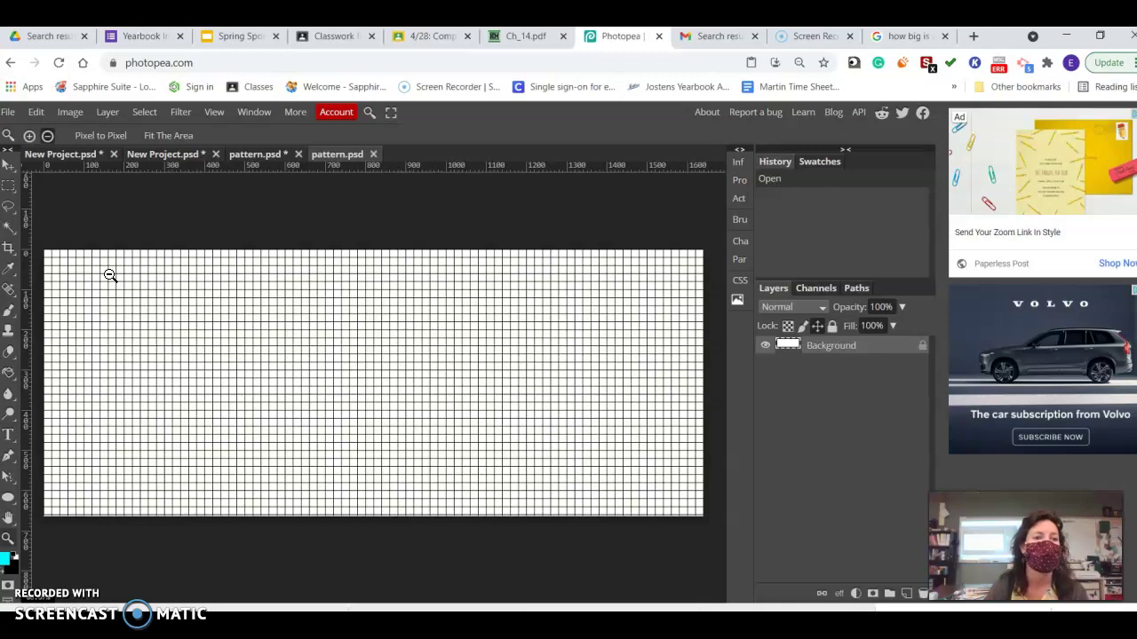
Glance at the earlier polka-dot document, return to the new blank one and hide its grid
{"action": "left_click", "coordinate": [83, 156]}
{"action": "left_click", "coordinate": [160, 155]}
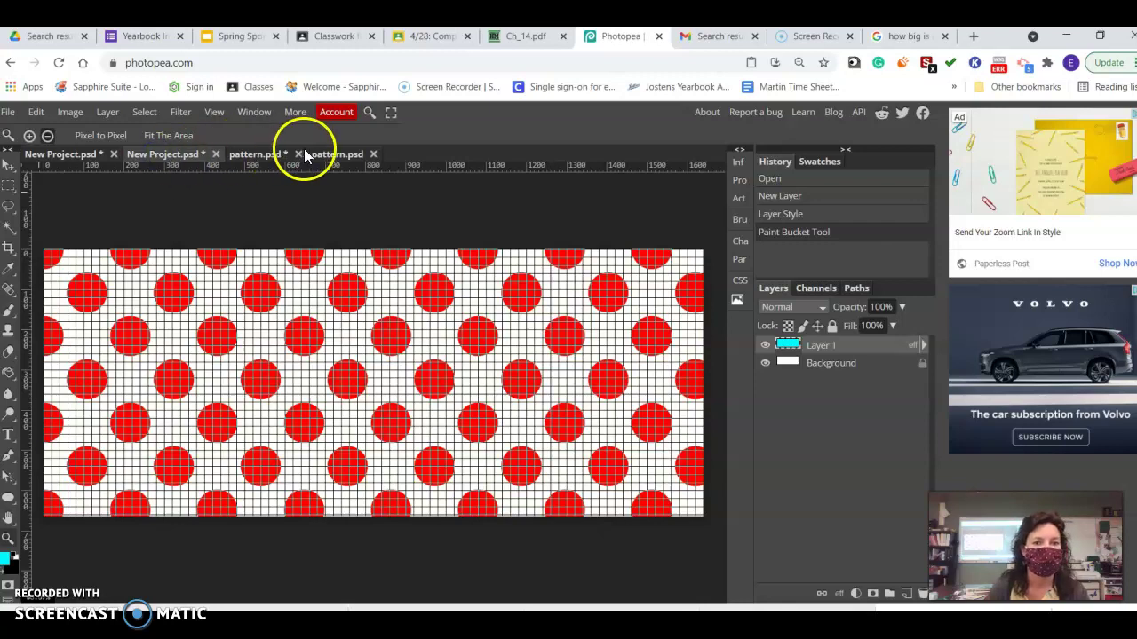
{"action": "left_click", "coordinate": [343, 156]}
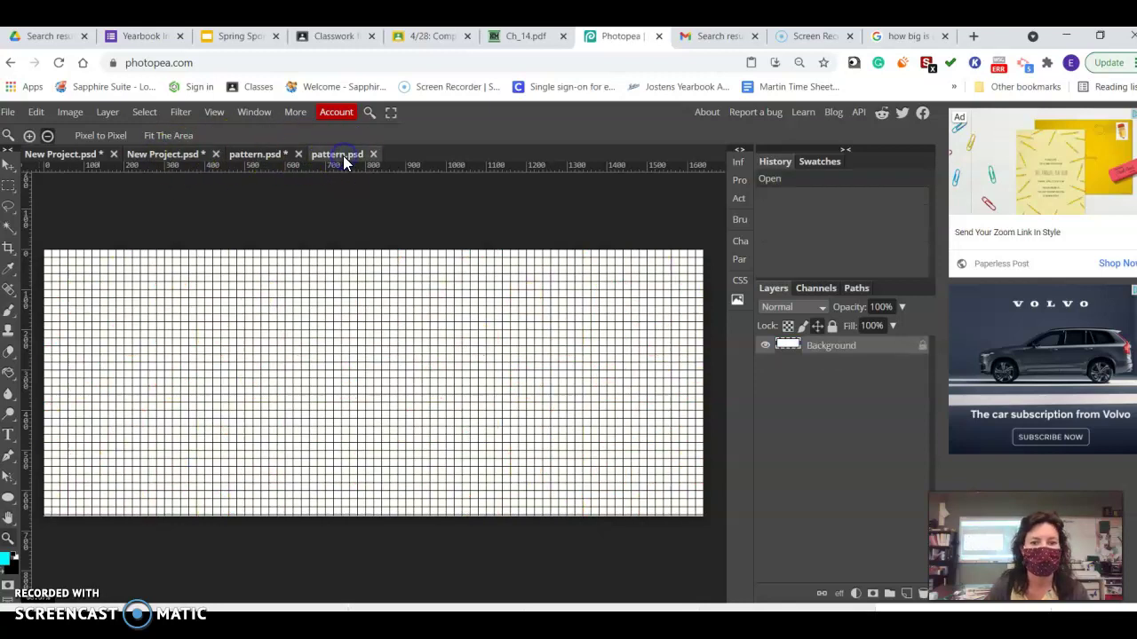
{"action": "left_click", "coordinate": [214, 111]}
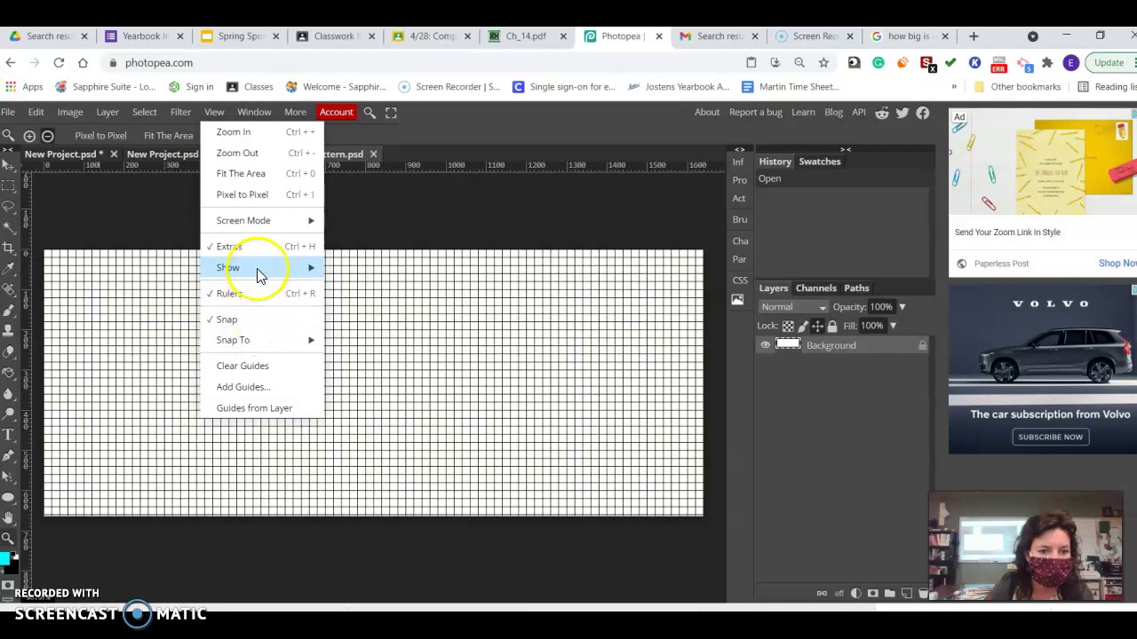
{"action": "mouse_move", "coordinate": [257, 346]}
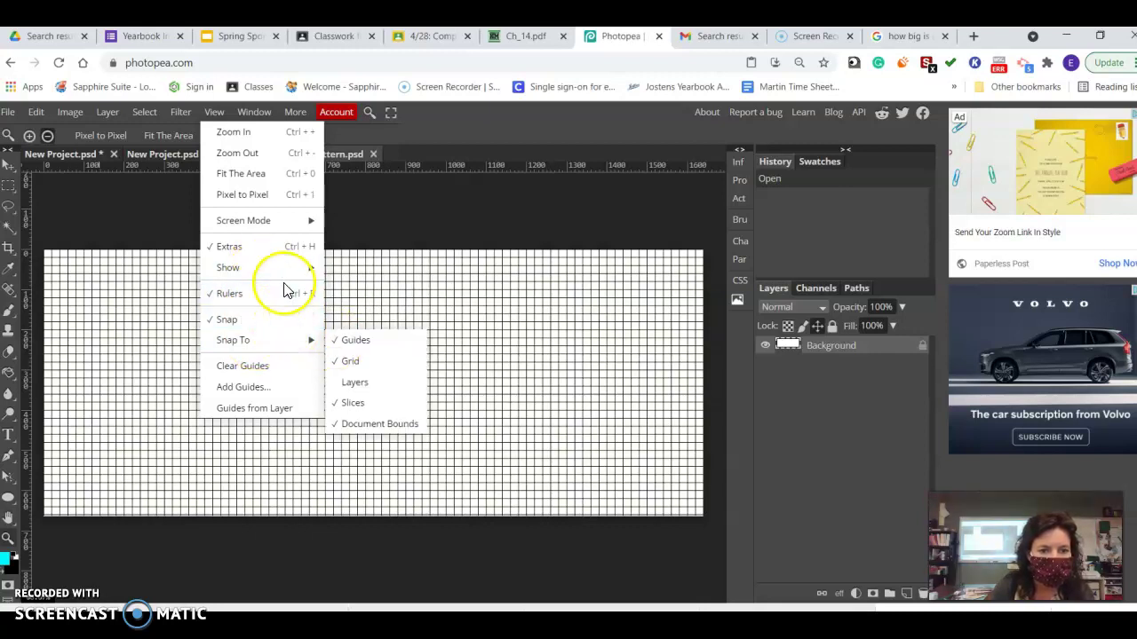
{"action": "mouse_move", "coordinate": [285, 277]}
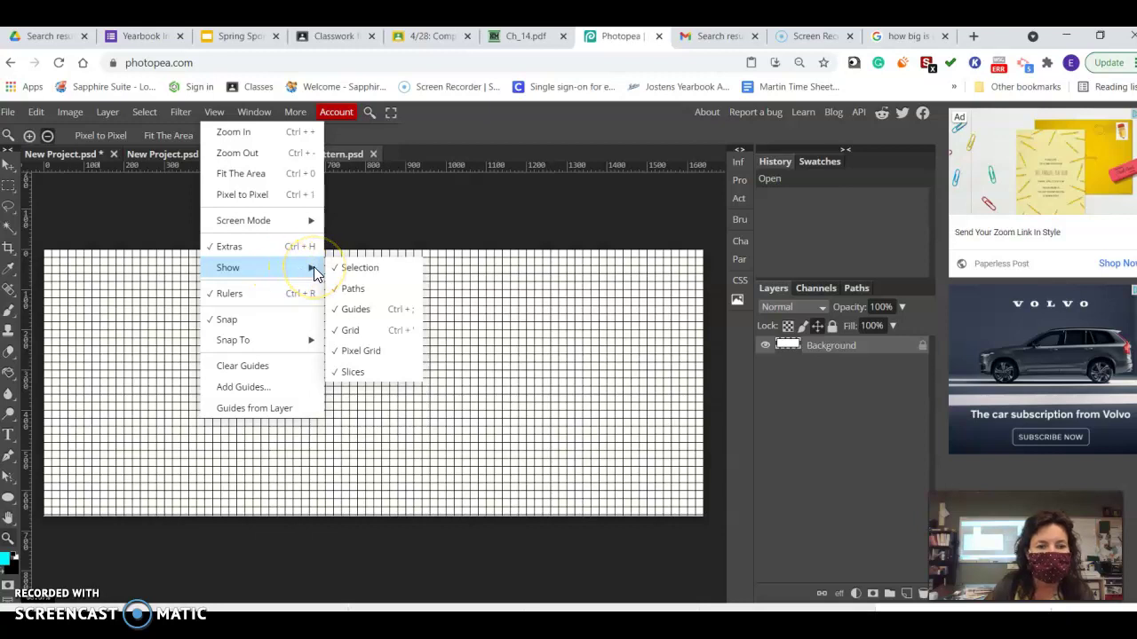
{"action": "left_click", "coordinate": [352, 332]}
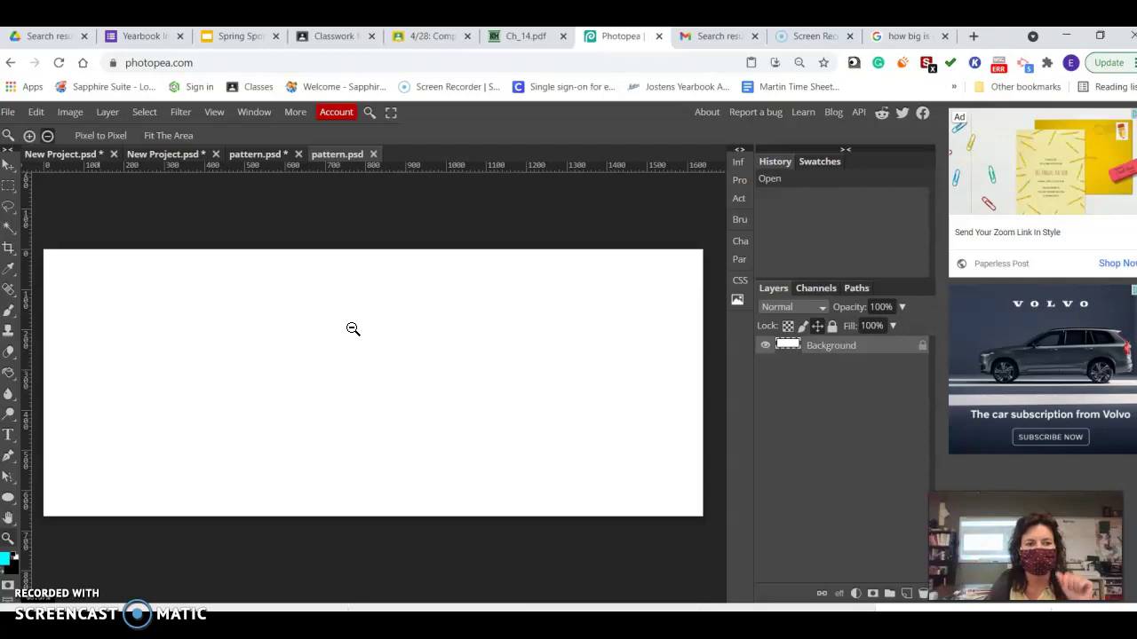
Fill the blank canvas with the cyan foreground color using the Paint Bucket tool
{"action": "left_click", "coordinate": [75, 301]}
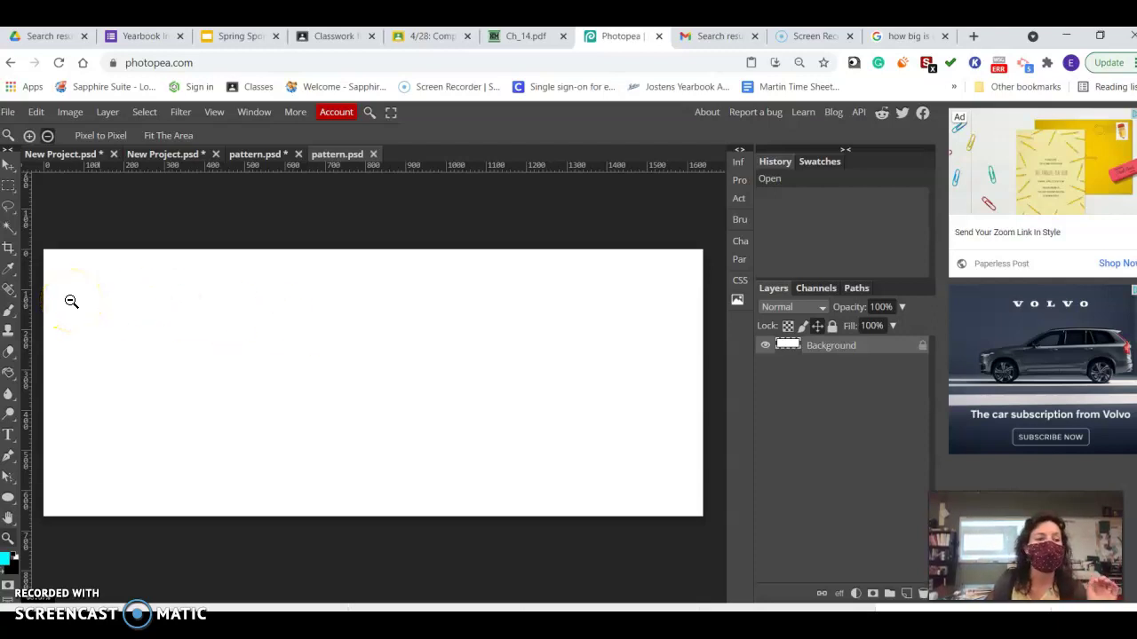
{"action": "left_click", "coordinate": [10, 375]}
{"action": "left_click", "coordinate": [448, 393]}
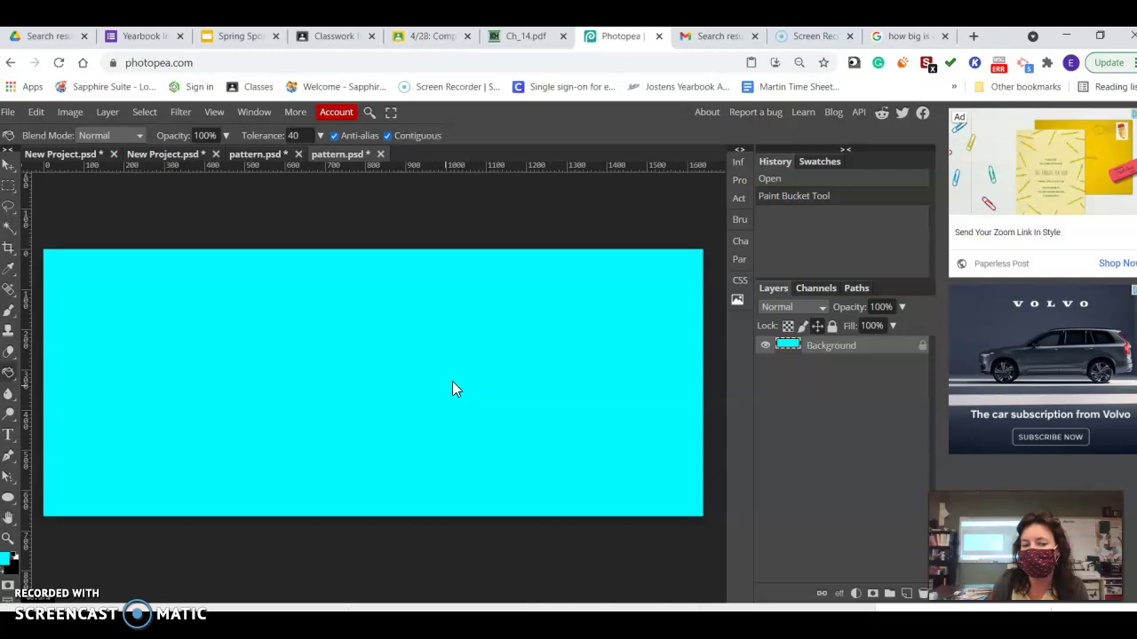
Apply a Pattern Overlay to the Background layer using the newly defined red-dot pattern with the smaller dots
{"action": "double_click", "coordinate": [858, 354]}
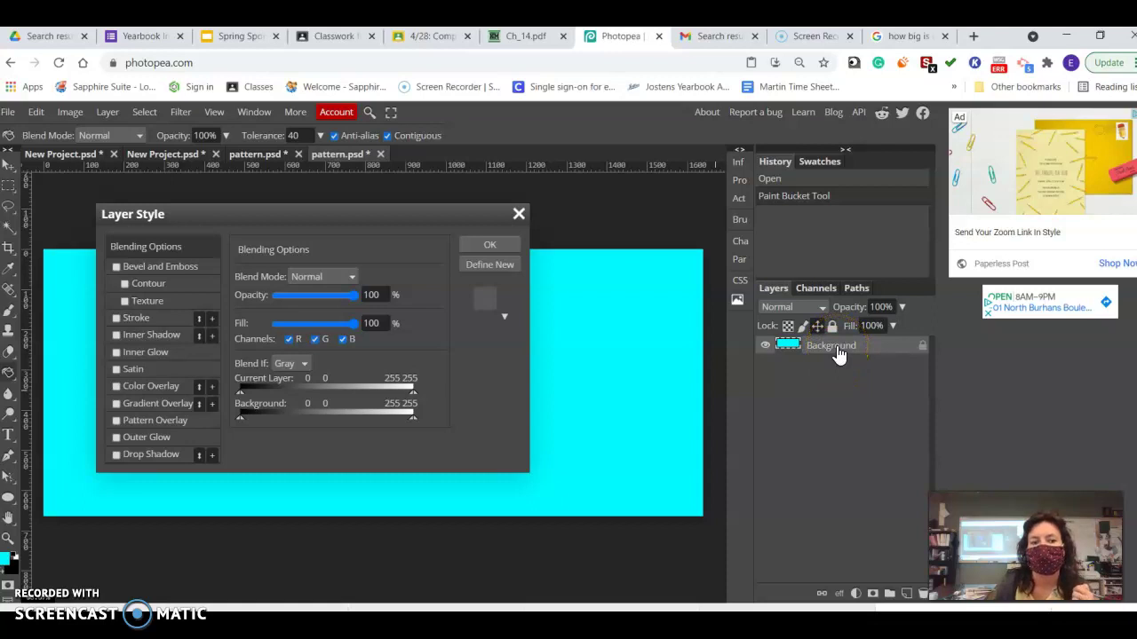
{"action": "left_click", "coordinate": [115, 420]}
{"action": "left_click", "coordinate": [138, 420]}
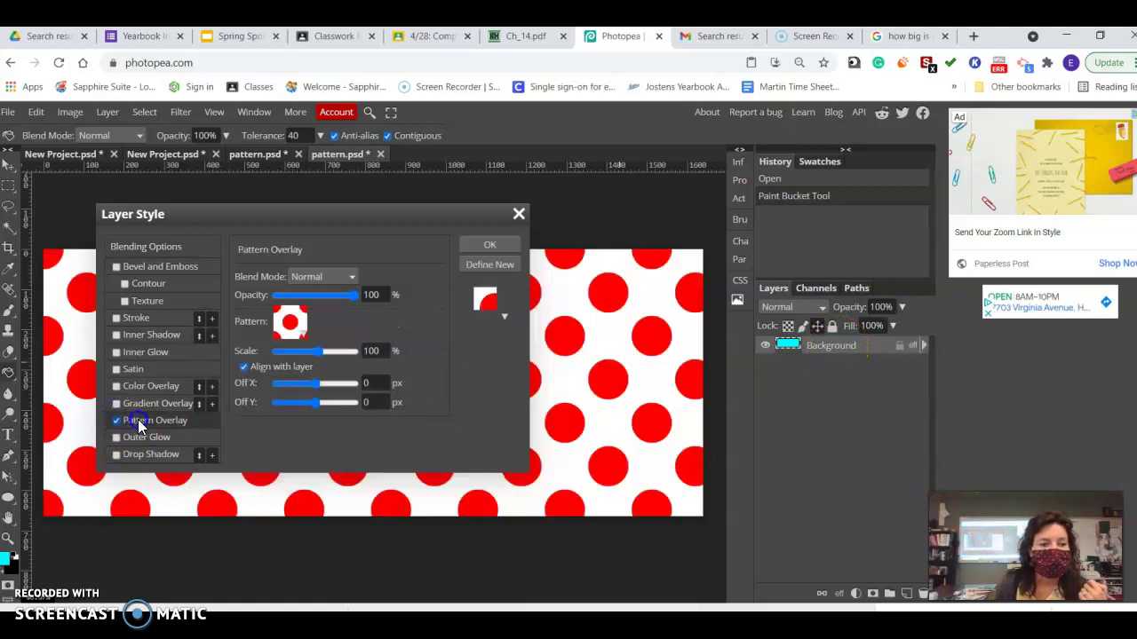
{"action": "left_click", "coordinate": [288, 322]}
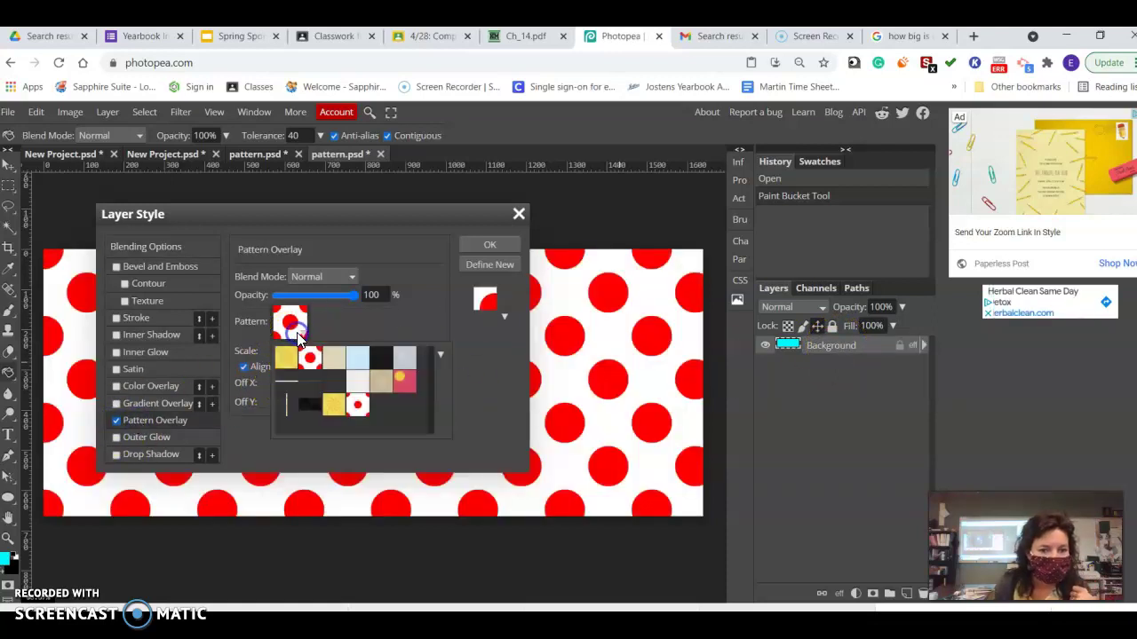
{"action": "left_click", "coordinate": [359, 407]}
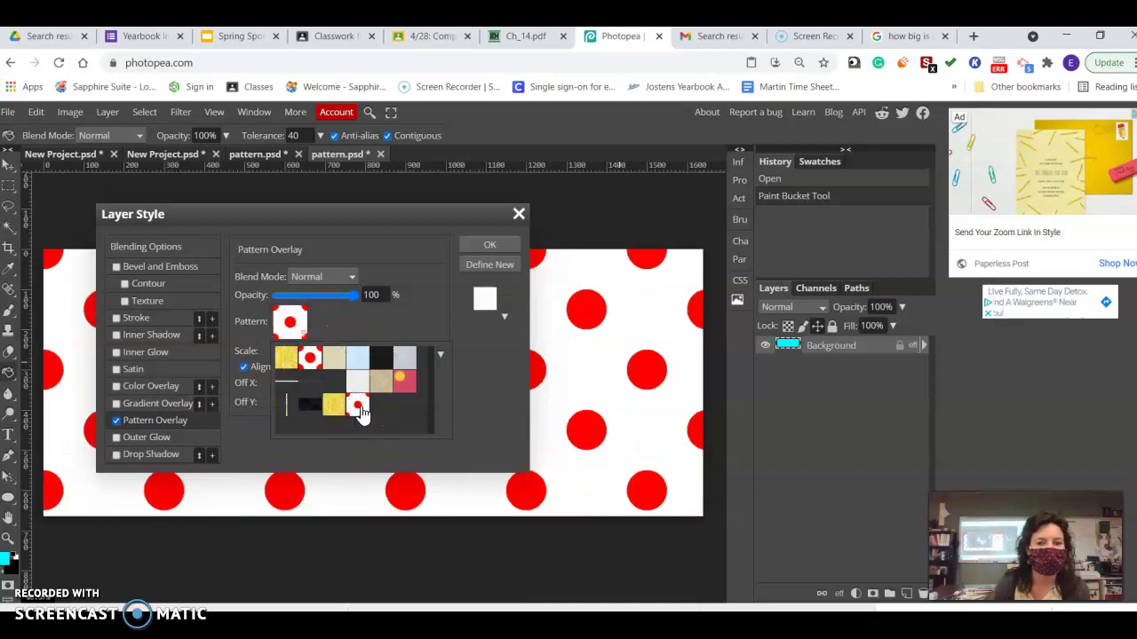
{"action": "left_click", "coordinate": [356, 408]}
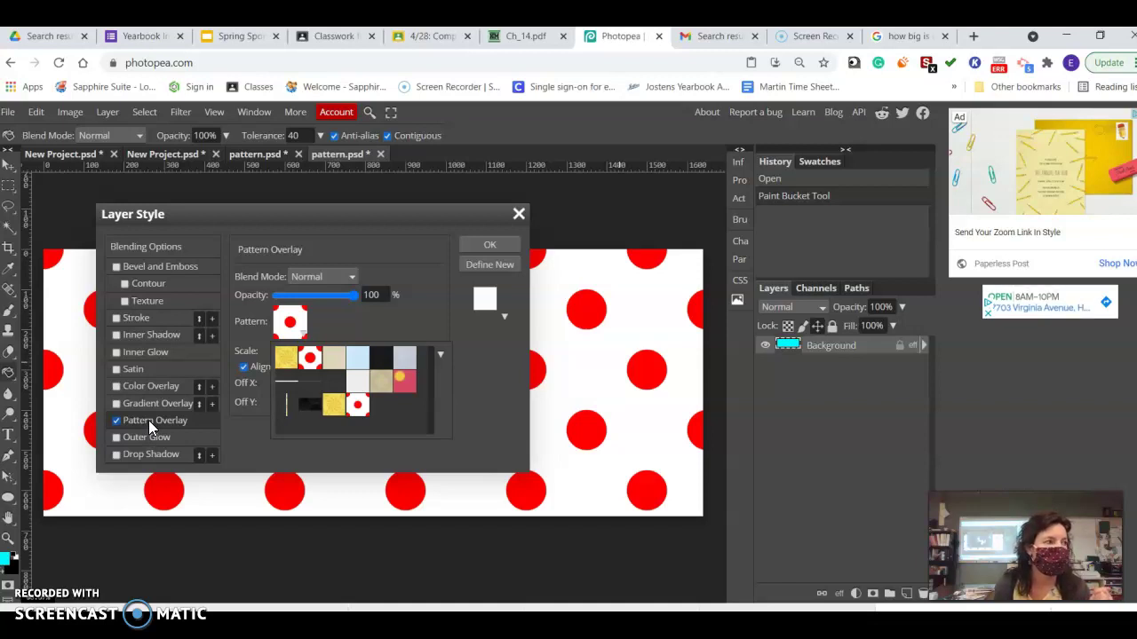
{"action": "left_click", "coordinate": [490, 247]}
{"action": "left_click", "coordinate": [491, 246]}
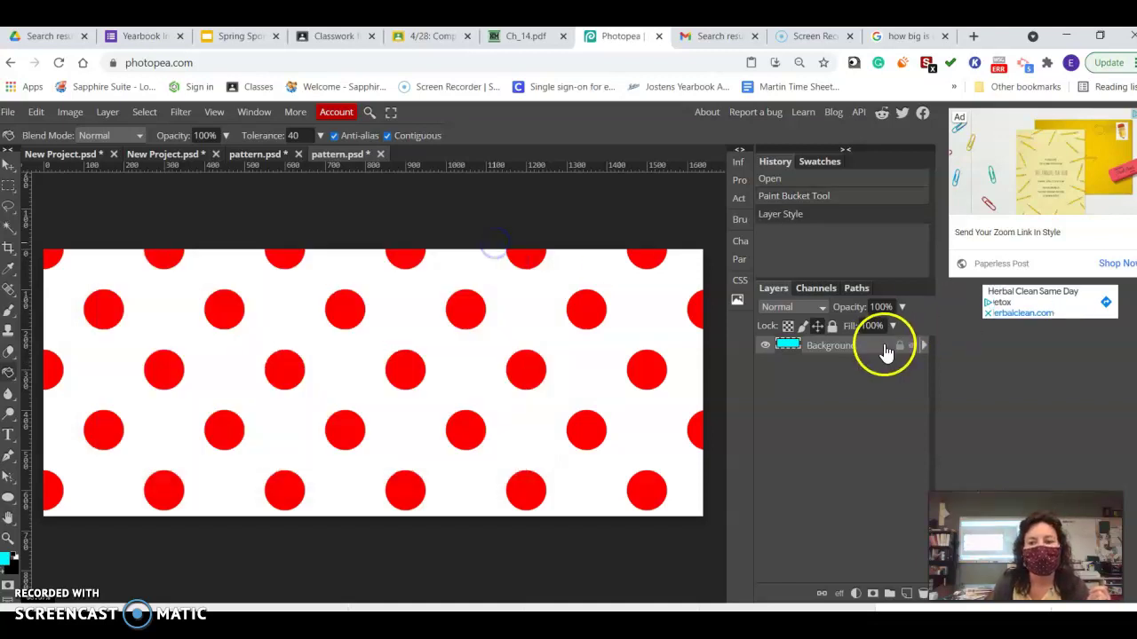
Reopen the Background layer's Pattern Overlay settings and examine the list of available patterns
{"action": "double_click", "coordinate": [885, 349]}
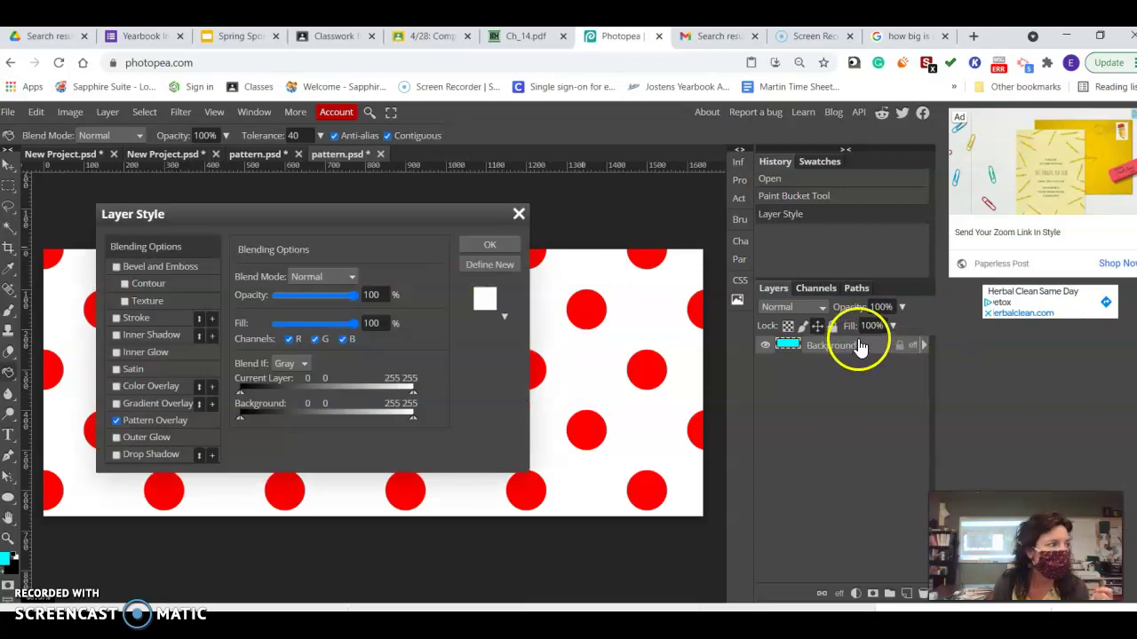
{"action": "left_click", "coordinate": [144, 423]}
{"action": "left_click", "coordinate": [289, 323]}
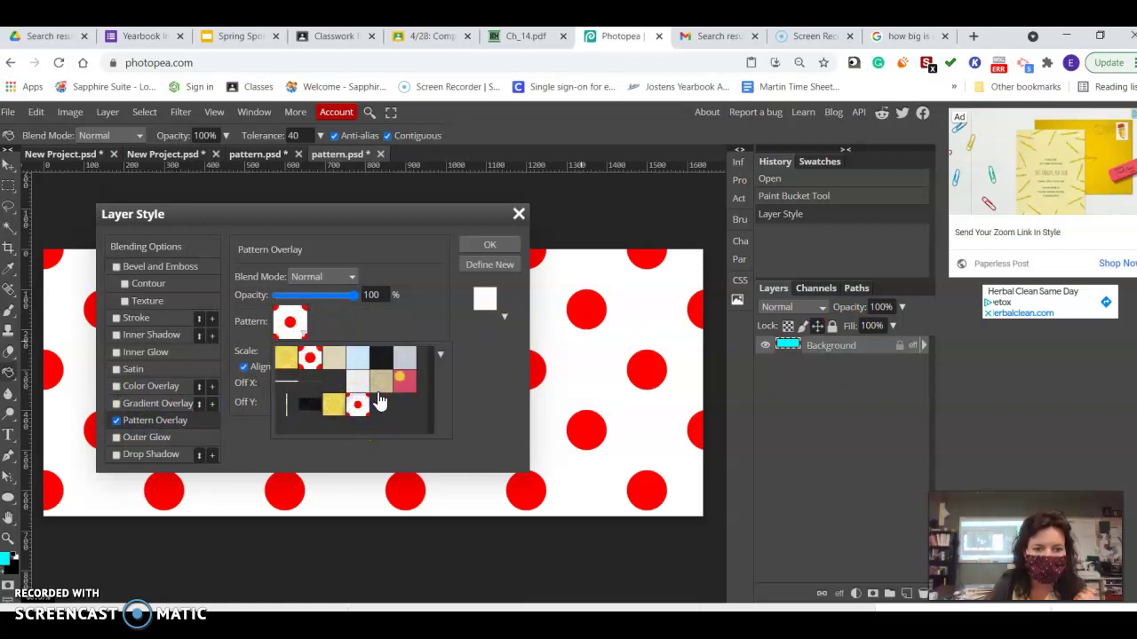
{"action": "left_click", "coordinate": [484, 242]}
{"action": "left_click", "coordinate": [486, 244]}
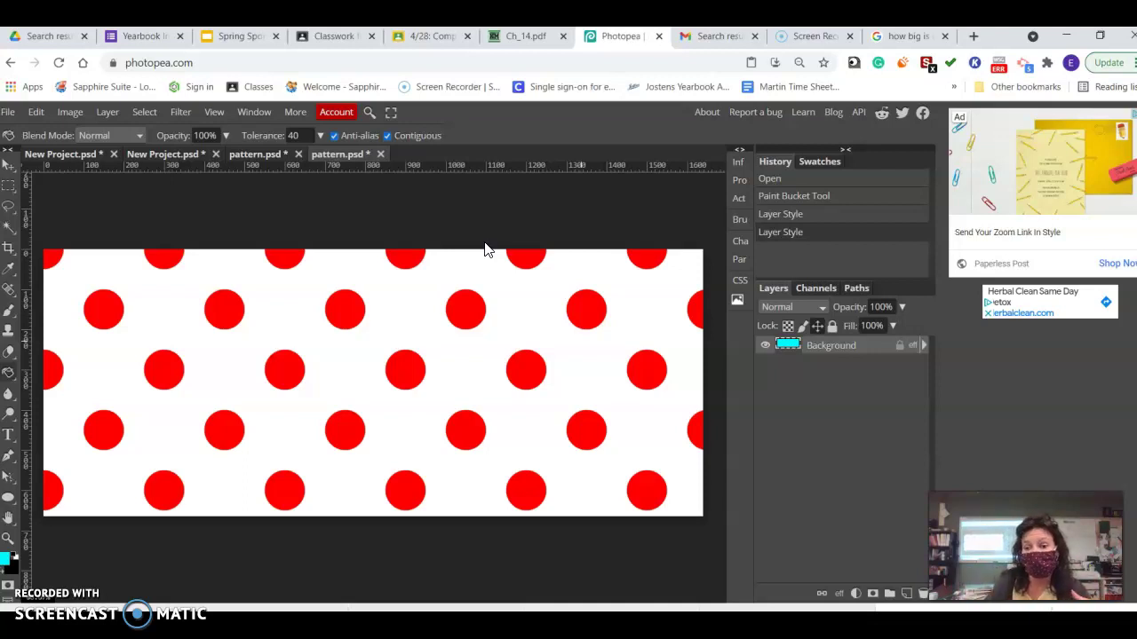
Create a new project named pattern2, 300 by 300 px at 72 DPI with a white background
{"action": "left_click", "coordinate": [8, 113]}
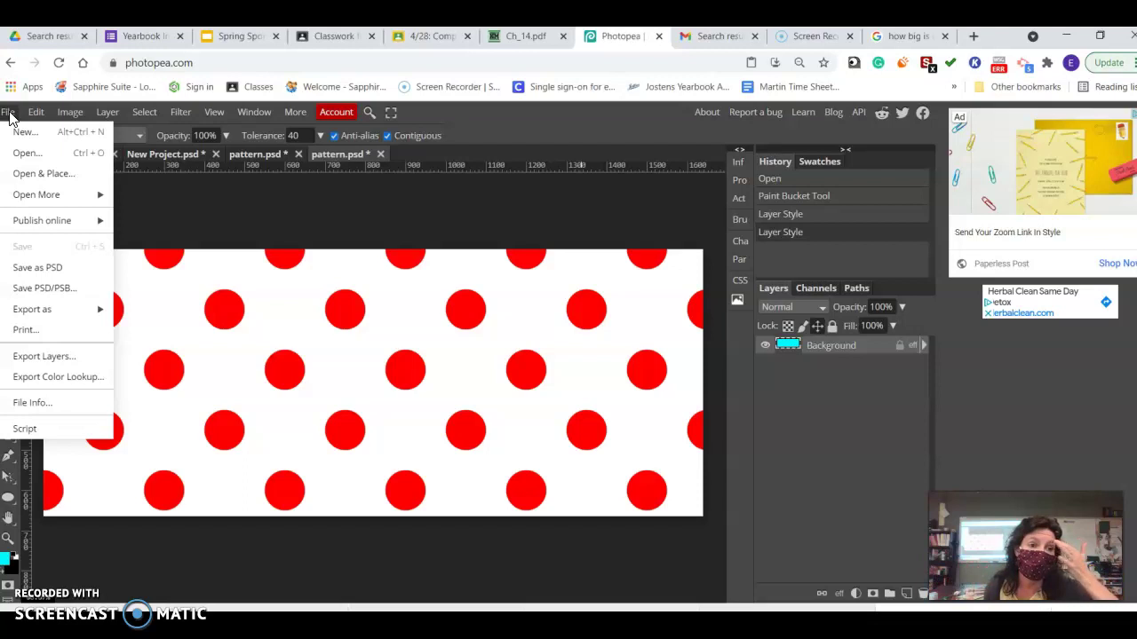
{"action": "left_click", "coordinate": [23, 132]}
{"action": "left_click", "coordinate": [105, 184]}
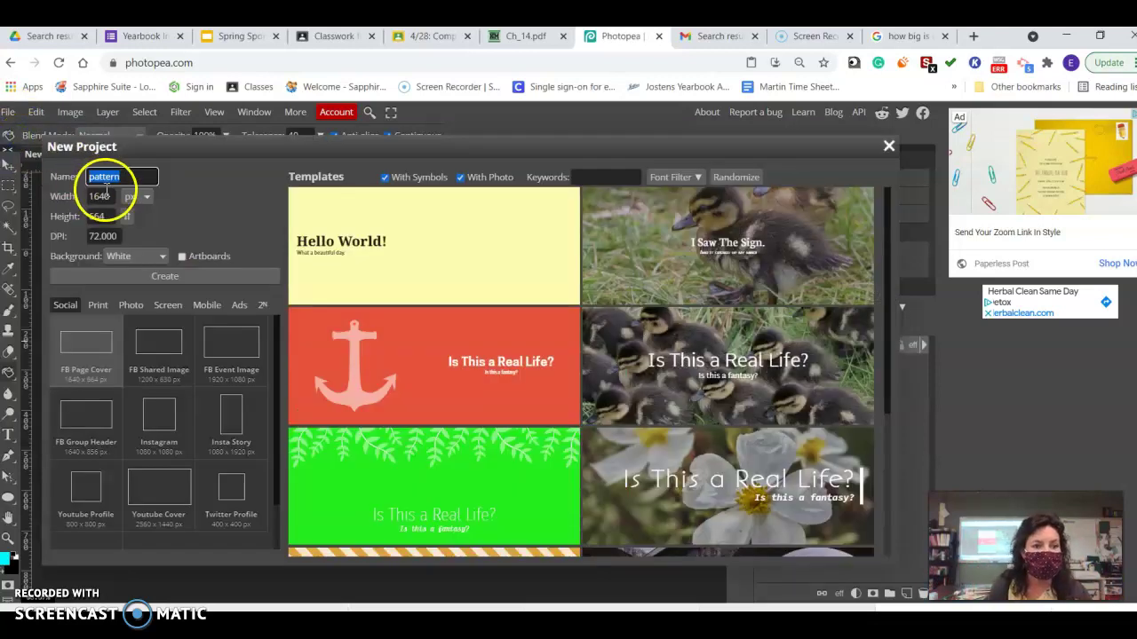
{"action": "left_click", "coordinate": [129, 175]}
{"action": "type", "text": "2"}
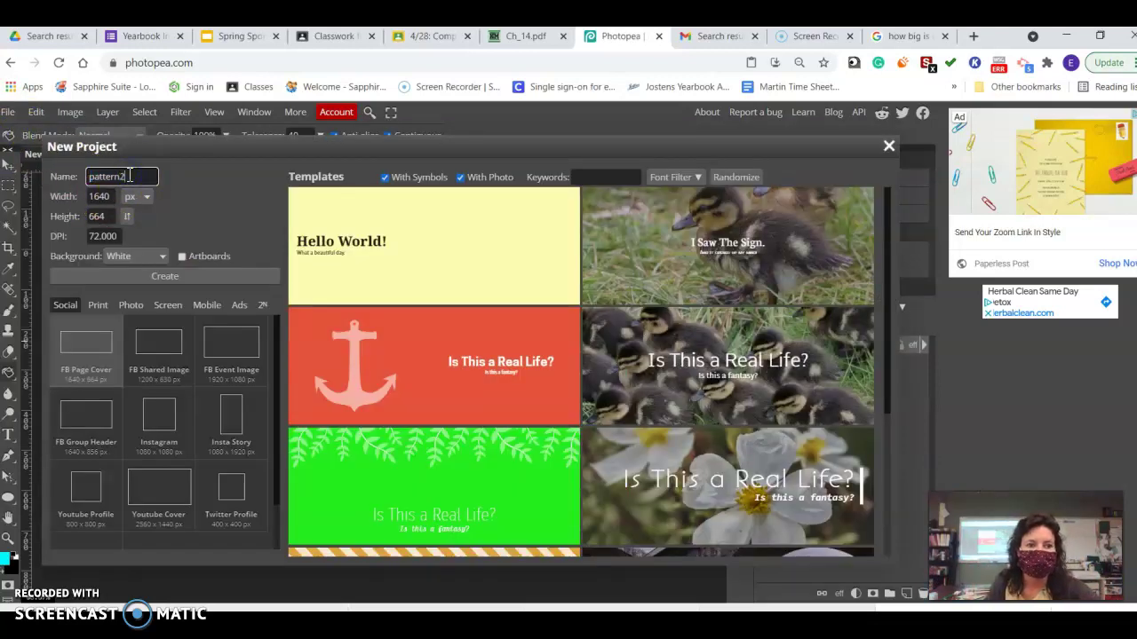
{"action": "key", "text": "Tab"}
{"action": "type", "text": "300"}
{"action": "left_click_drag", "start_coordinate": [109, 217], "coordinate": [68, 218]}
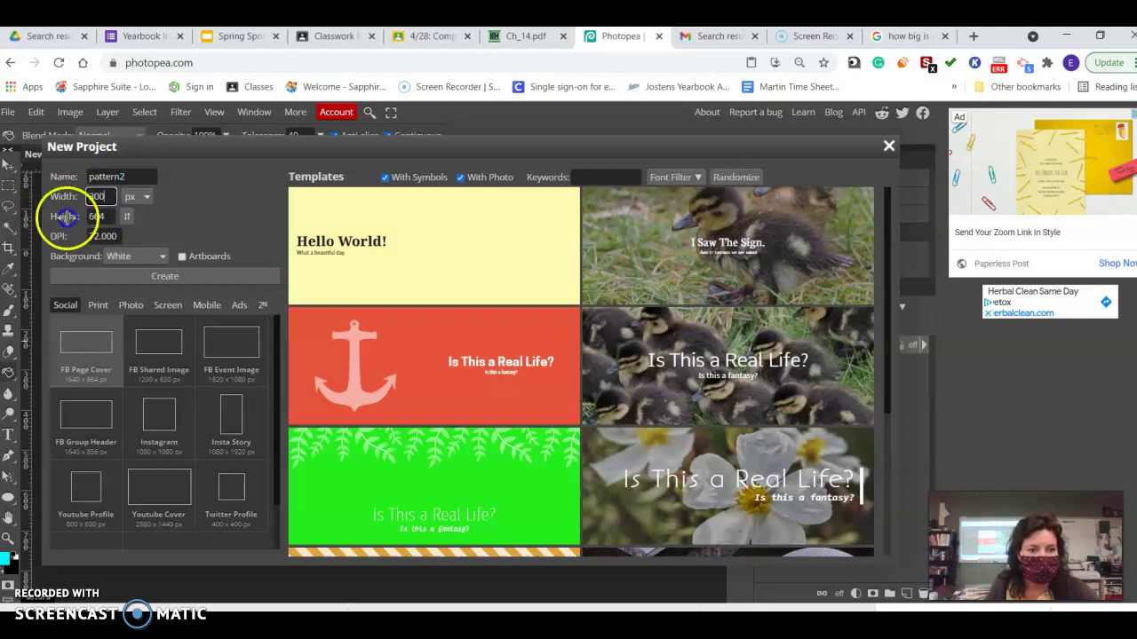
{"action": "type", "text": "300"}
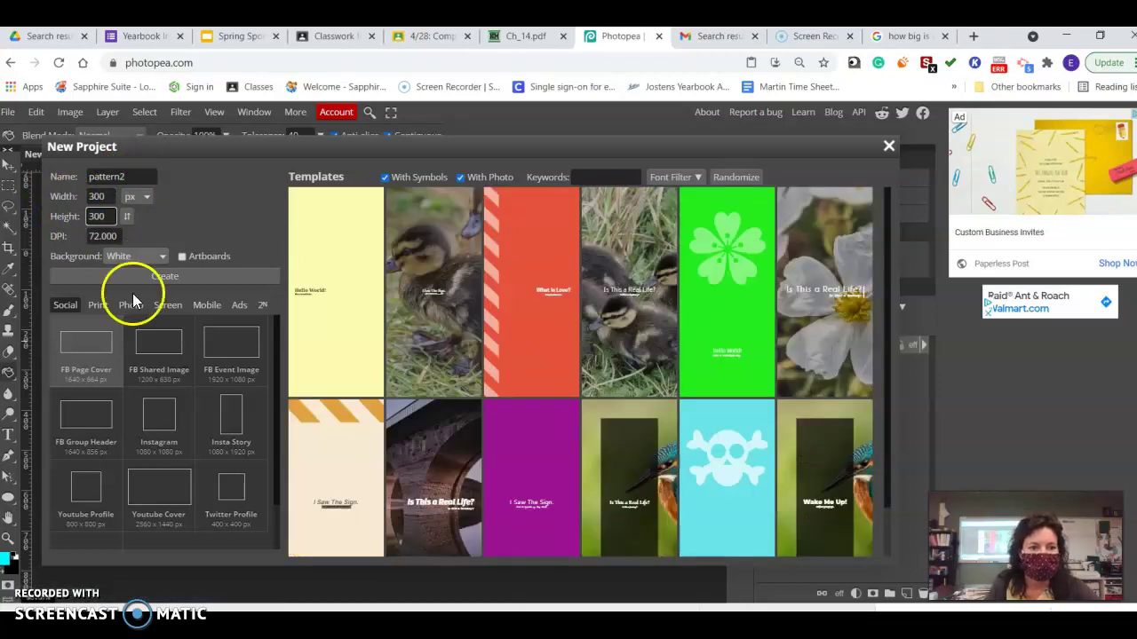
{"action": "left_click", "coordinate": [135, 279]}
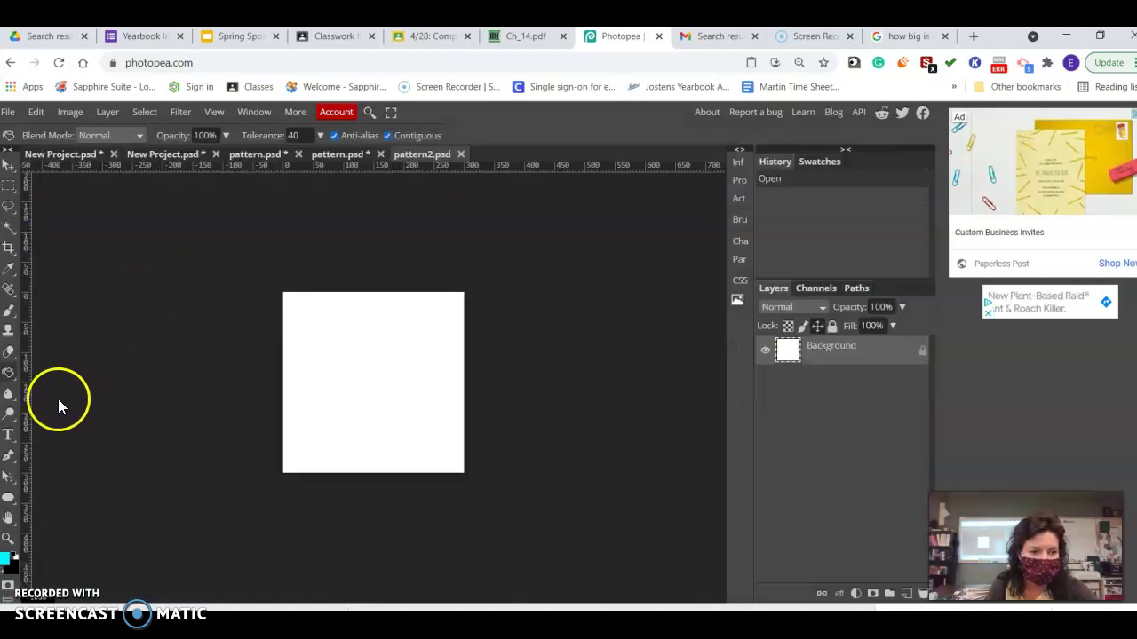
Draw a red umbrella from the built-in shapes with the Custom Shape tool near the middle of the white canvas
{"action": "left_click", "coordinate": [9, 434]}
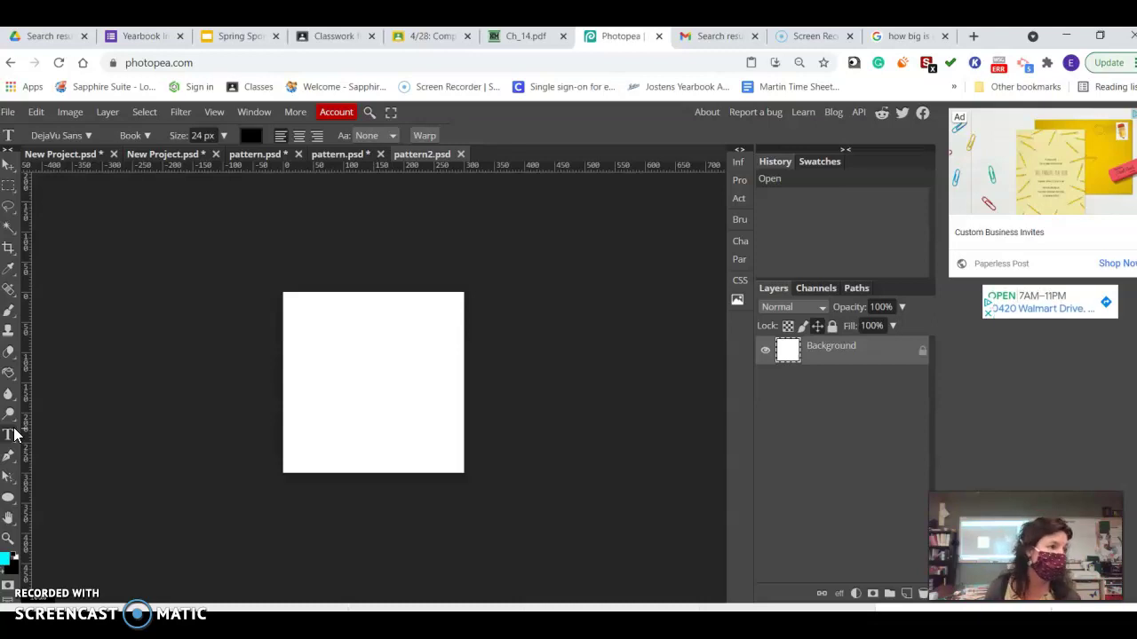
{"action": "left_click", "coordinate": [13, 445]}
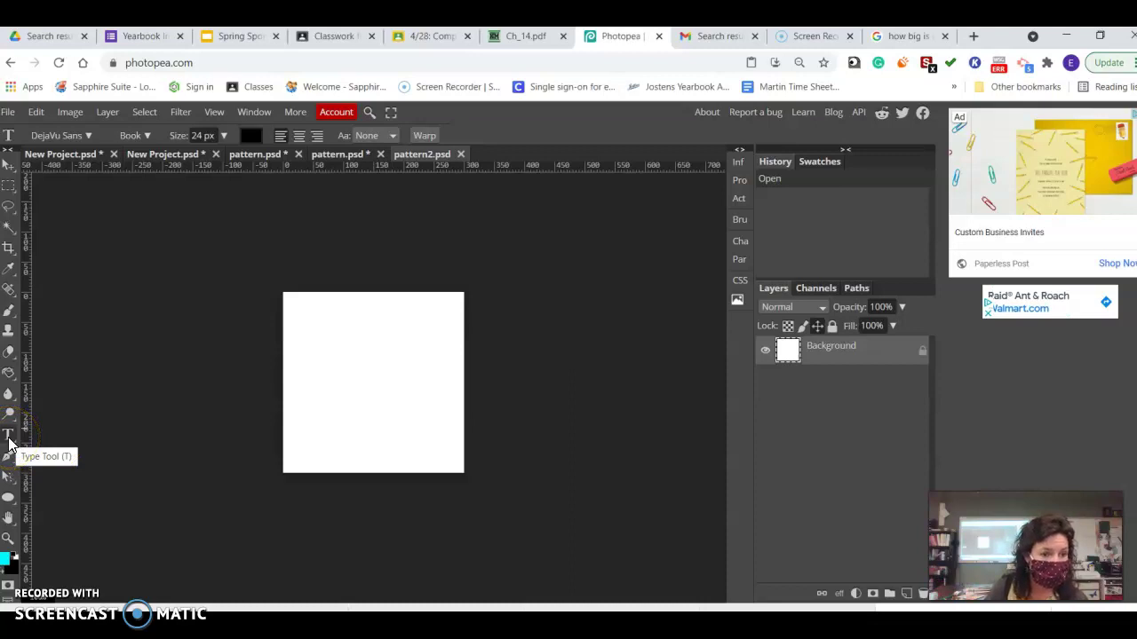
{"action": "left_click_drag", "start_coordinate": [8, 499], "coordinate": [55, 581]}
{"action": "left_click", "coordinate": [404, 317]}
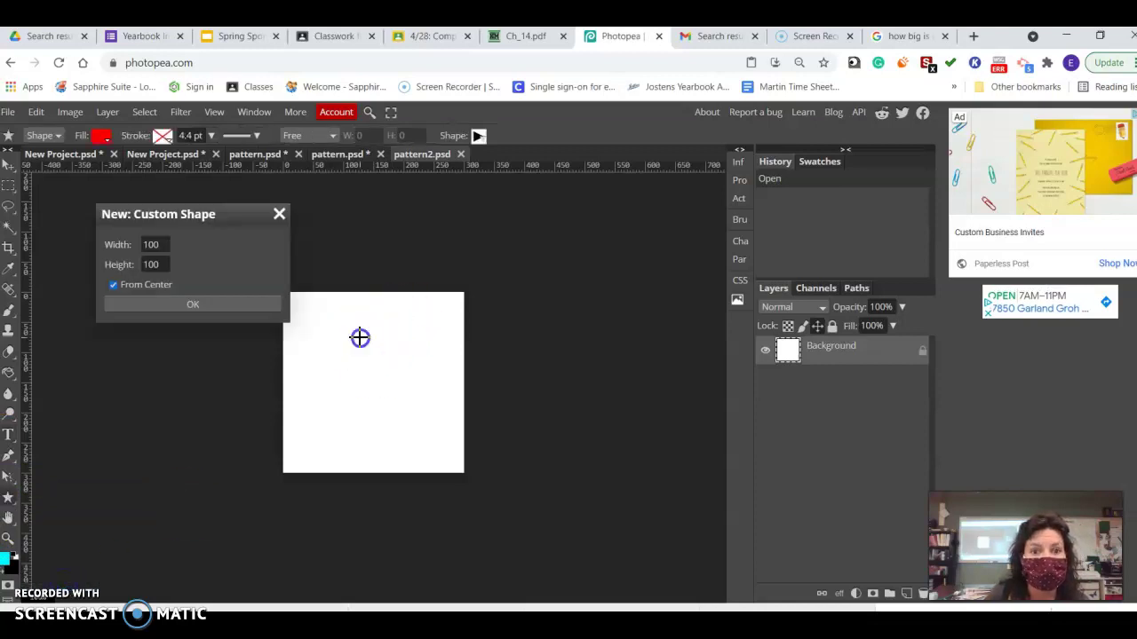
{"action": "left_click", "coordinate": [278, 218]}
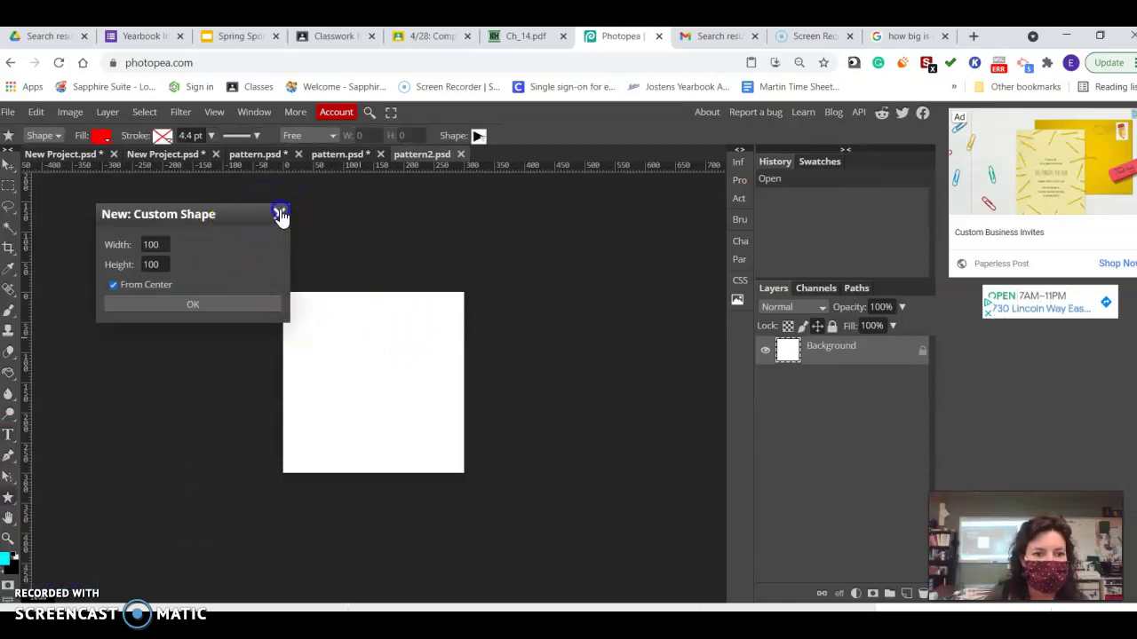
{"action": "left_click", "coordinate": [478, 136]}
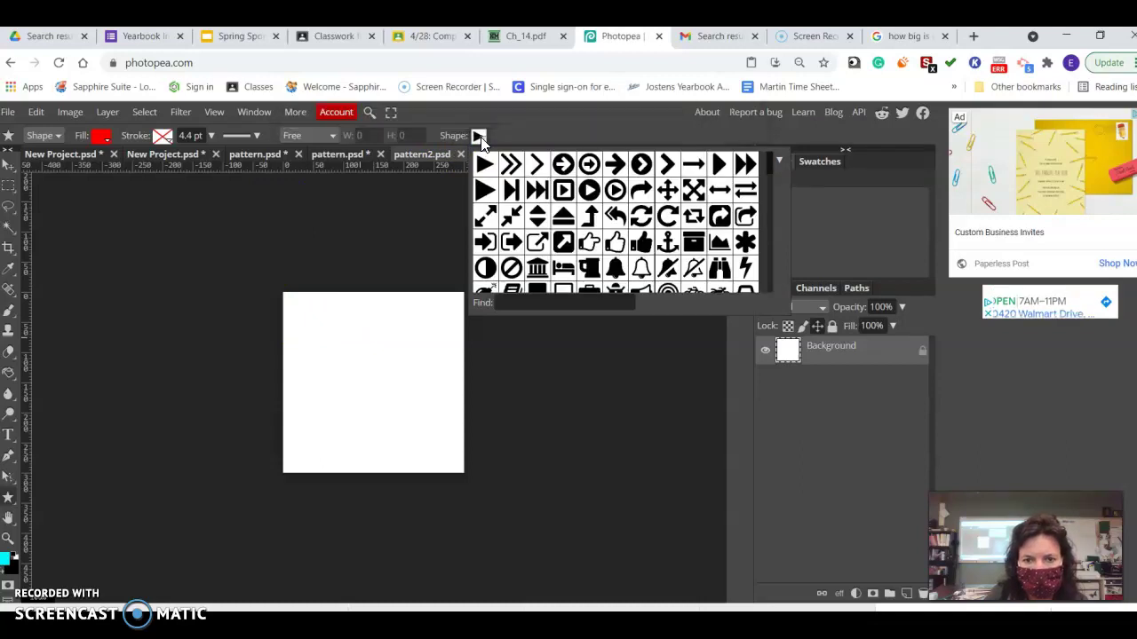
{"action": "scroll", "coordinate": [628, 216], "scroll_direction": "down", "scroll_amount": 1}
{"action": "scroll", "coordinate": [628, 216], "scroll_direction": "down", "scroll_amount": 3}
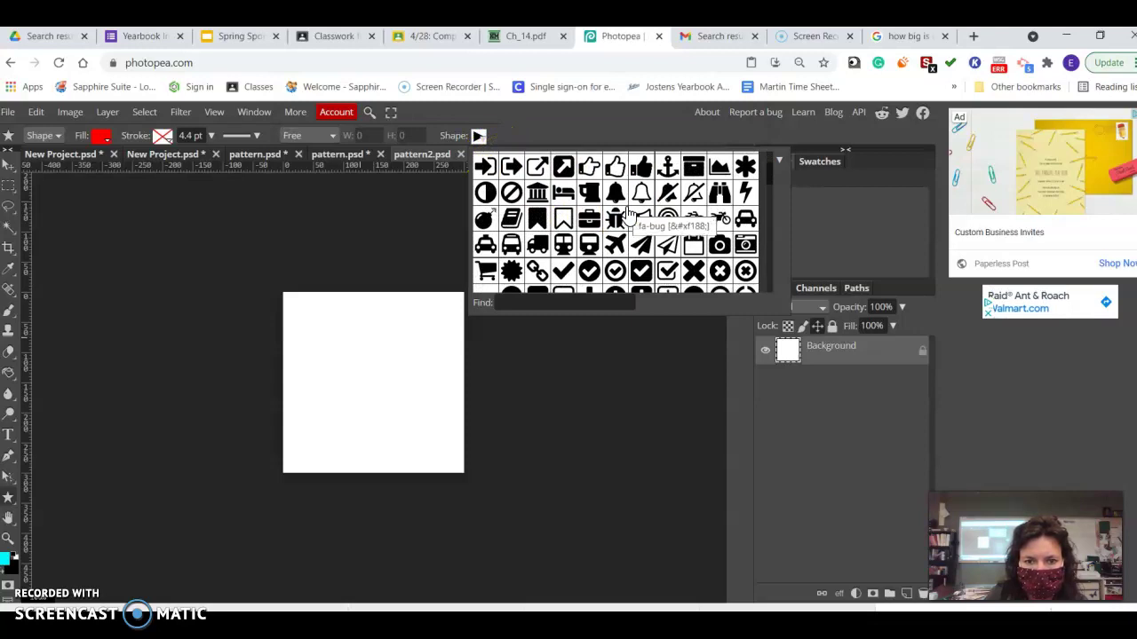
{"action": "scroll", "coordinate": [628, 216], "scroll_direction": "down", "scroll_amount": 3}
{"action": "scroll", "coordinate": [628, 215], "scroll_direction": "down", "scroll_amount": 8}
{"action": "scroll", "coordinate": [628, 214], "scroll_direction": "down", "scroll_amount": 4}
{"action": "scroll", "coordinate": [628, 214], "scroll_direction": "up", "scroll_amount": 7}
{"action": "scroll", "coordinate": [628, 214], "scroll_direction": "down", "scroll_amount": 10}
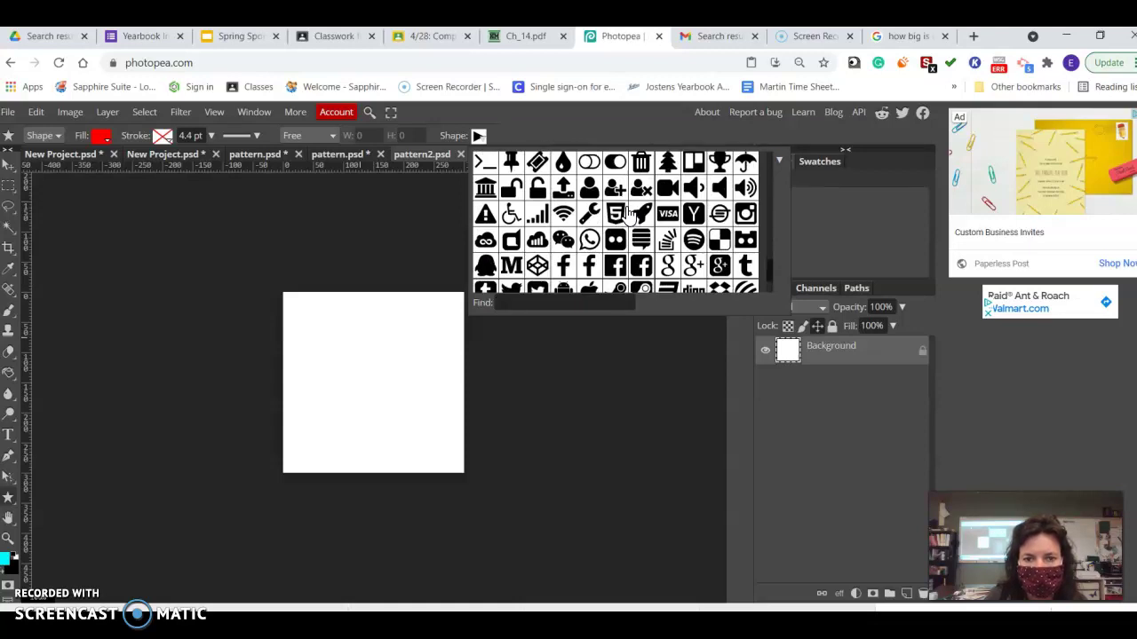
{"action": "scroll", "coordinate": [628, 214], "scroll_direction": "down", "scroll_amount": 3}
{"action": "scroll", "coordinate": [628, 214], "scroll_direction": "up", "scroll_amount": 10}
{"action": "scroll", "coordinate": [628, 214], "scroll_direction": "down", "scroll_amount": 10}
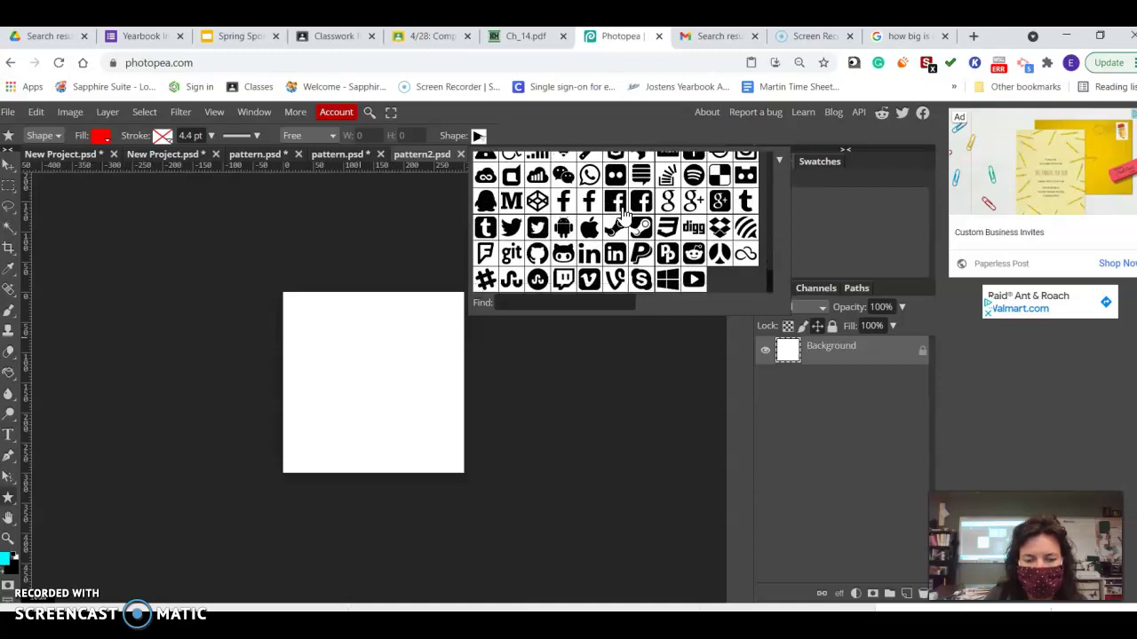
{"action": "scroll", "coordinate": [577, 248], "scroll_direction": "up", "scroll_amount": 10}
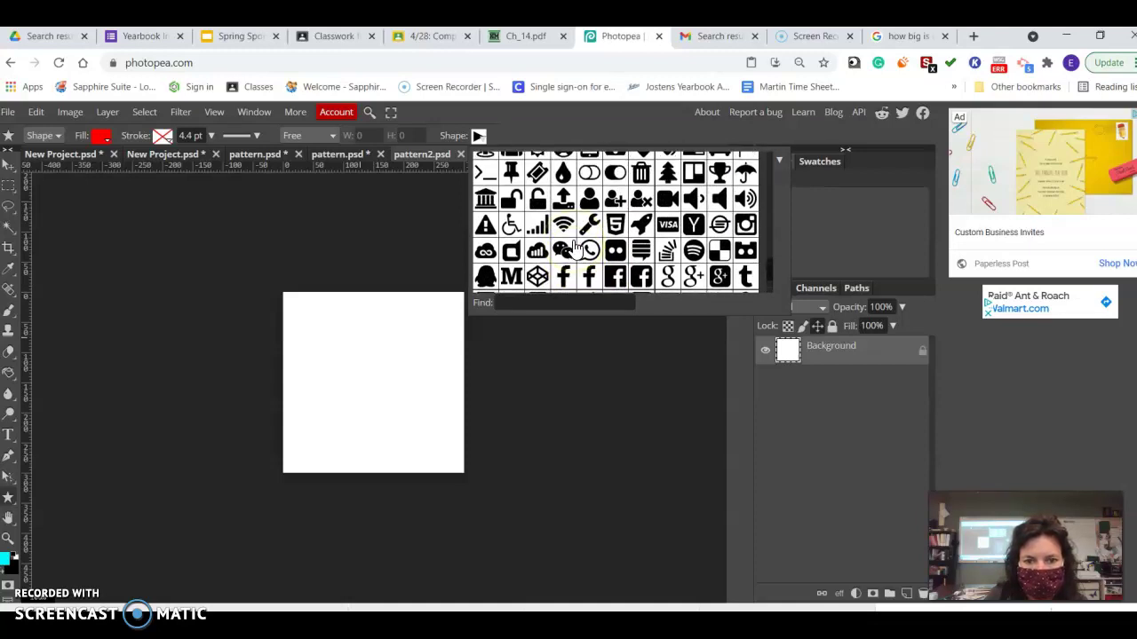
{"action": "scroll", "coordinate": [628, 241], "scroll_direction": "down", "scroll_amount": 3}
{"action": "left_click", "coordinate": [735, 199]}
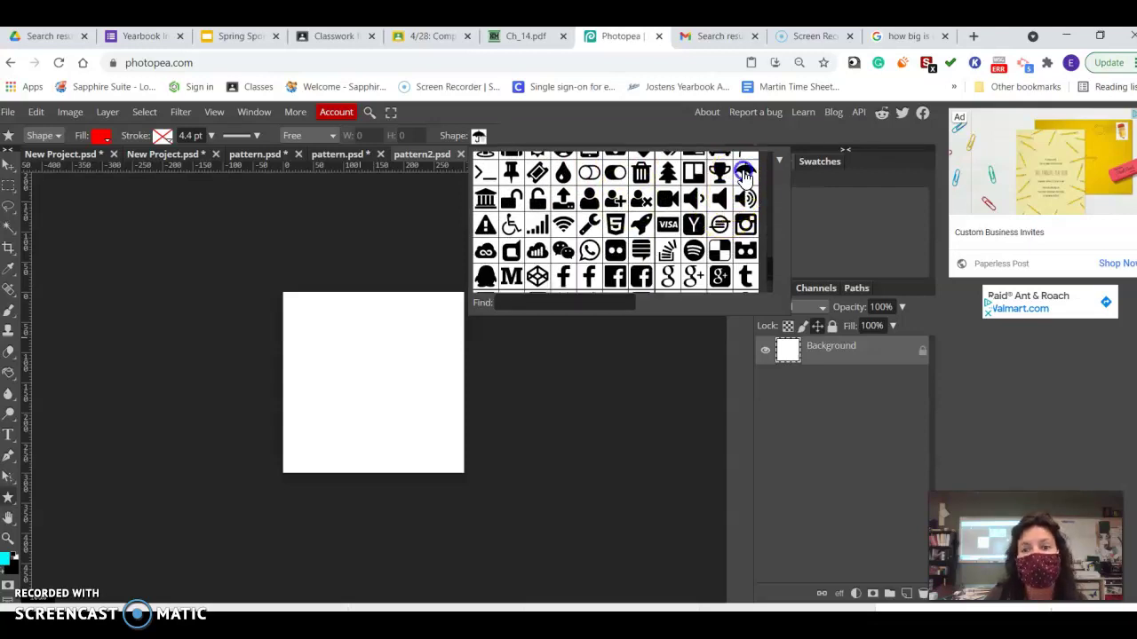
{"action": "left_click_drag", "start_coordinate": [337, 338], "coordinate": [437, 452]}
Add the surname as black 24 px DejaVu Sans text on the umbrella and move it slightly up
{"action": "left_click", "coordinate": [9, 434]}
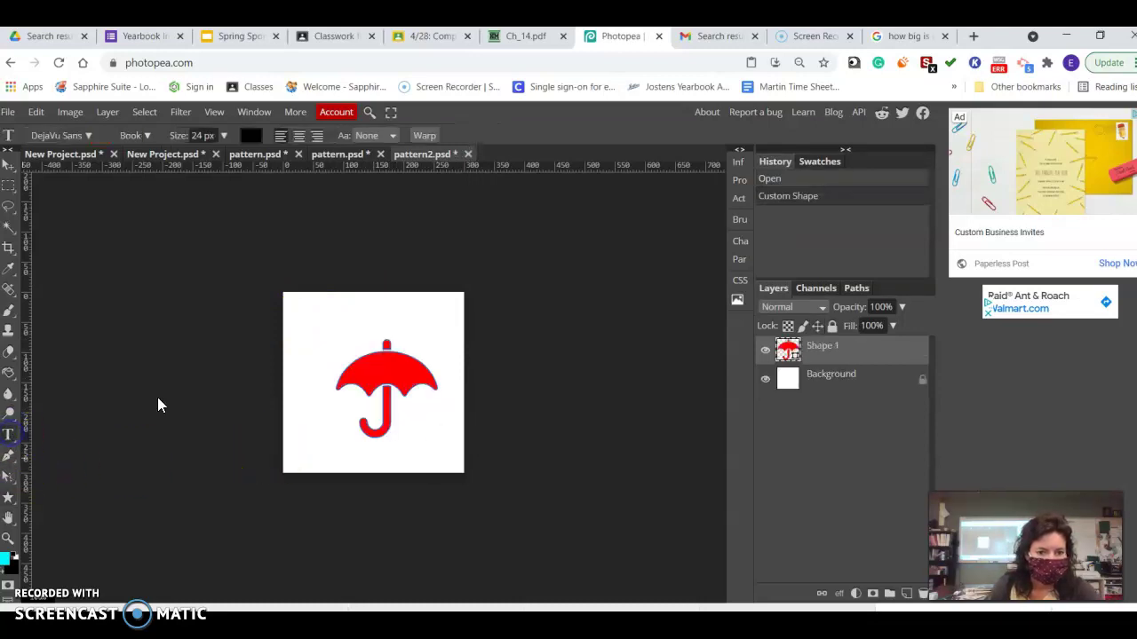
{"action": "left_click", "coordinate": [369, 372]}
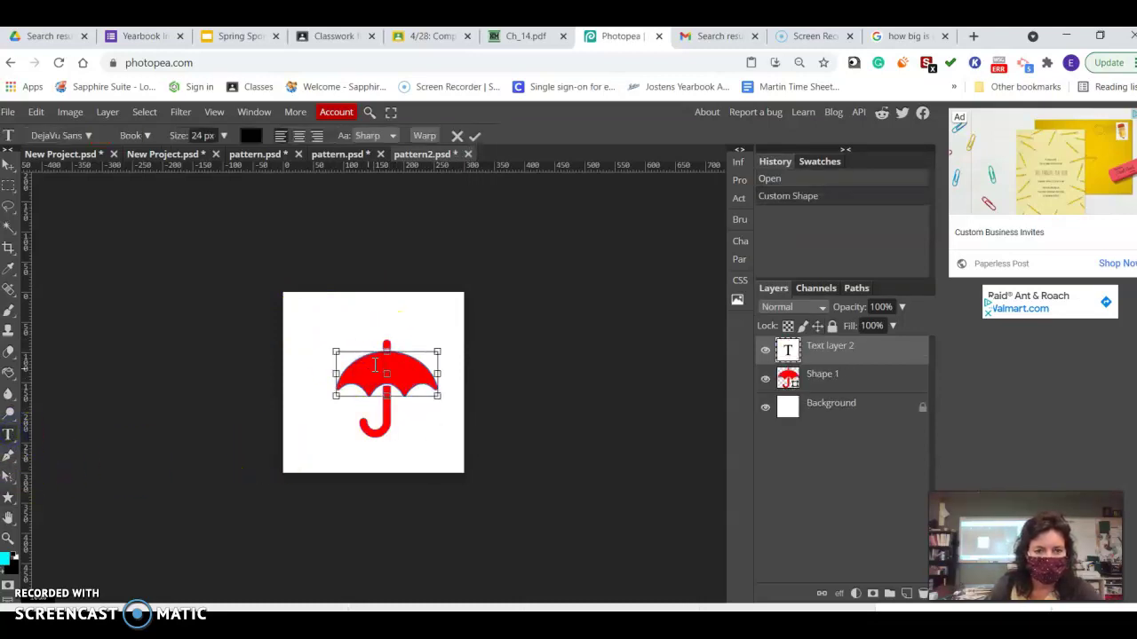
{"action": "left_click", "coordinate": [9, 434]}
{"action": "left_click", "coordinate": [364, 369]}
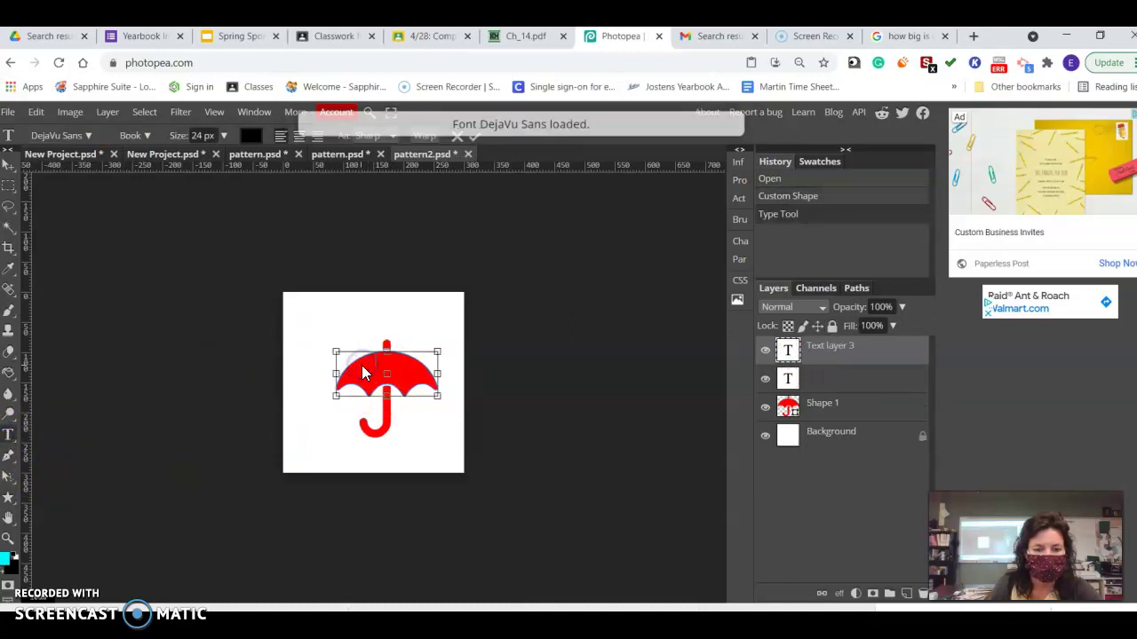
{"action": "type", "text": "Martin"}
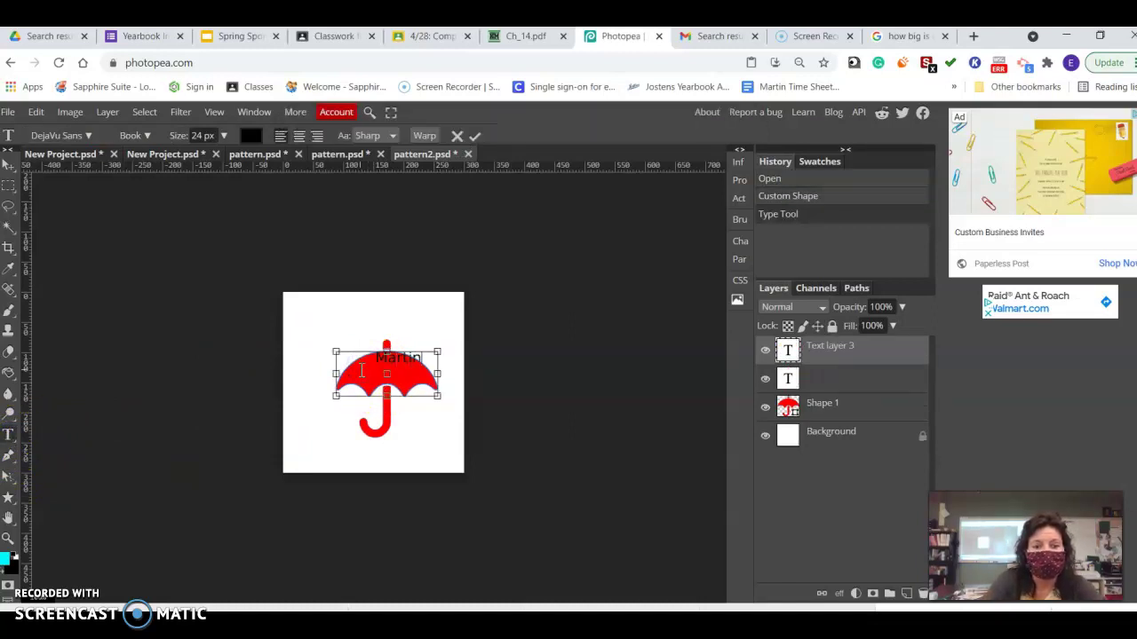
{"action": "left_click", "coordinate": [8, 165]}
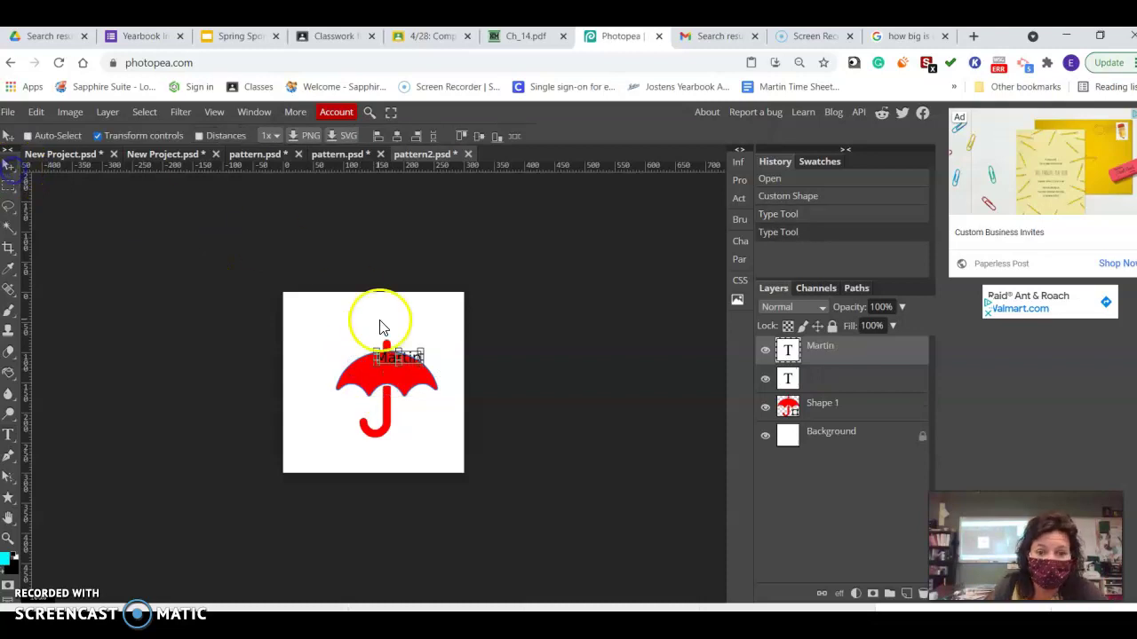
{"action": "mouse_move", "coordinate": [394, 364]}
{"action": "left_mouse_down"}
{"action": "mouse_move", "coordinate": [389, 380]}
{"action": "mouse_move", "coordinate": [391, 353]}
{"action": "left_mouse_up"}
{"action": "left_click", "coordinate": [408, 325]}
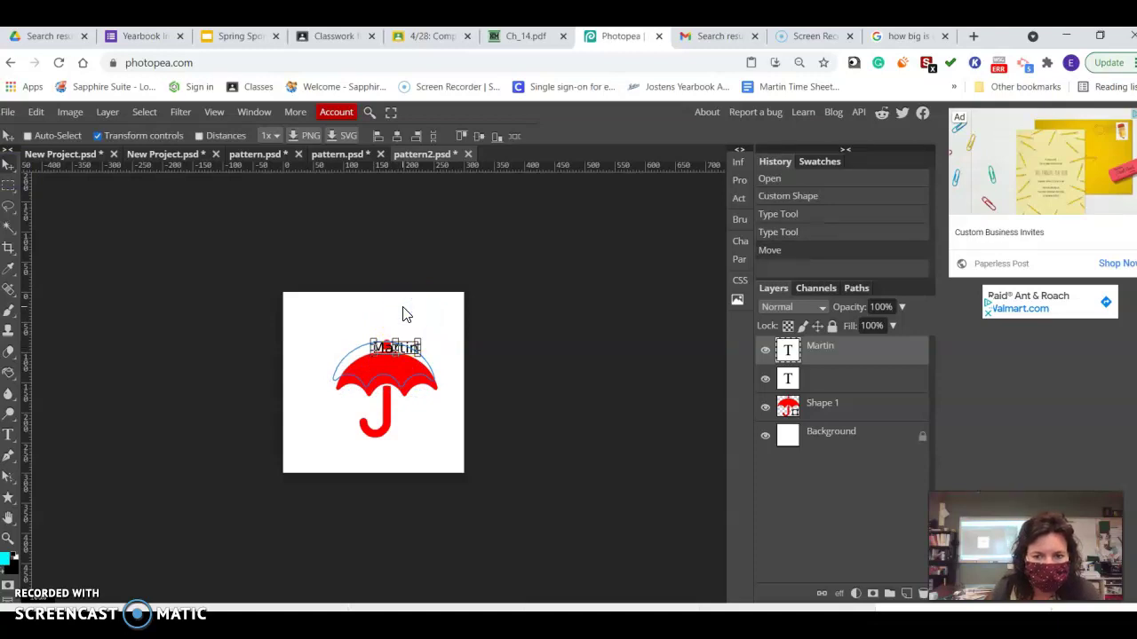
Delete the empty text layer between the name layer and the umbrella layer
{"action": "left_click", "coordinate": [824, 377]}
{"action": "left_click_drag", "start_coordinate": [819, 382], "coordinate": [924, 593]}
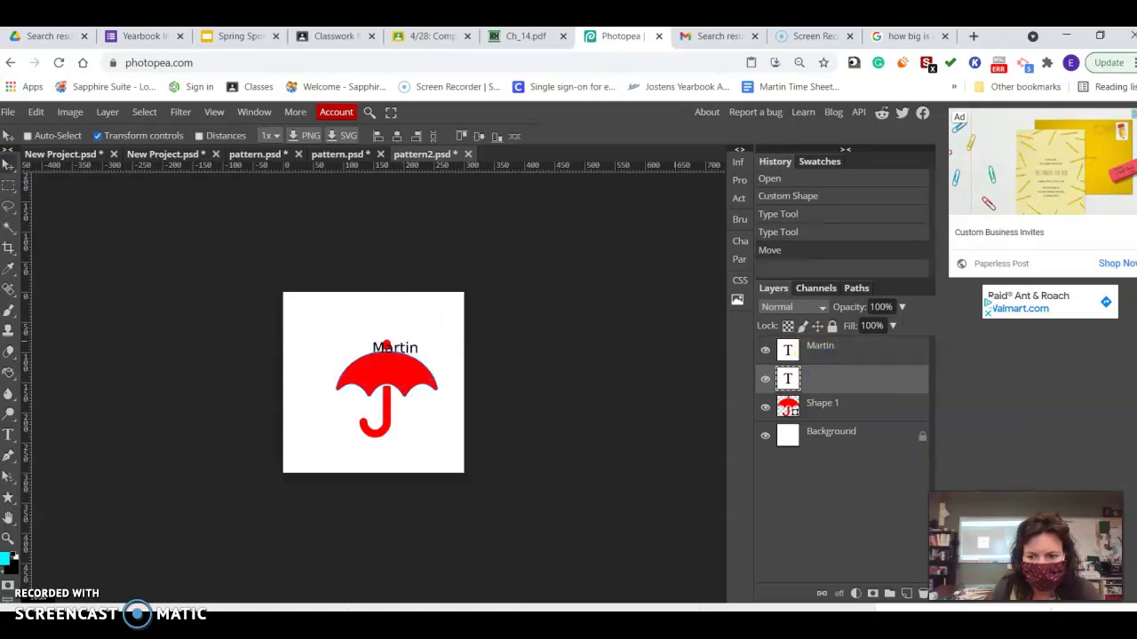
{"action": "left_click", "coordinate": [924, 594]}
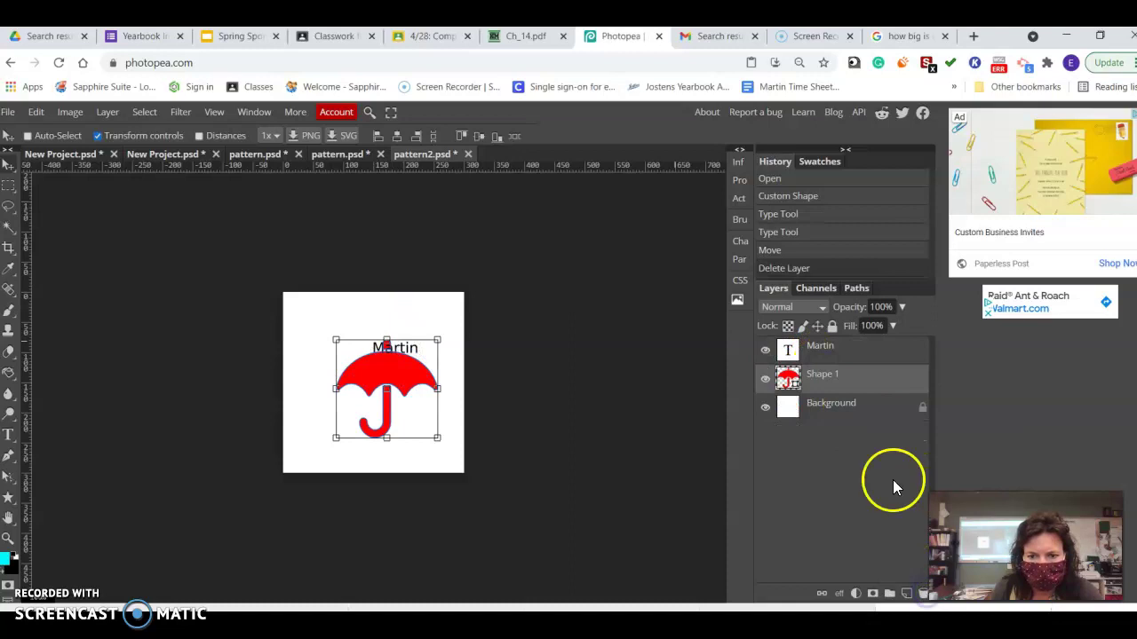
Nudge the name text down and left until it is centered on the umbrella's canopy, and deselect the path
{"action": "left_click", "coordinate": [822, 350]}
{"action": "key", "text": "Down"}
{"action": "key", "text": "Down"}
{"action": "key", "text": "Down"}
{"action": "key", "text": "Down"}
{"action": "key", "text": "Down"}
{"action": "key", "text": "Down"}
{"action": "key", "text": "Down"}
{"action": "key", "text": "Down"}
{"action": "key", "text": "Down"}
{"action": "key", "text": "Left"}
{"action": "key", "text": "Left"}
{"action": "key", "text": "Left"}
{"action": "key", "text": "Left"}
{"action": "key", "text": "Left"}
{"action": "key", "text": "Left"}
{"action": "key", "text": "Left"}
{"action": "key", "text": "Left"}
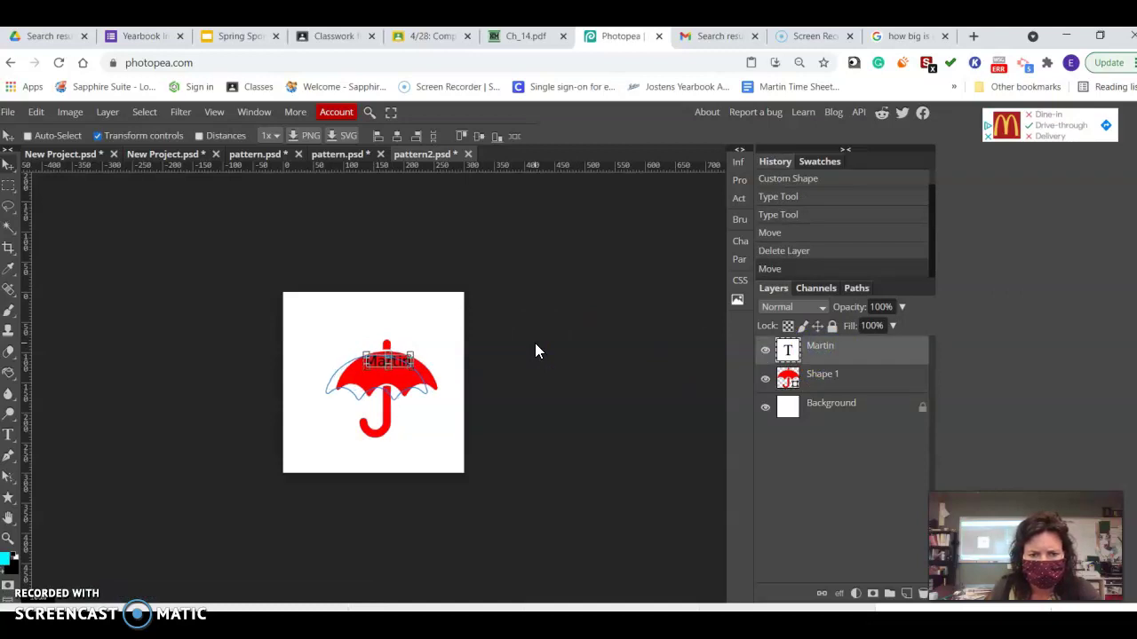
{"action": "key", "text": "Down"}
{"action": "key", "text": "Down"}
{"action": "key", "text": "Down"}
{"action": "key", "text": "Down"}
{"action": "key", "text": "Down"}
{"action": "key", "text": "Down"}
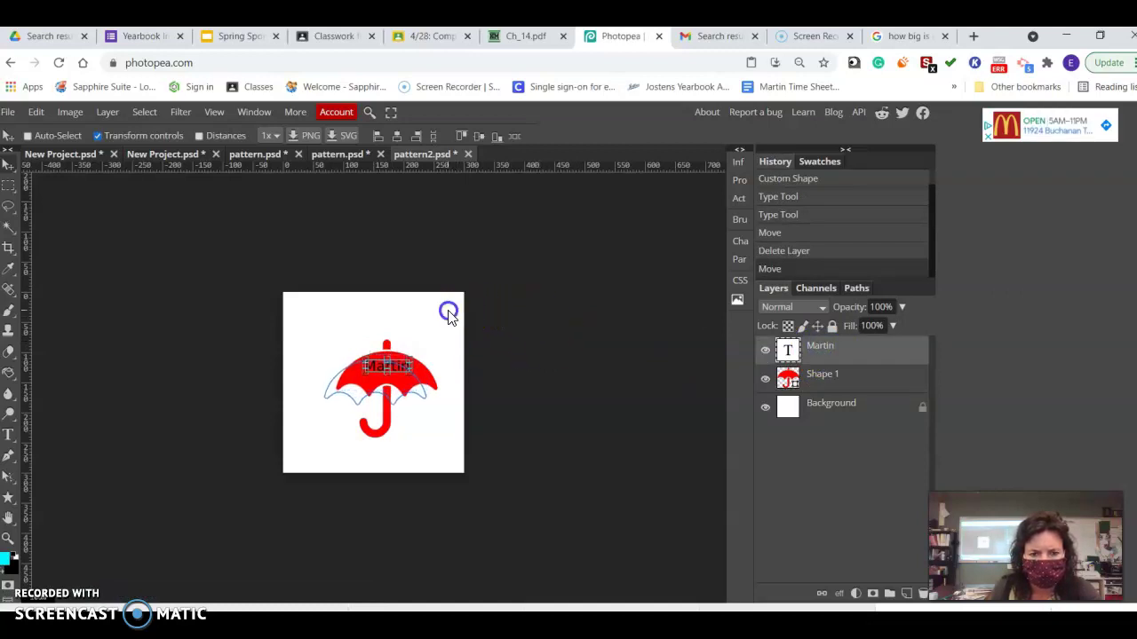
{"action": "left_click", "coordinate": [8, 186]}
{"action": "left_click", "coordinate": [320, 231]}
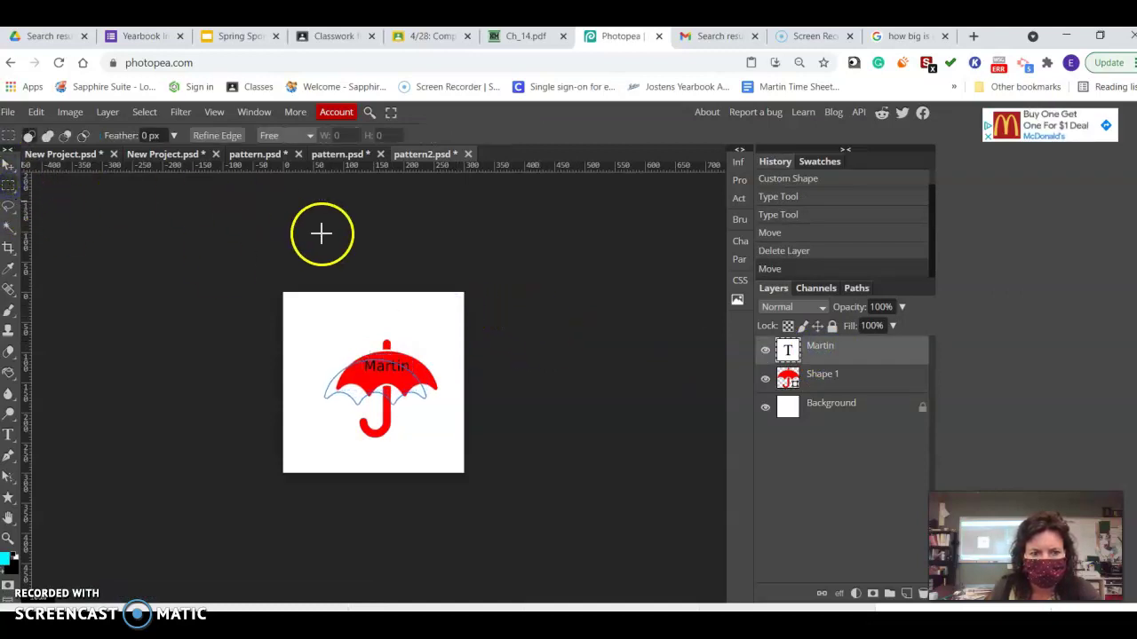
Change the umbrella shape's fill color to yellow
{"action": "left_click", "coordinate": [842, 383]}
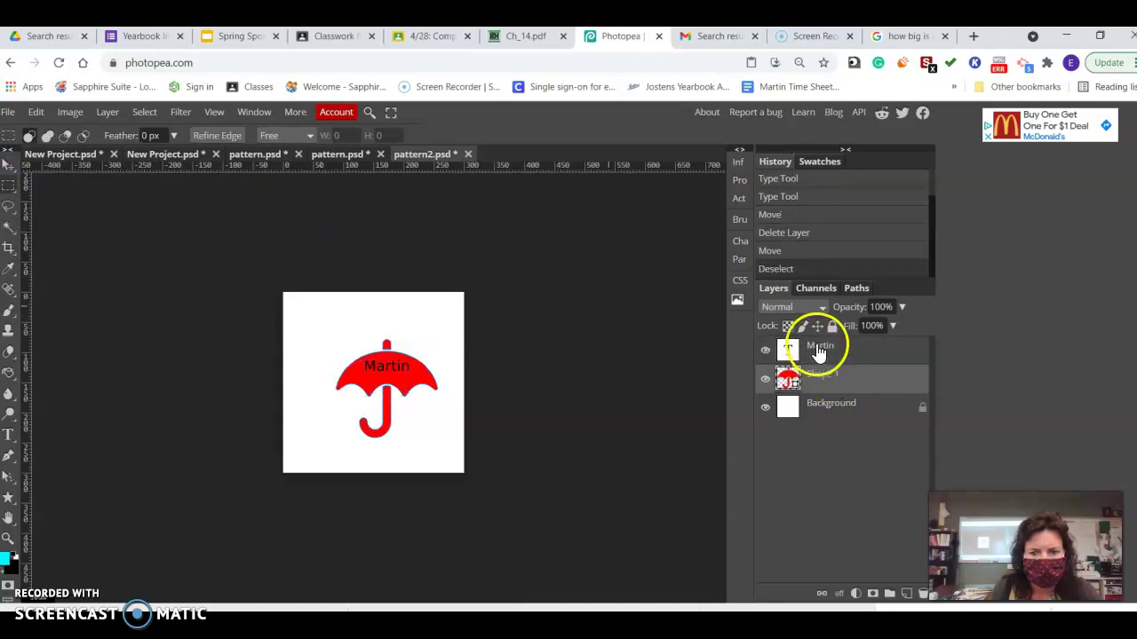
{"action": "left_click", "coordinate": [819, 351]}
{"action": "left_click", "coordinate": [797, 382]}
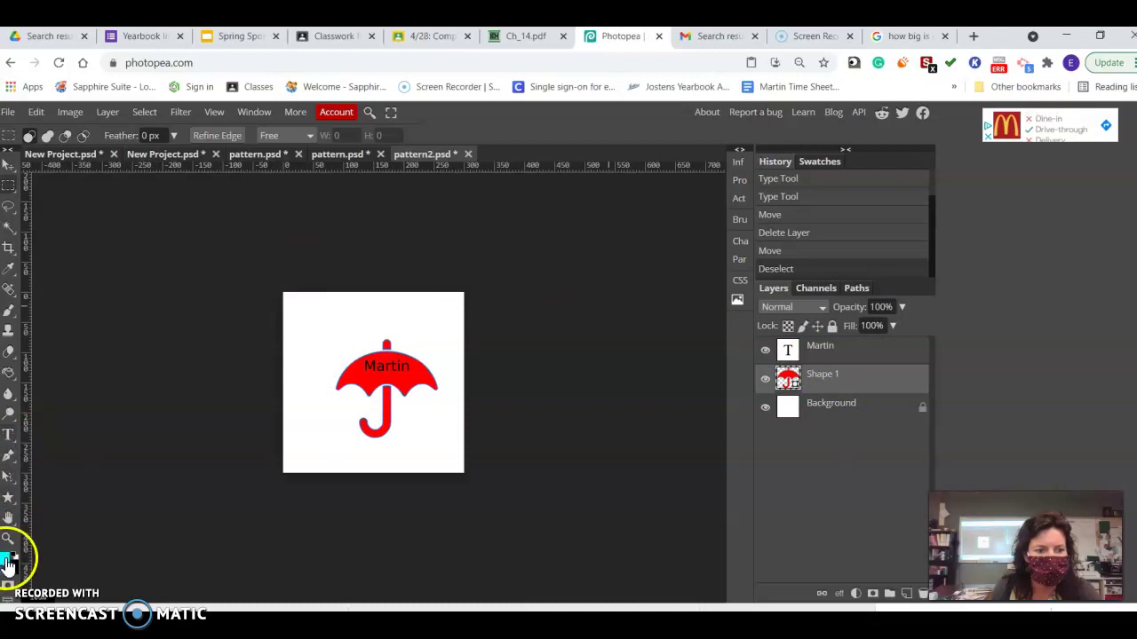
{"action": "left_click", "coordinate": [8, 498]}
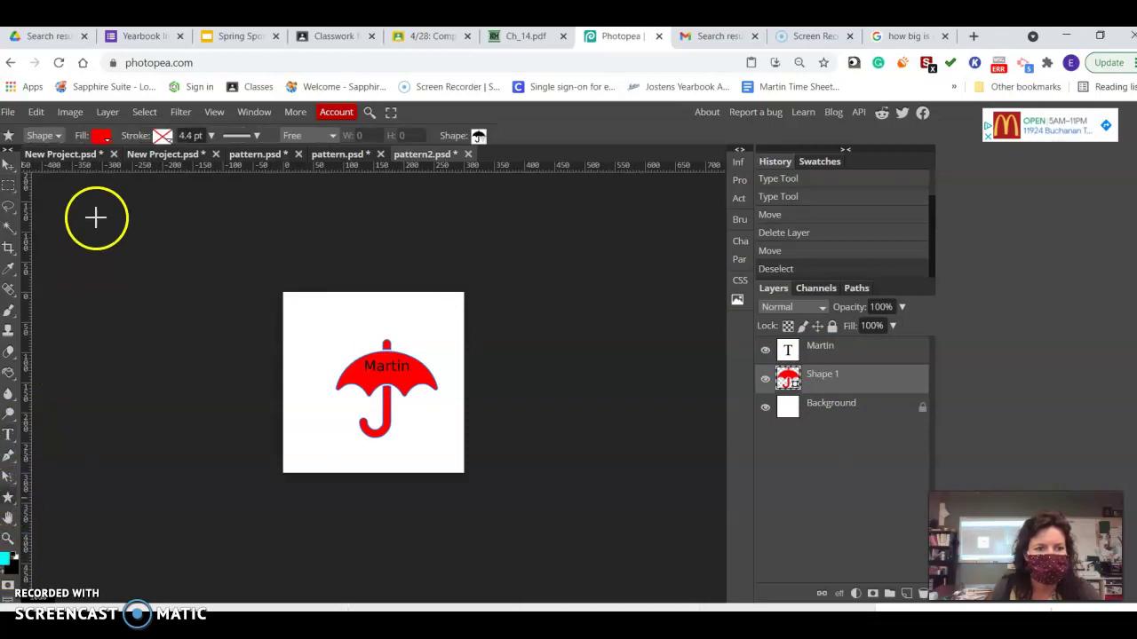
{"action": "left_click", "coordinate": [105, 138]}
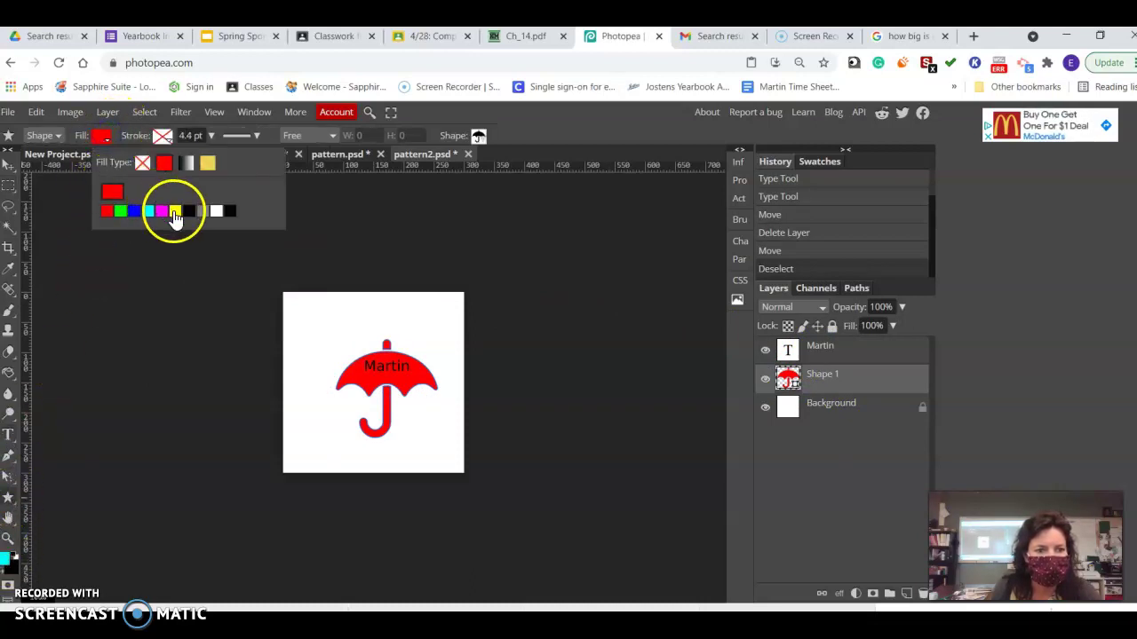
{"action": "left_click", "coordinate": [175, 211]}
{"action": "left_click", "coordinate": [10, 169]}
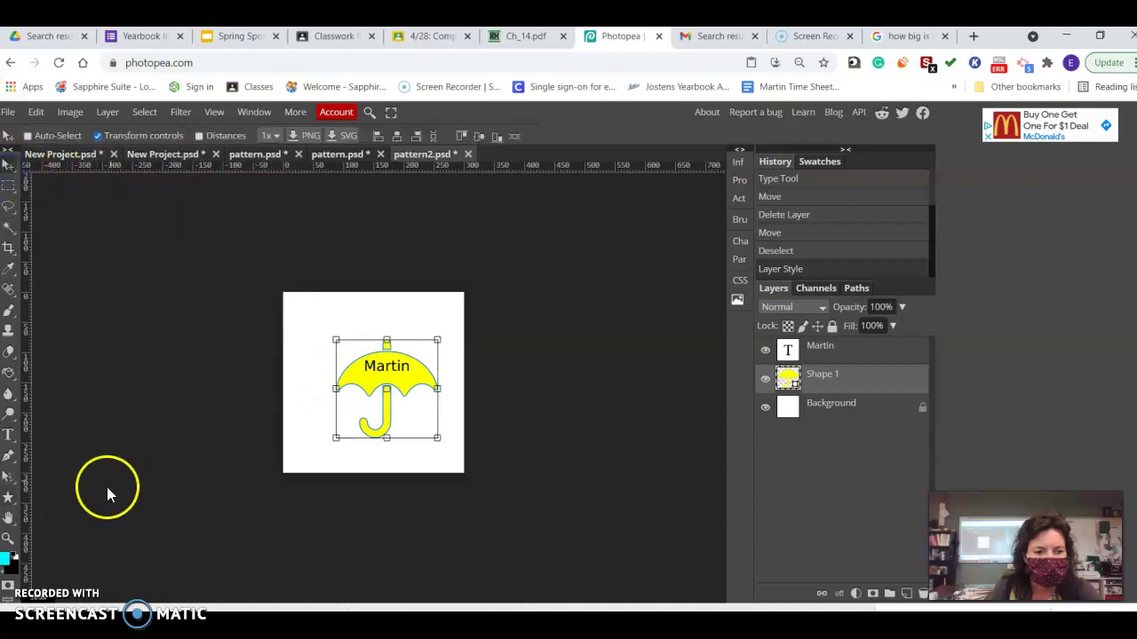
Change the name text's font to Dr Sugiyama and nudge the text slightly right and down on the umbrella's canopy
{"action": "left_click", "coordinate": [8, 434]}
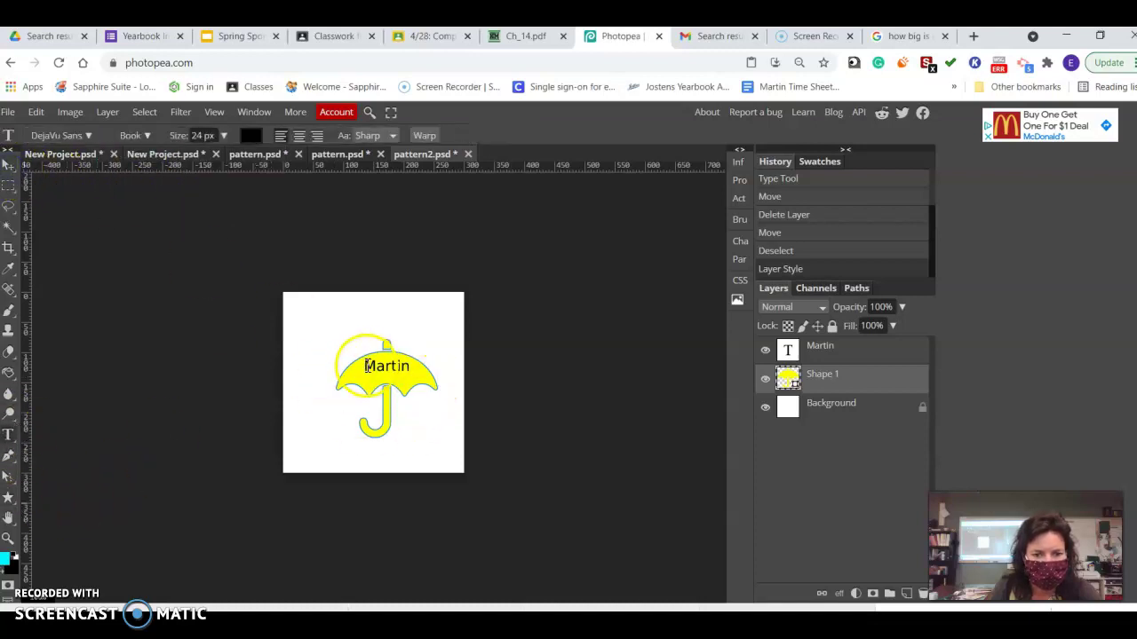
{"action": "left_click", "coordinate": [368, 366]}
{"action": "left_click", "coordinate": [90, 135]}
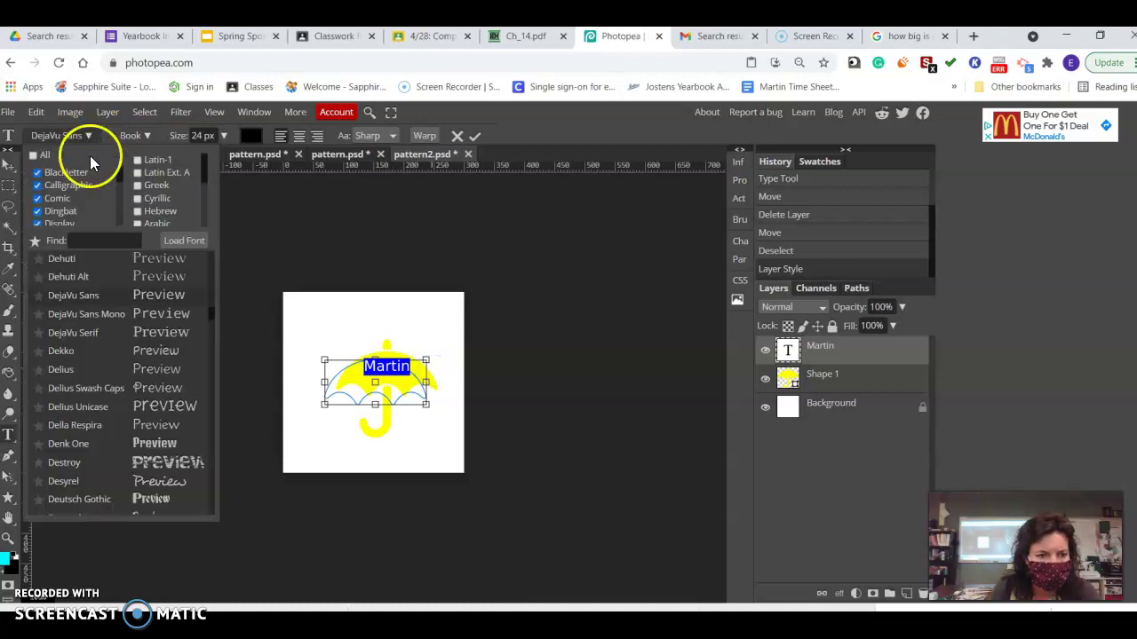
{"action": "scroll", "coordinate": [149, 392], "scroll_direction": "down", "scroll_amount": 3}
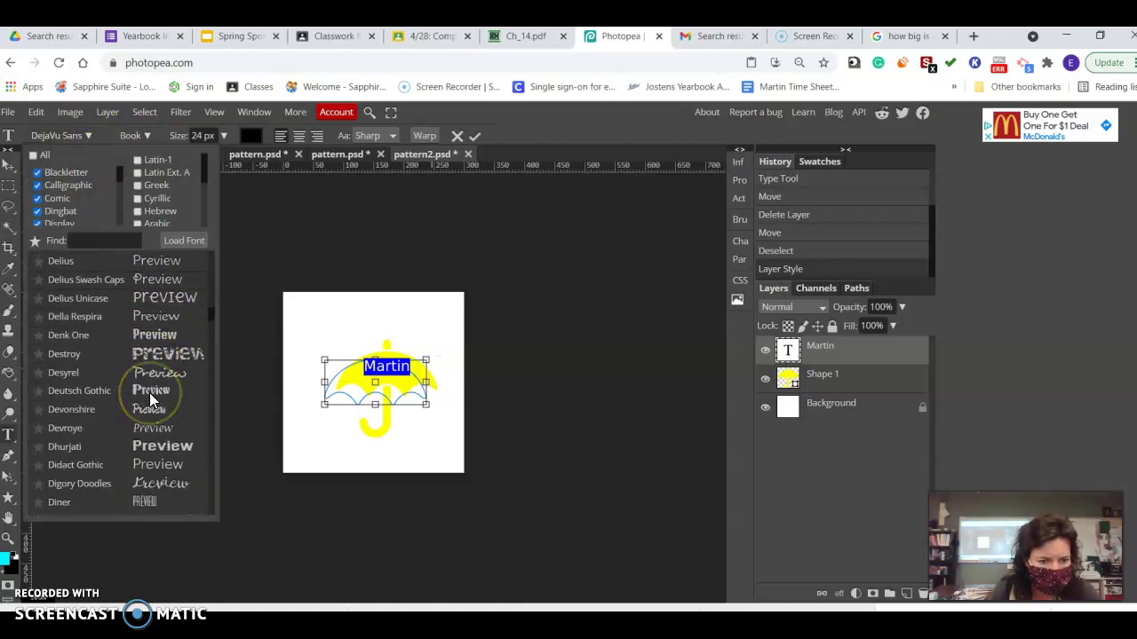
{"action": "scroll", "coordinate": [152, 397], "scroll_direction": "down", "scroll_amount": 3}
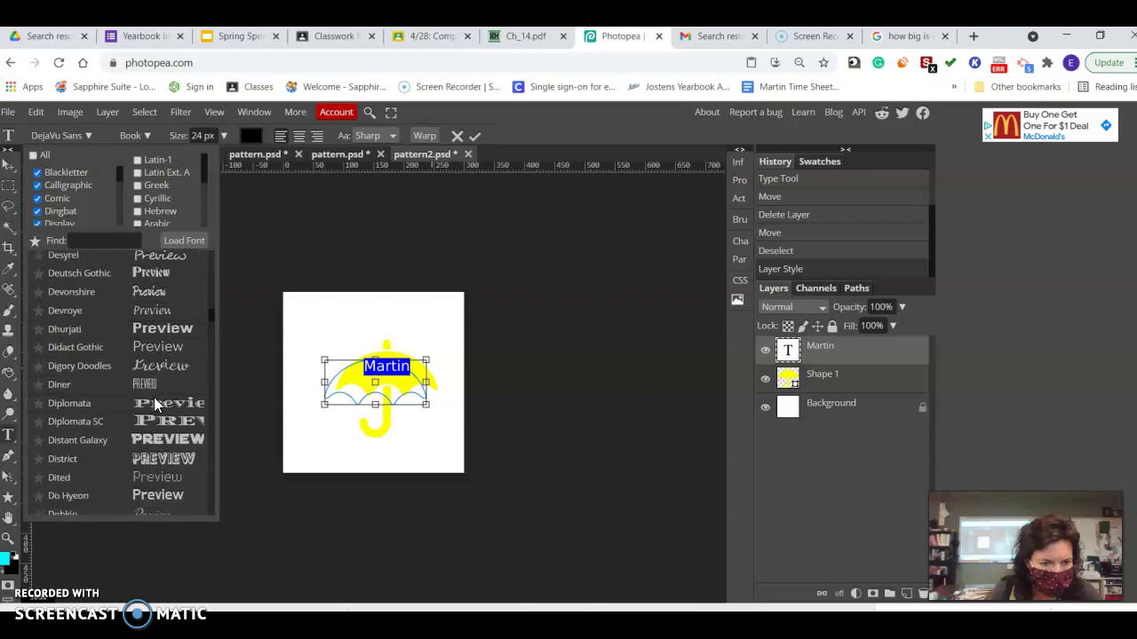
{"action": "scroll", "coordinate": [155, 375], "scroll_direction": "down", "scroll_amount": 3}
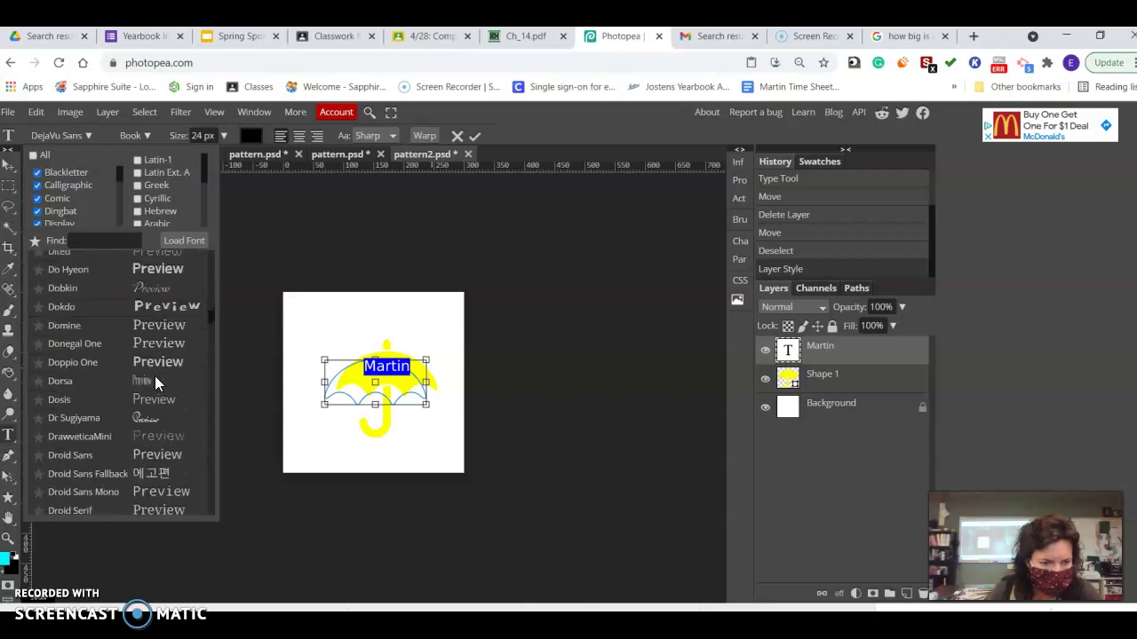
{"action": "left_click", "coordinate": [148, 418]}
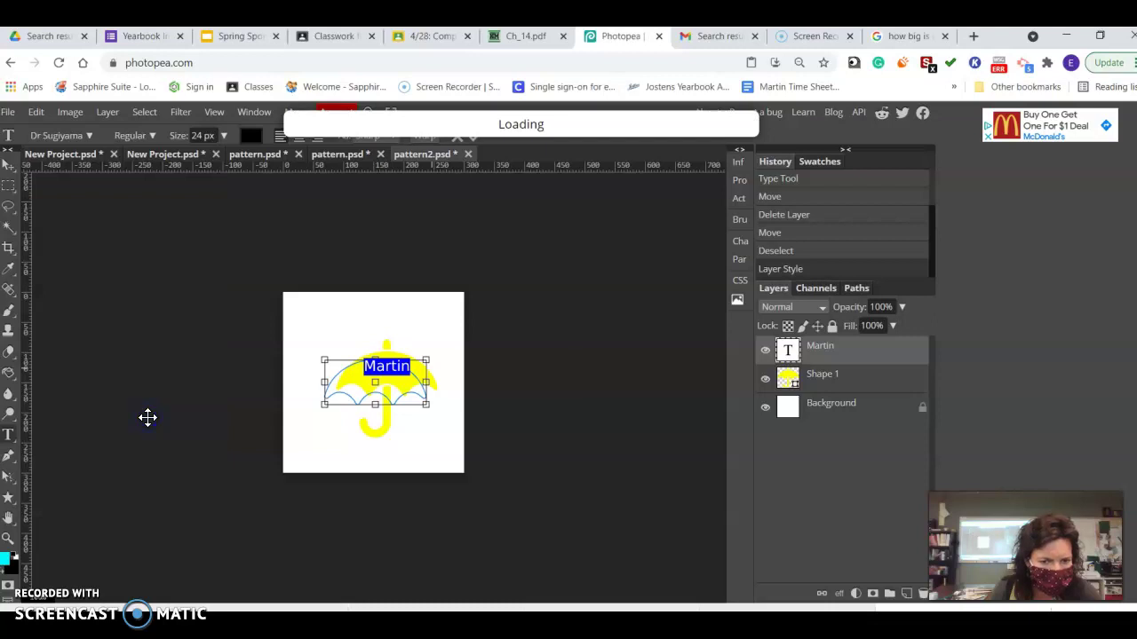
{"action": "left_click", "coordinate": [8, 164]}
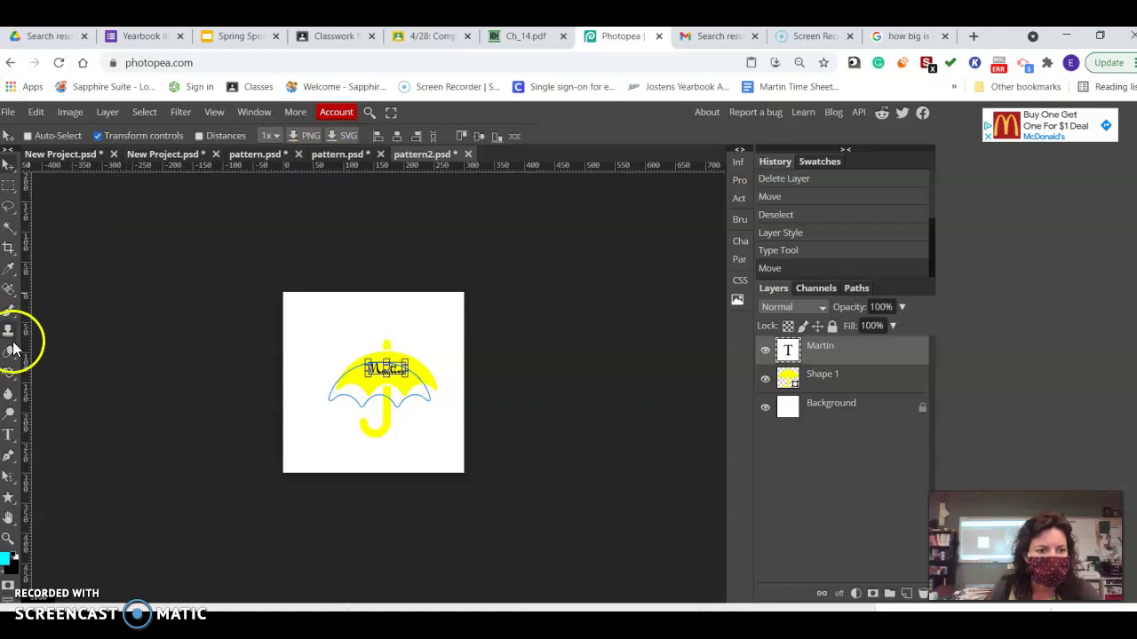
Recolor the name text on the umbrella to dark gray, hex 3d3b3b
{"action": "left_click", "coordinate": [8, 434]}
{"action": "left_click_drag", "start_coordinate": [370, 369], "coordinate": [401, 369]}
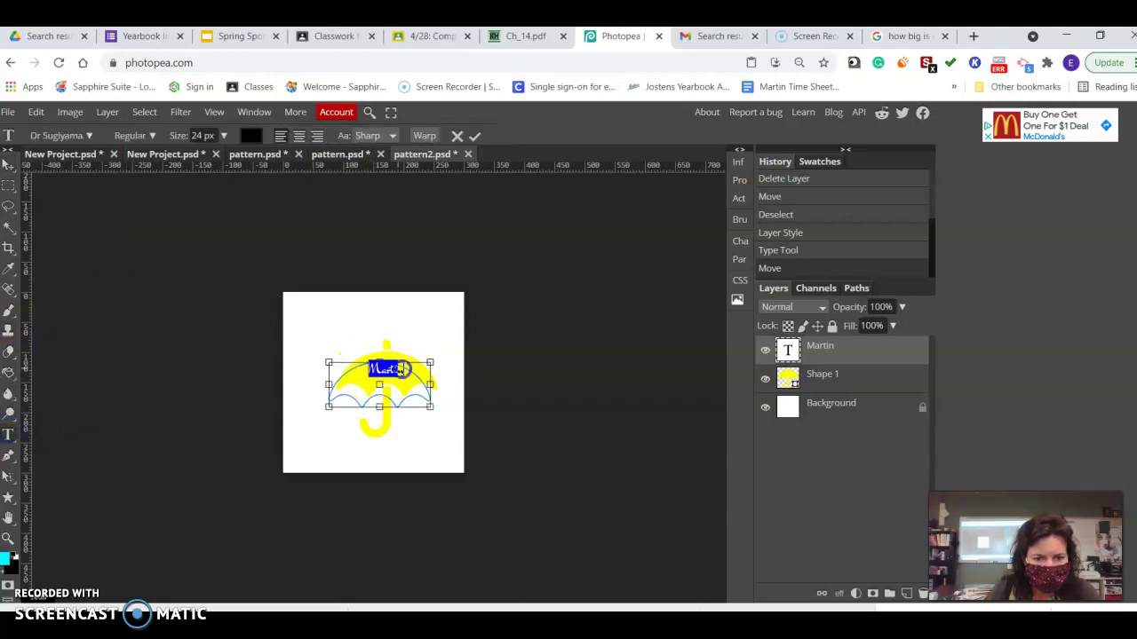
{"action": "left_click", "coordinate": [251, 135]}
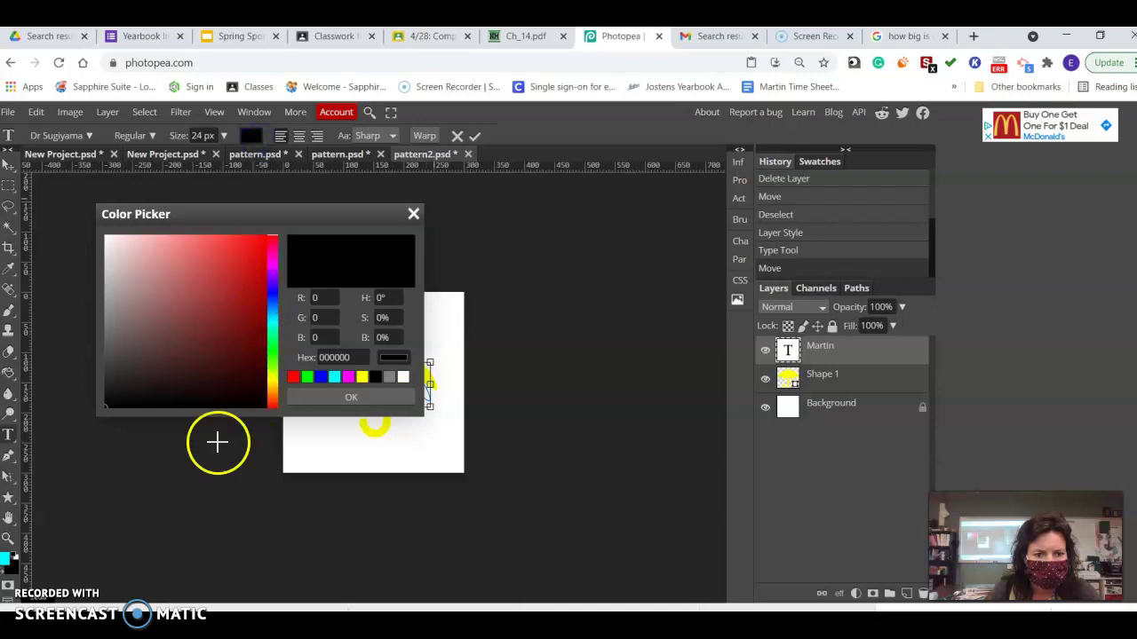
{"action": "left_click_drag", "start_coordinate": [118, 386], "coordinate": [112, 373]}
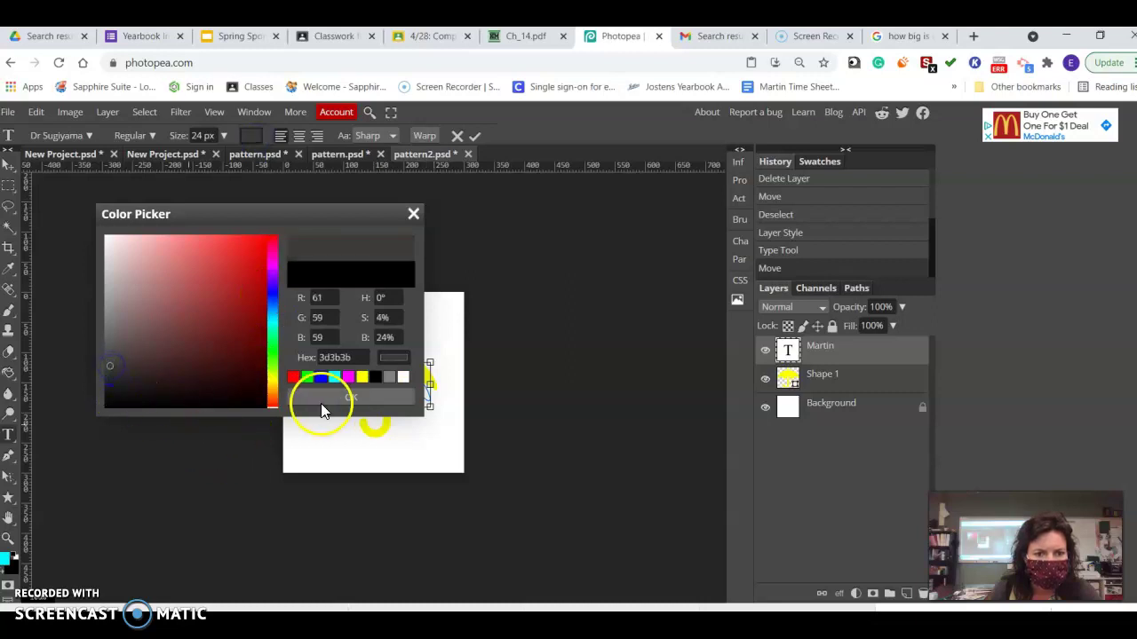
{"action": "left_click", "coordinate": [321, 404]}
Add a 3 px outside stroke in blue, hex 044aff, to the umbrella shape's layer style
{"action": "double_click", "coordinate": [835, 376]}
{"action": "left_click", "coordinate": [893, 385]}
{"action": "double_click", "coordinate": [894, 386]}
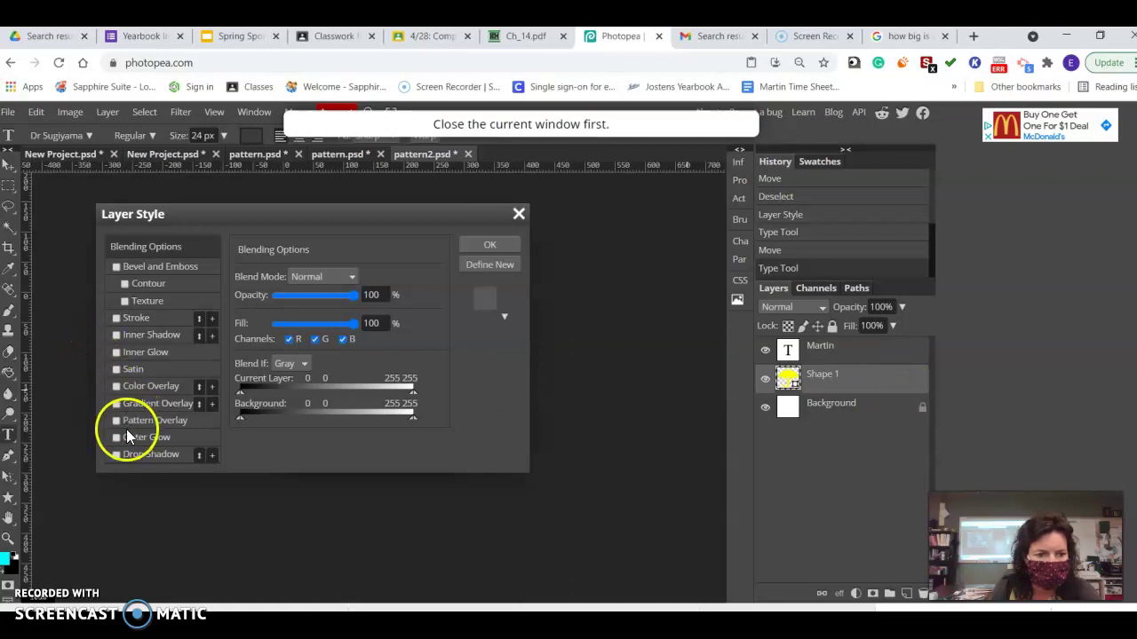
{"action": "left_click", "coordinate": [133, 319]}
{"action": "left_click_drag", "start_coordinate": [275, 214], "coordinate": [691, 284]}
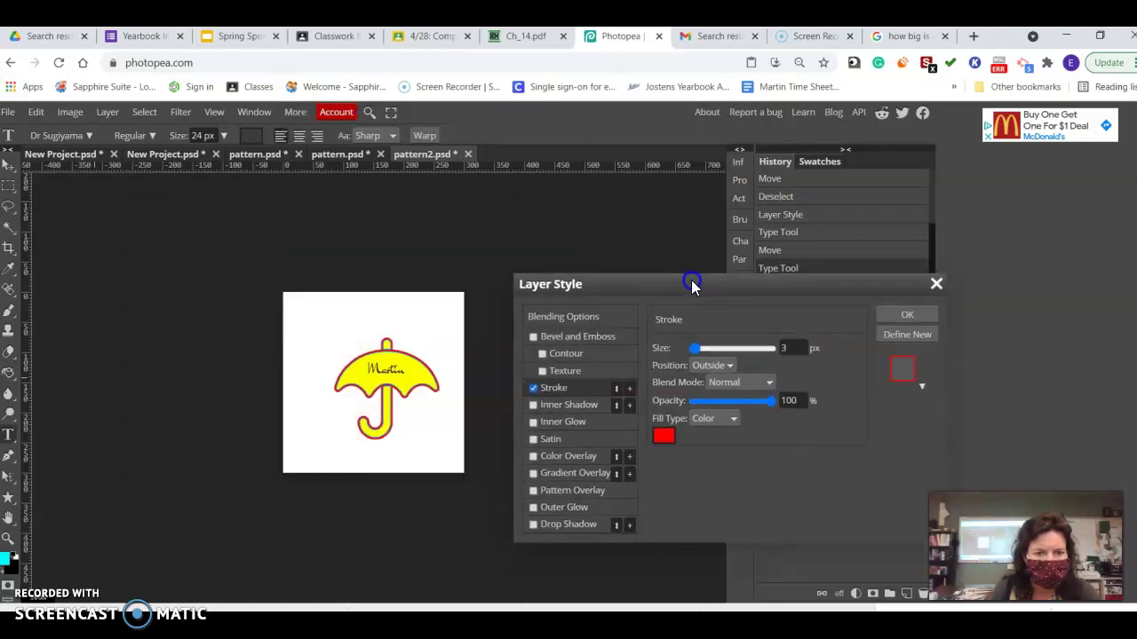
{"action": "left_click", "coordinate": [665, 437]}
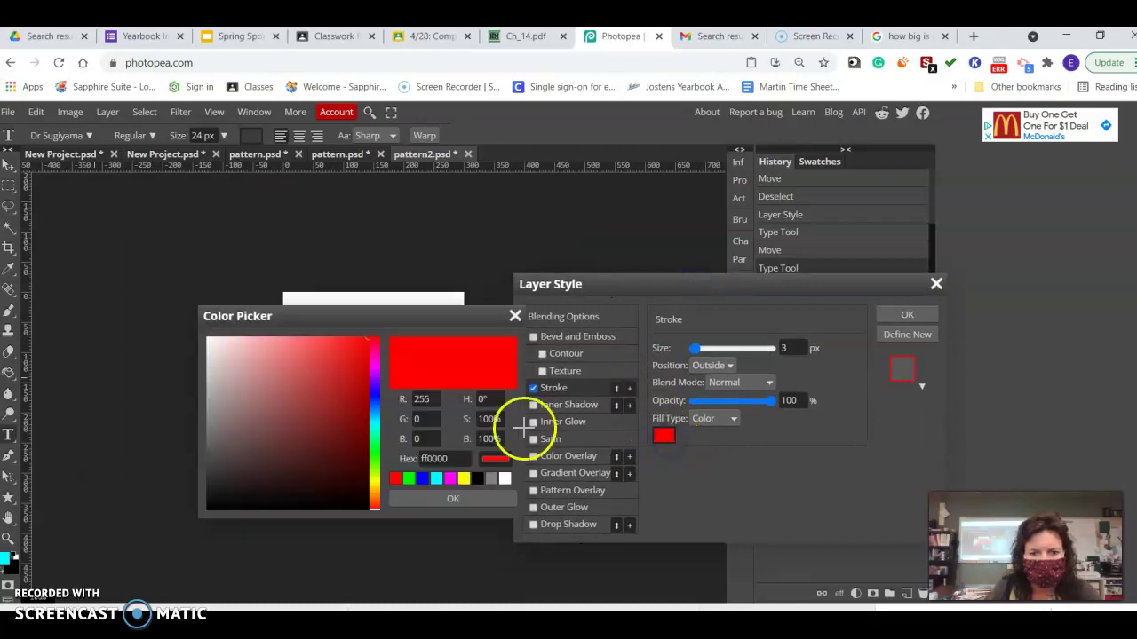
{"action": "left_click", "coordinate": [374, 403]}
{"action": "left_click", "coordinate": [365, 338]}
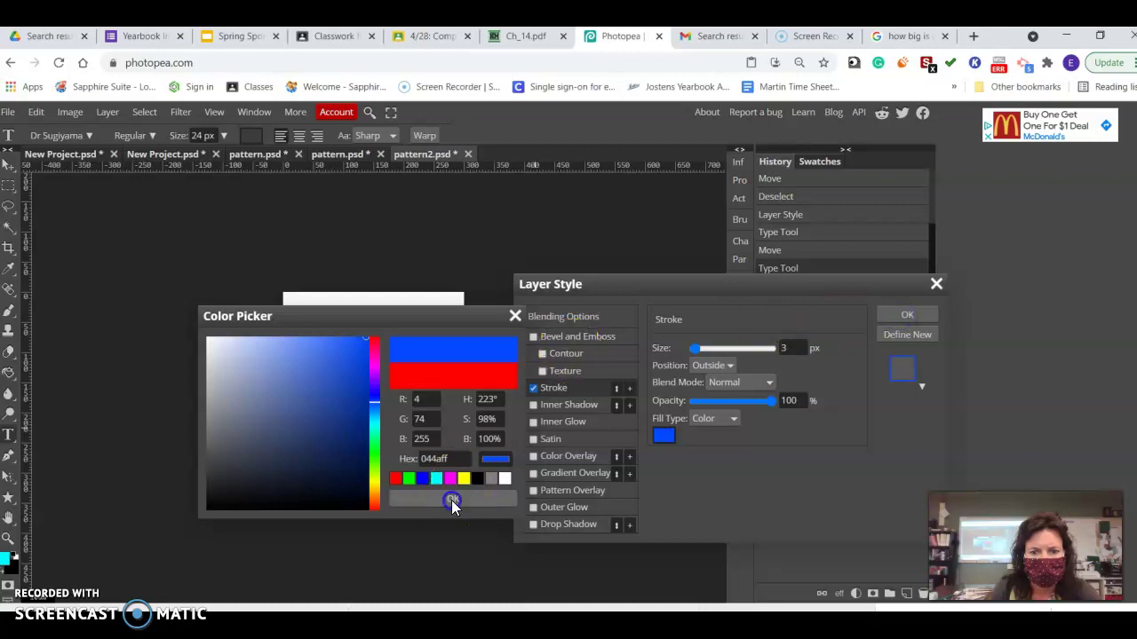
{"action": "left_click", "coordinate": [452, 498]}
{"action": "left_click", "coordinate": [928, 316]}
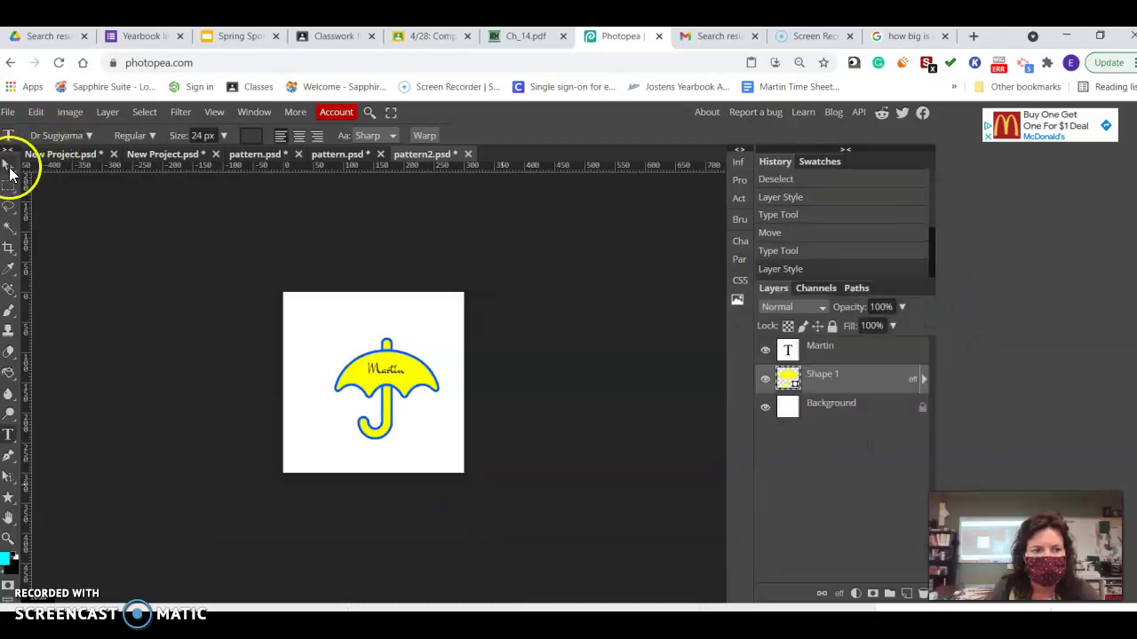